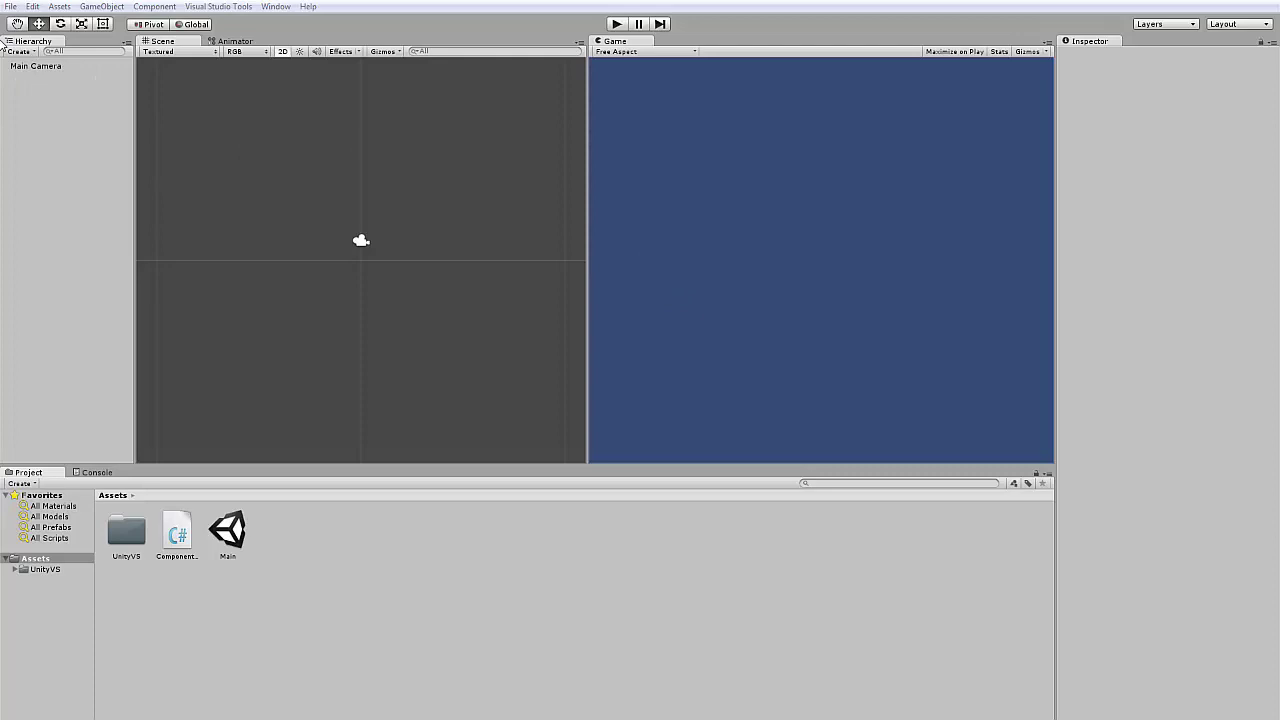
Step: Start a new project and set its location to a new folder named BeginnerTutorial inside Unity Projects
{"action": "left_click", "coordinate": [10, 6]}
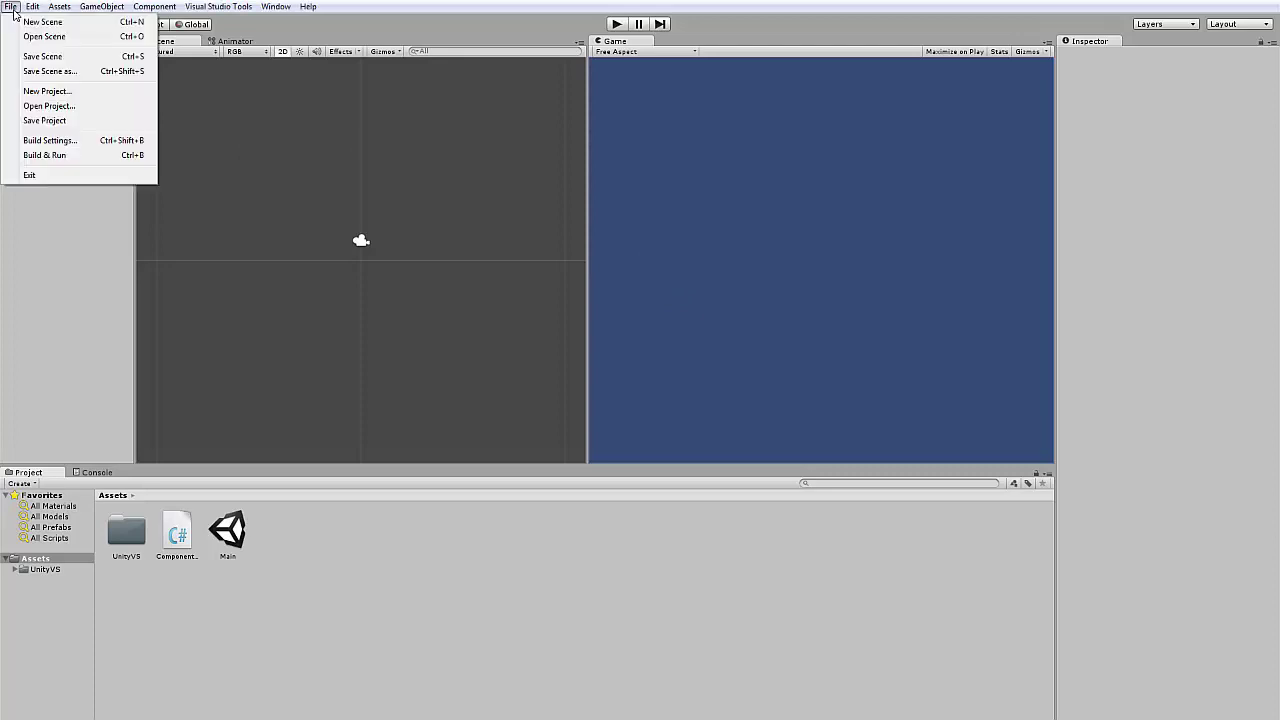
{"action": "left_click", "coordinate": [59, 94]}
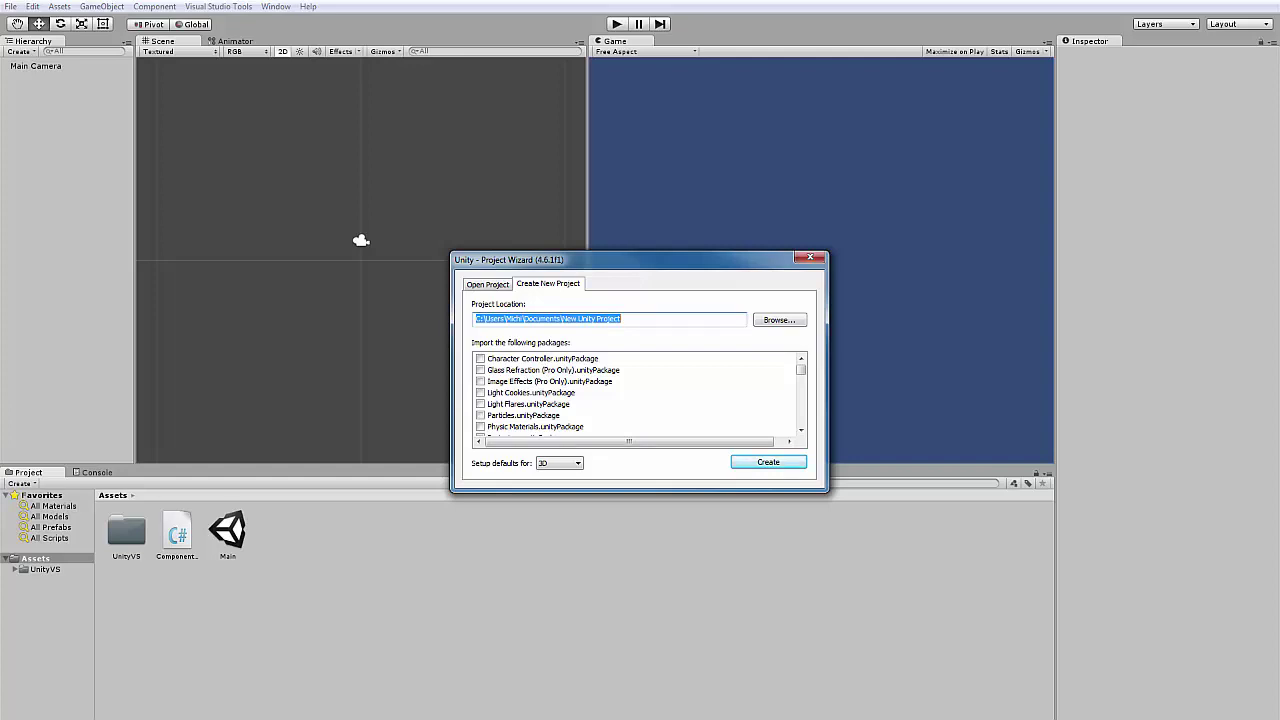
{"action": "key", "text": "Tab"}
{"action": "key", "text": "Return"}
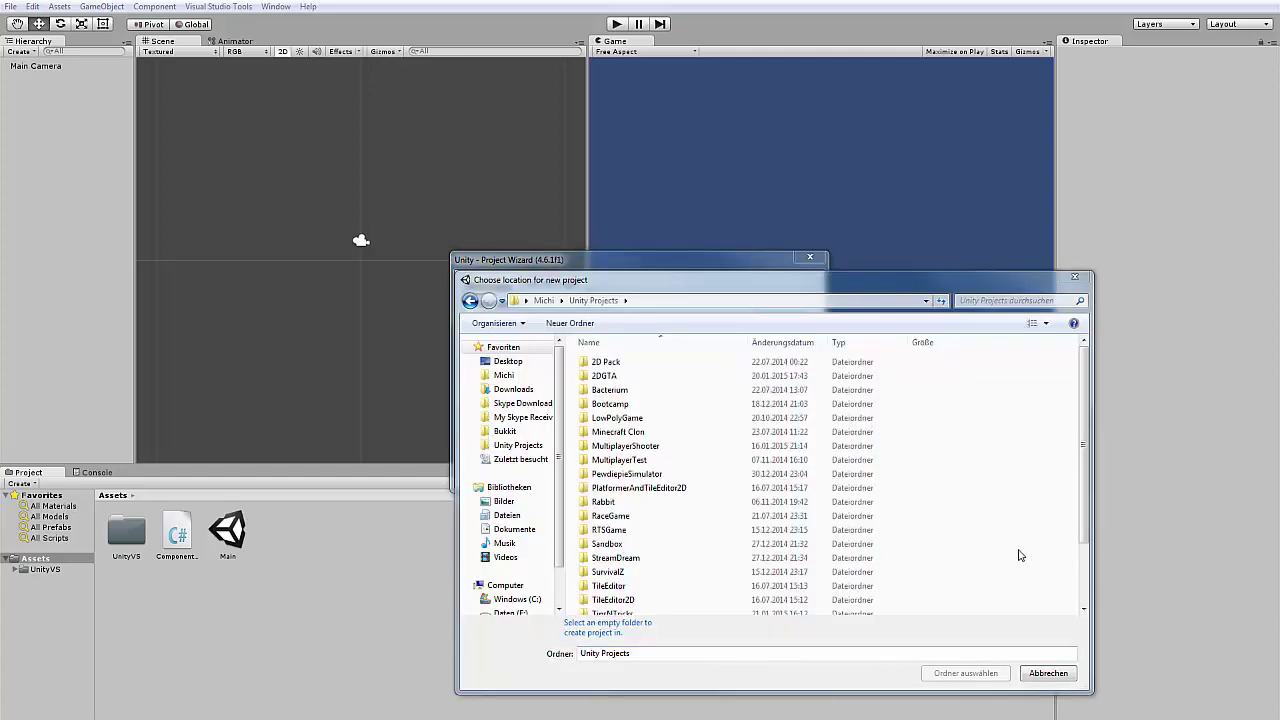
{"action": "left_click", "coordinate": [570, 323]}
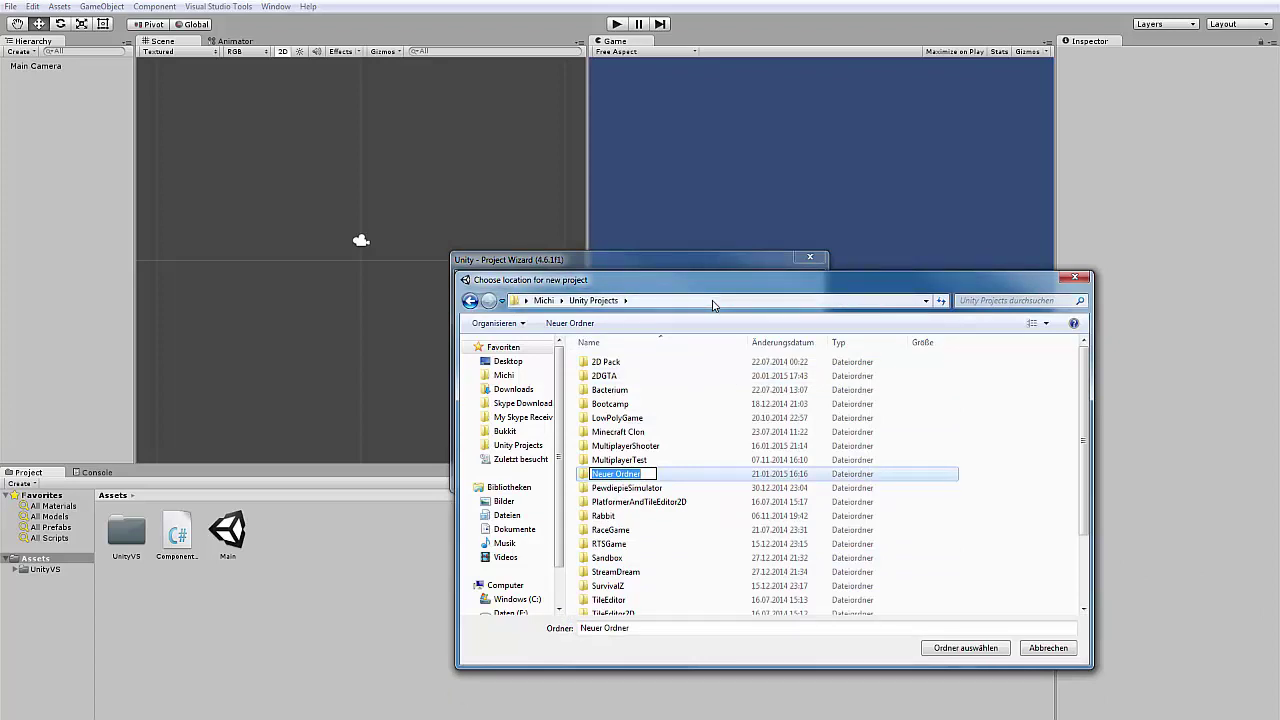
{"action": "type", "text": "BeginnerTutorial"}
{"action": "key", "text": "Return"}
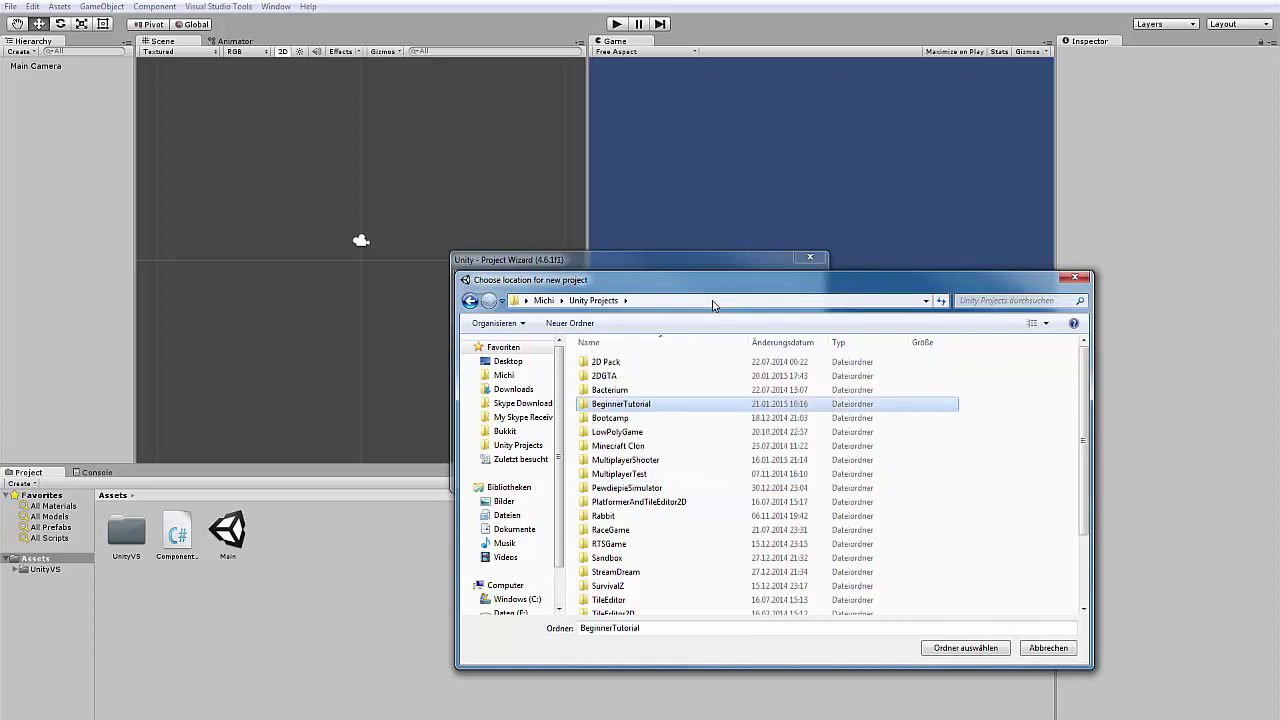
{"action": "double_click", "coordinate": [636, 405]}
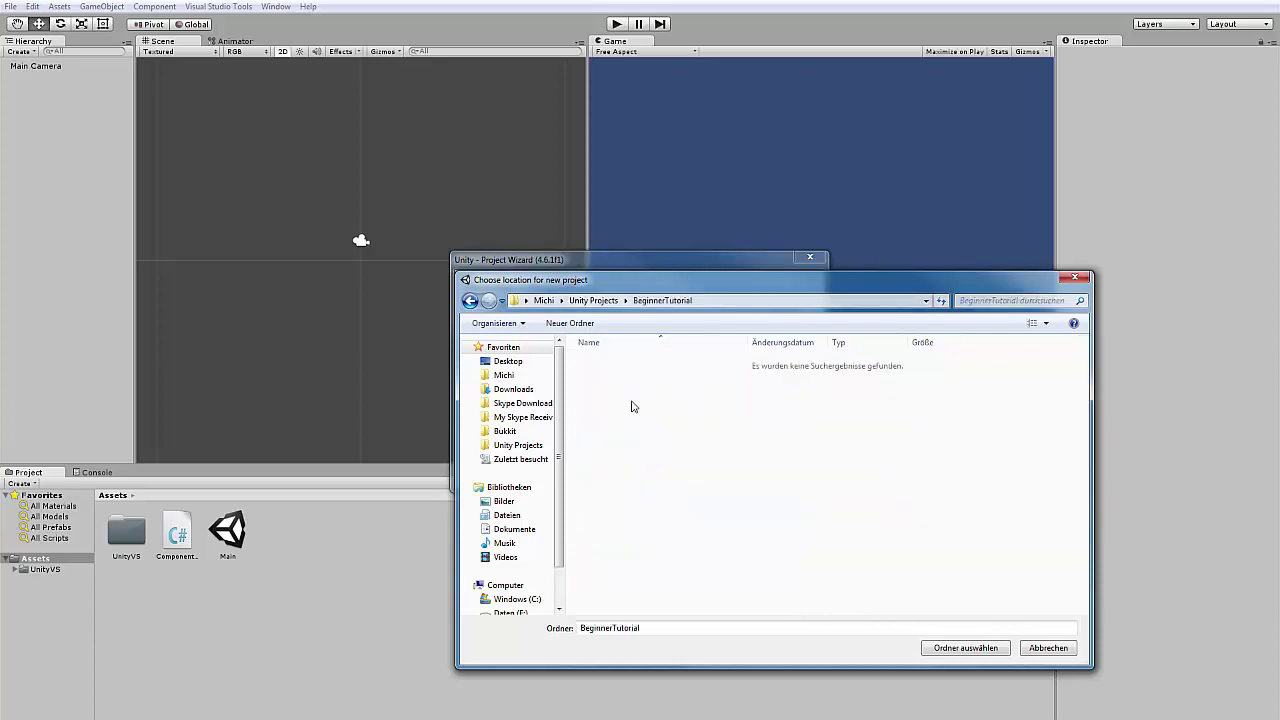
{"action": "left_click", "coordinate": [965, 648]}
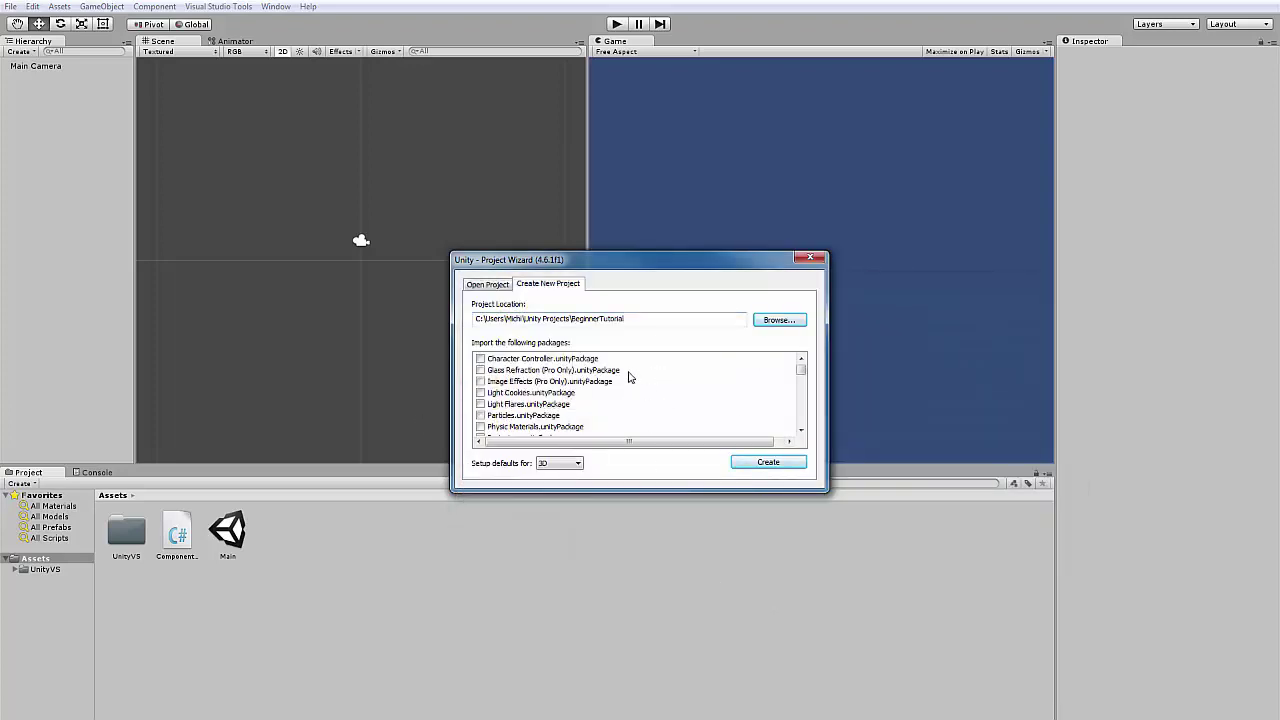
Step: Create the project with 3D defaults and no imported packages, saving all modified assets of the previously open project
{"action": "mouse_move", "coordinate": [802, 366]}
{"action": "left_mouse_down"}
{"action": "mouse_move", "coordinate": [802, 403]}
{"action": "mouse_move", "coordinate": [802, 360]}
{"action": "left_mouse_up"}
{"action": "left_click", "coordinate": [562, 393]}
{"action": "scroll", "coordinate": [566, 403], "scroll_direction": "down", "scroll_amount": 2}
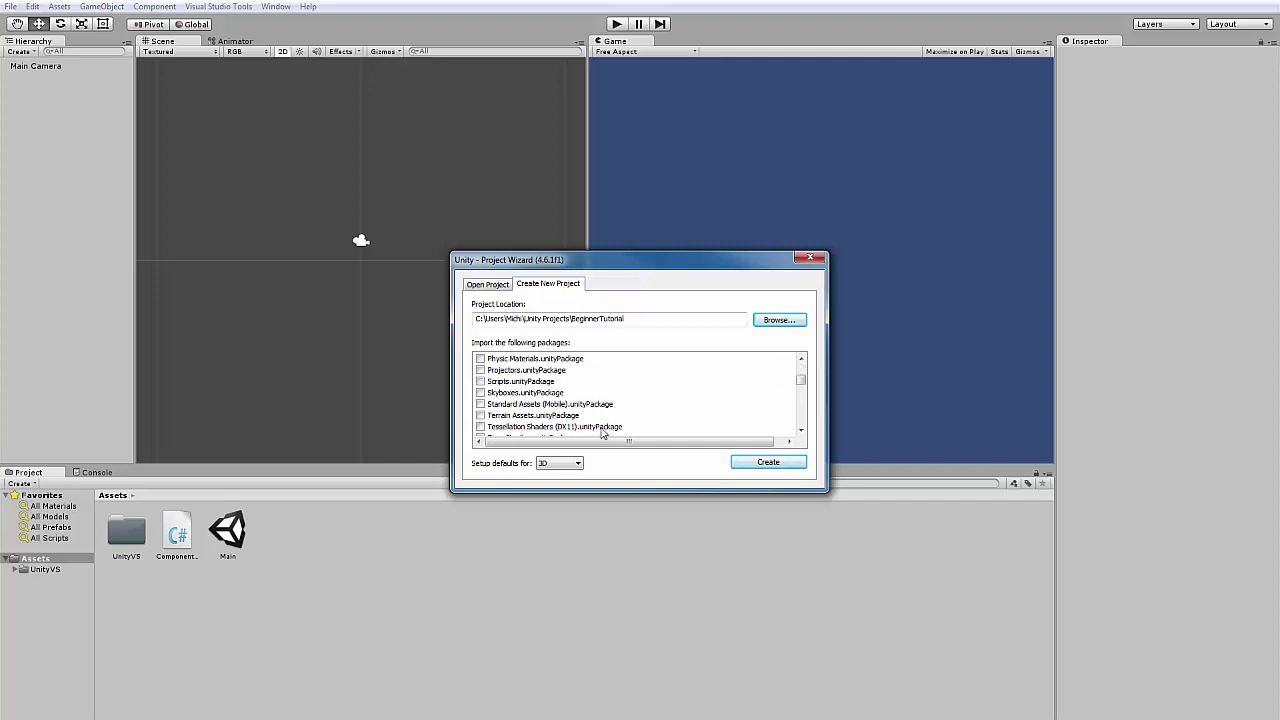
{"action": "left_click", "coordinate": [566, 463]}
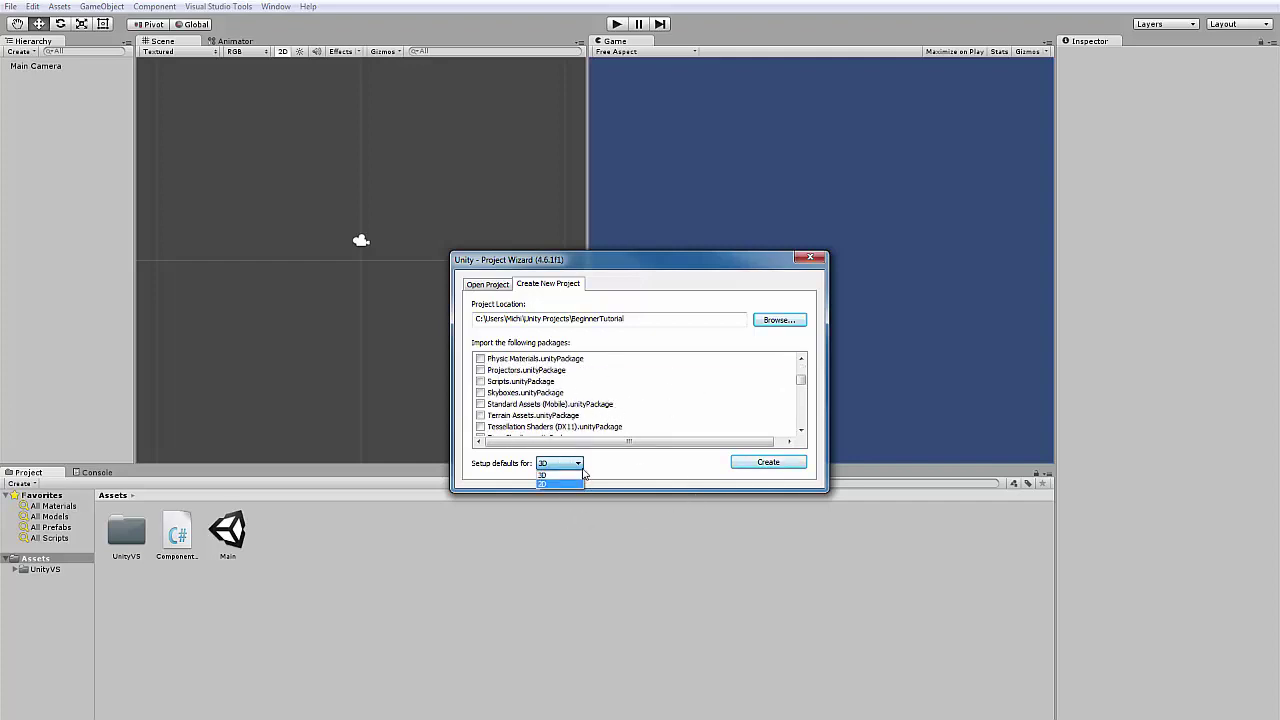
{"action": "left_click", "coordinate": [571, 476]}
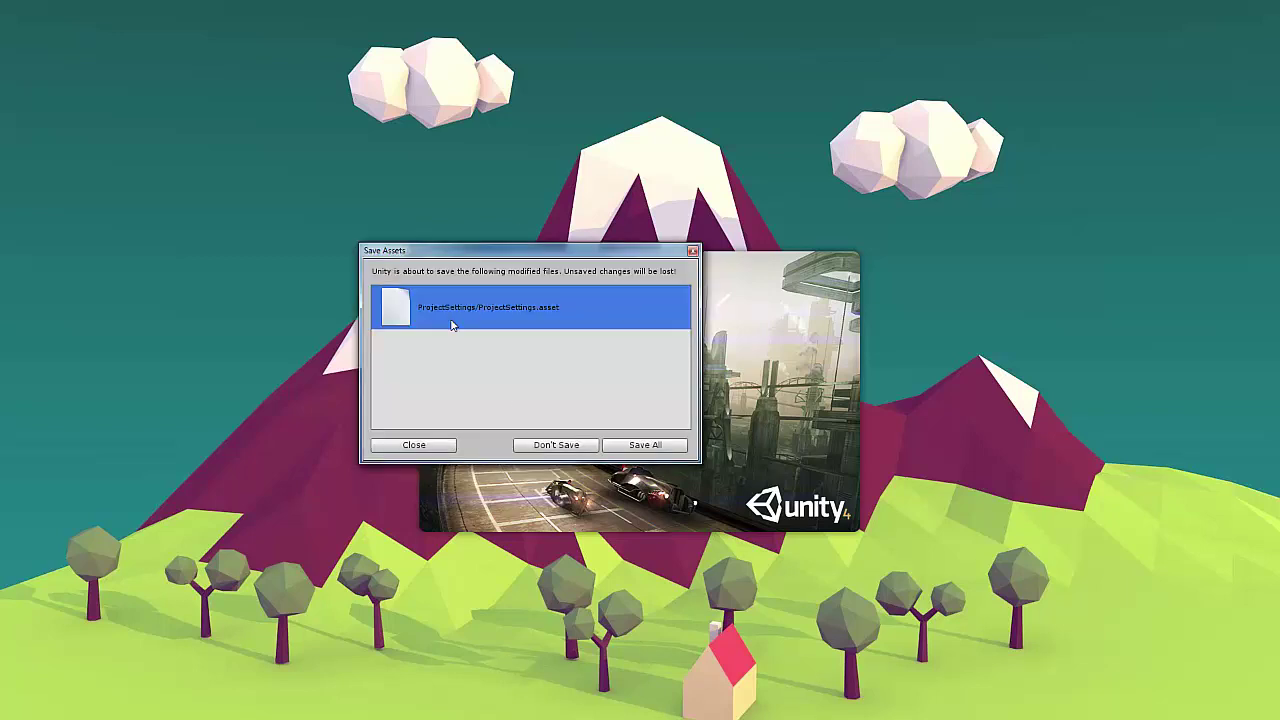
{"action": "left_click", "coordinate": [646, 447]}
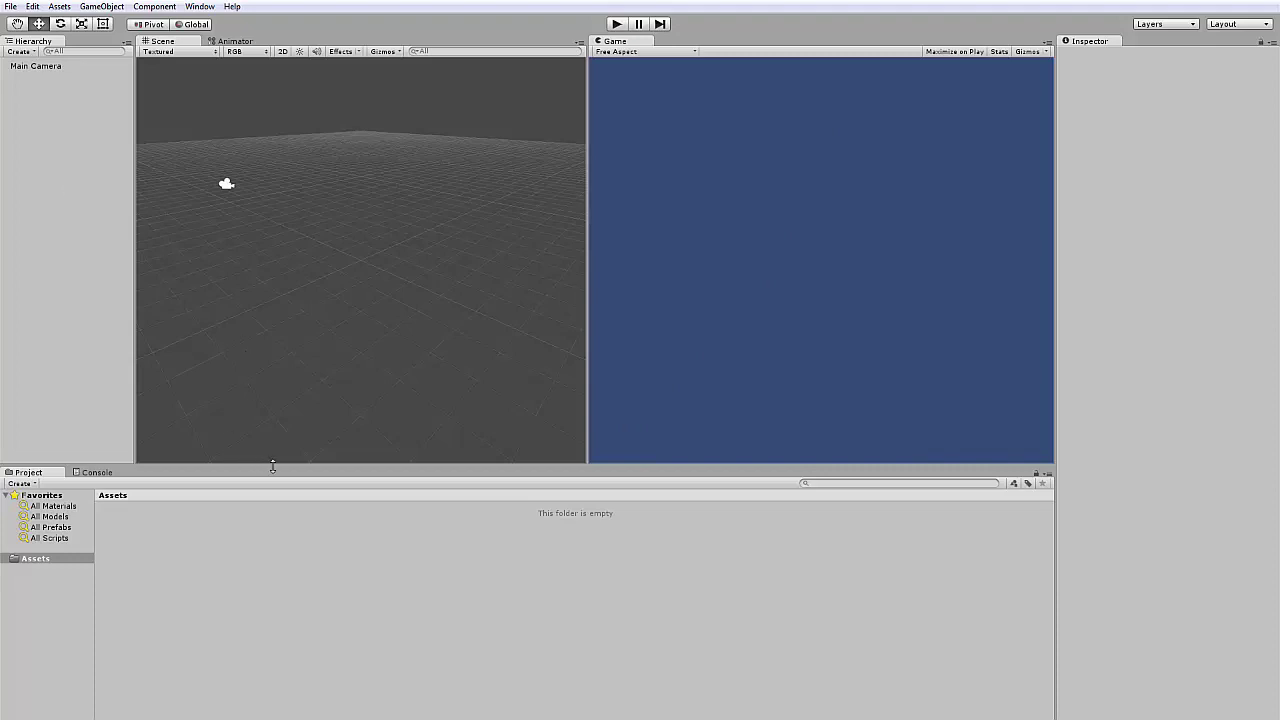
Step: Enlarge the Scene and Game views slightly, and try the 2 by 3, 4 Split, Tall and Wide editor layouts
{"action": "left_click_drag", "start_coordinate": [274, 466], "coordinate": [281, 490]}
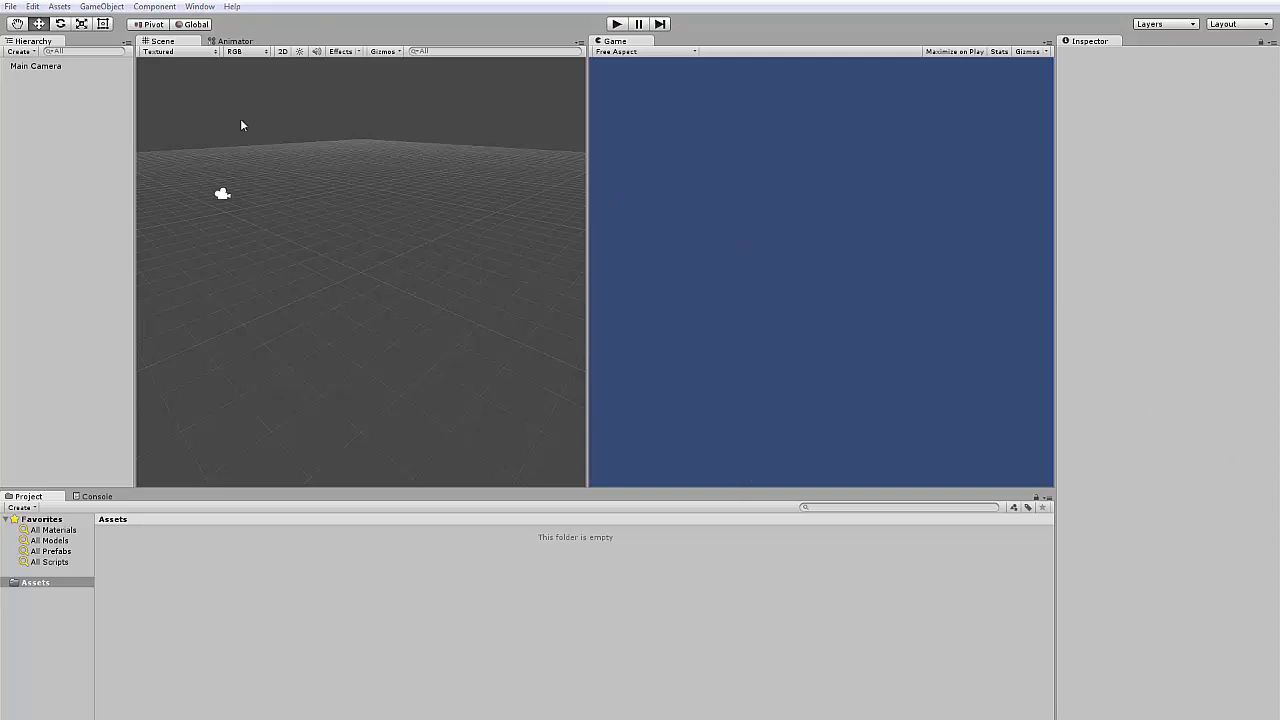
{"action": "mouse_move", "coordinate": [625, 42]}
{"action": "left_mouse_down"}
{"action": "mouse_move", "coordinate": [617, 57]}
{"action": "mouse_move", "coordinate": [632, 55]}
{"action": "left_mouse_up"}
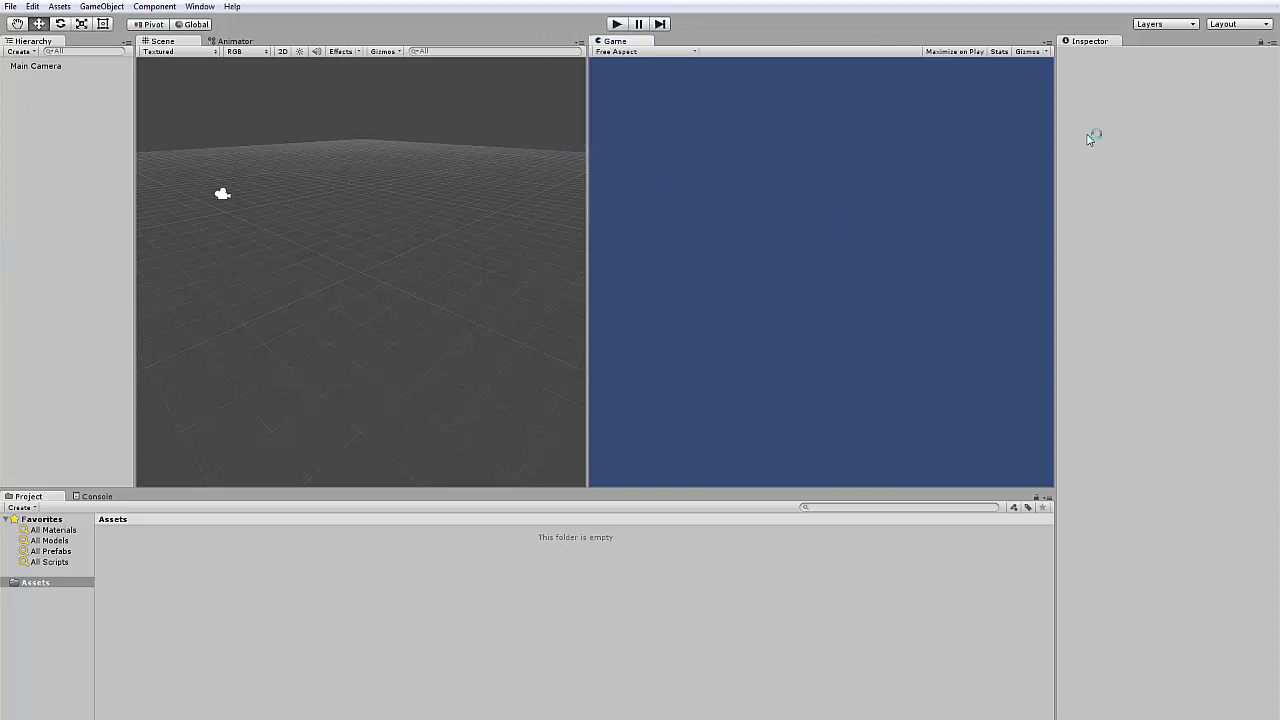
{"action": "left_click", "coordinate": [1262, 24]}
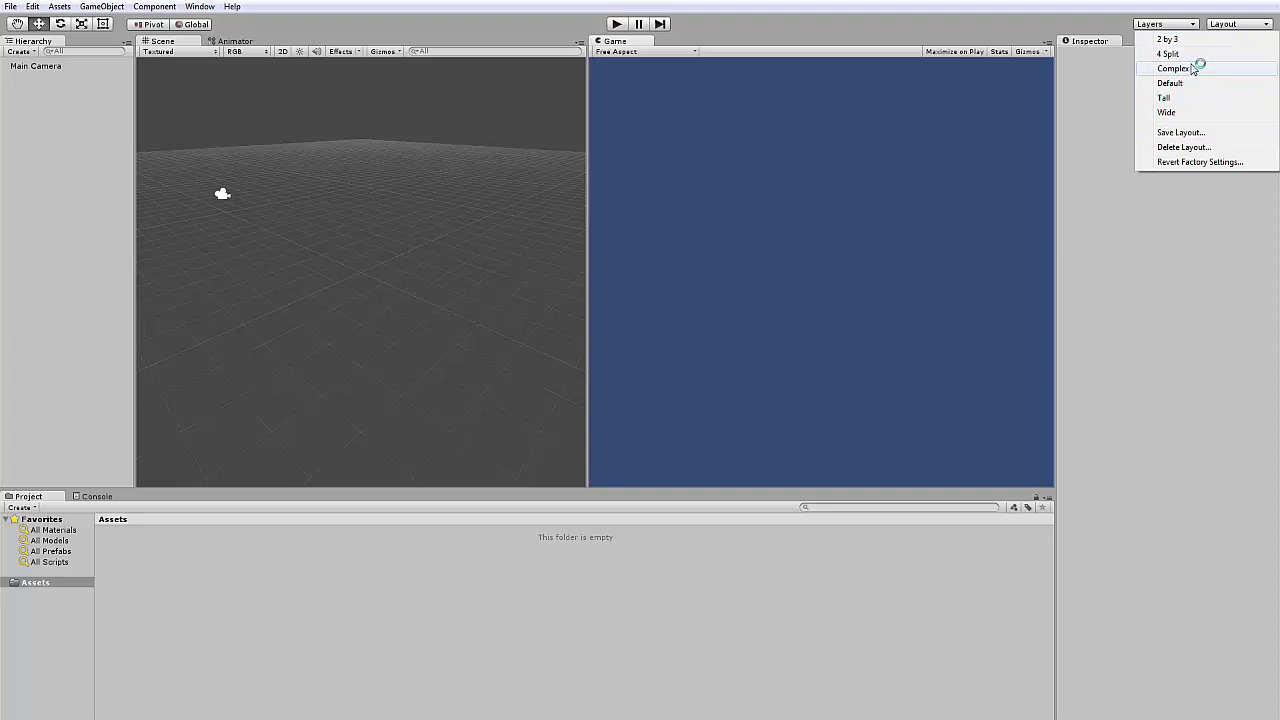
{"action": "left_click", "coordinate": [1196, 40]}
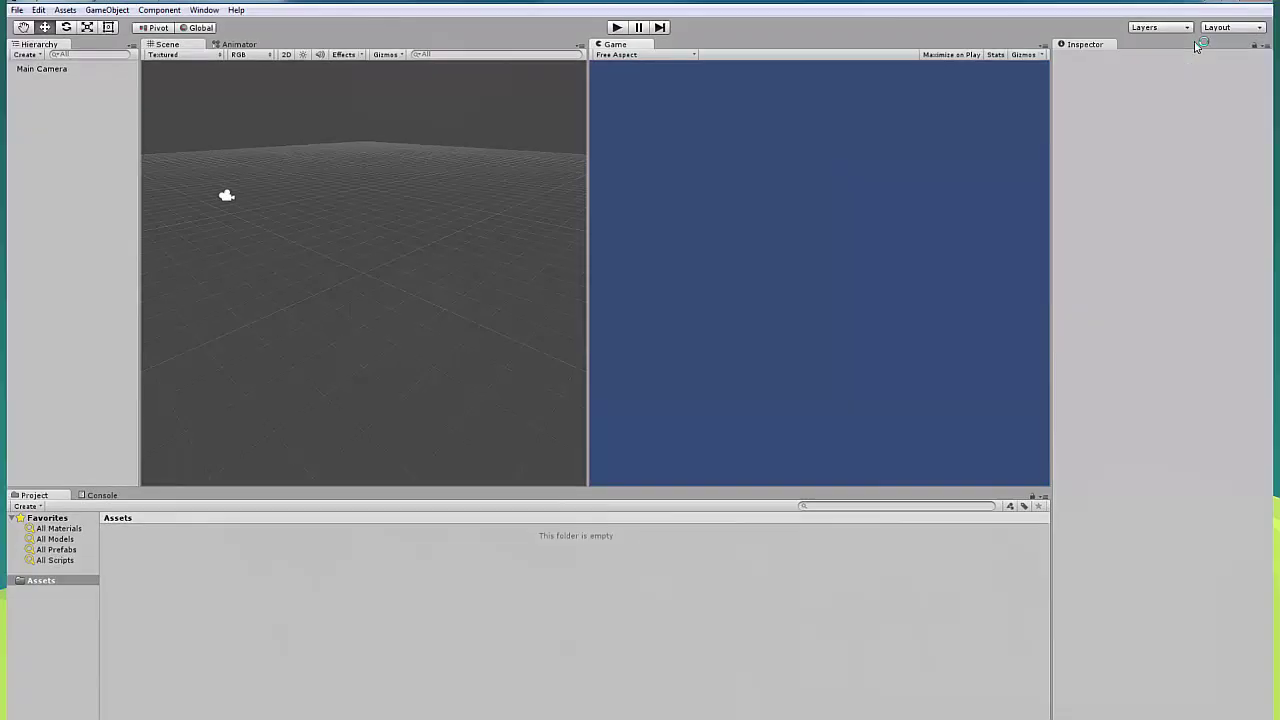
{"action": "left_click", "coordinate": [1220, 25]}
{"action": "left_click", "coordinate": [1218, 55]}
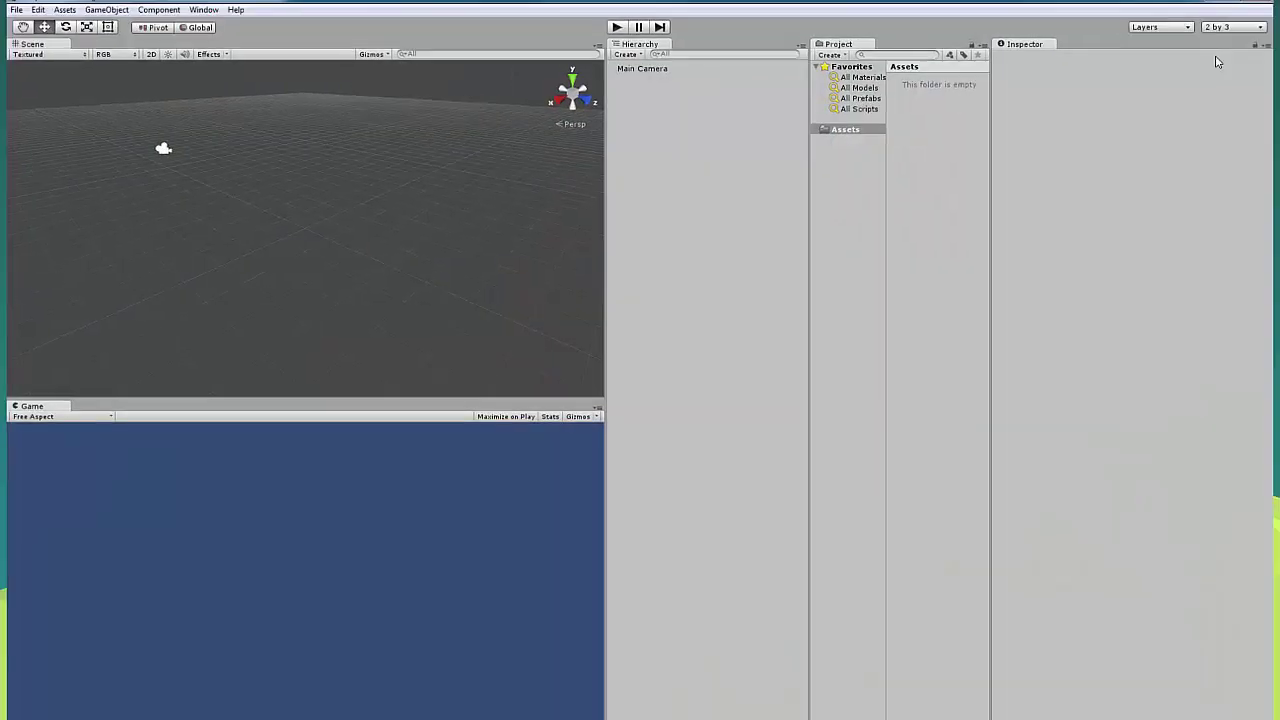
{"action": "left_click", "coordinate": [1227, 21]}
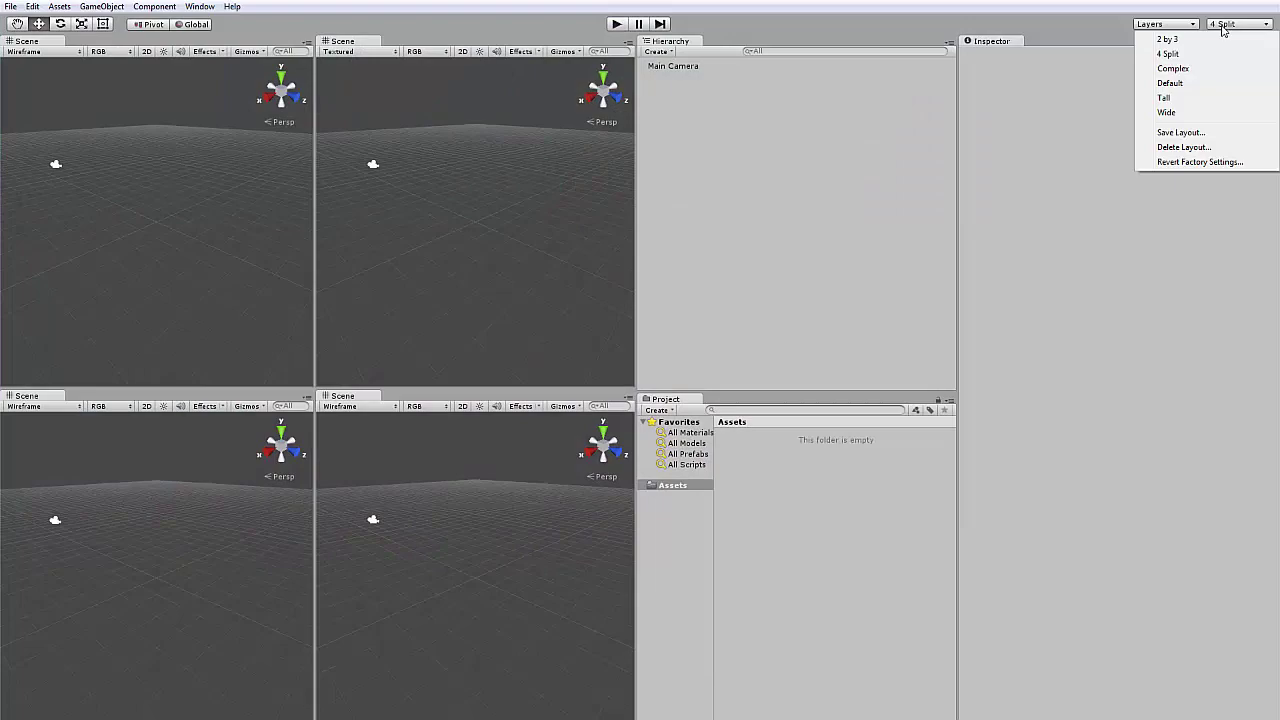
{"action": "left_click", "coordinate": [1205, 91]}
{"action": "left_click", "coordinate": [1229, 24]}
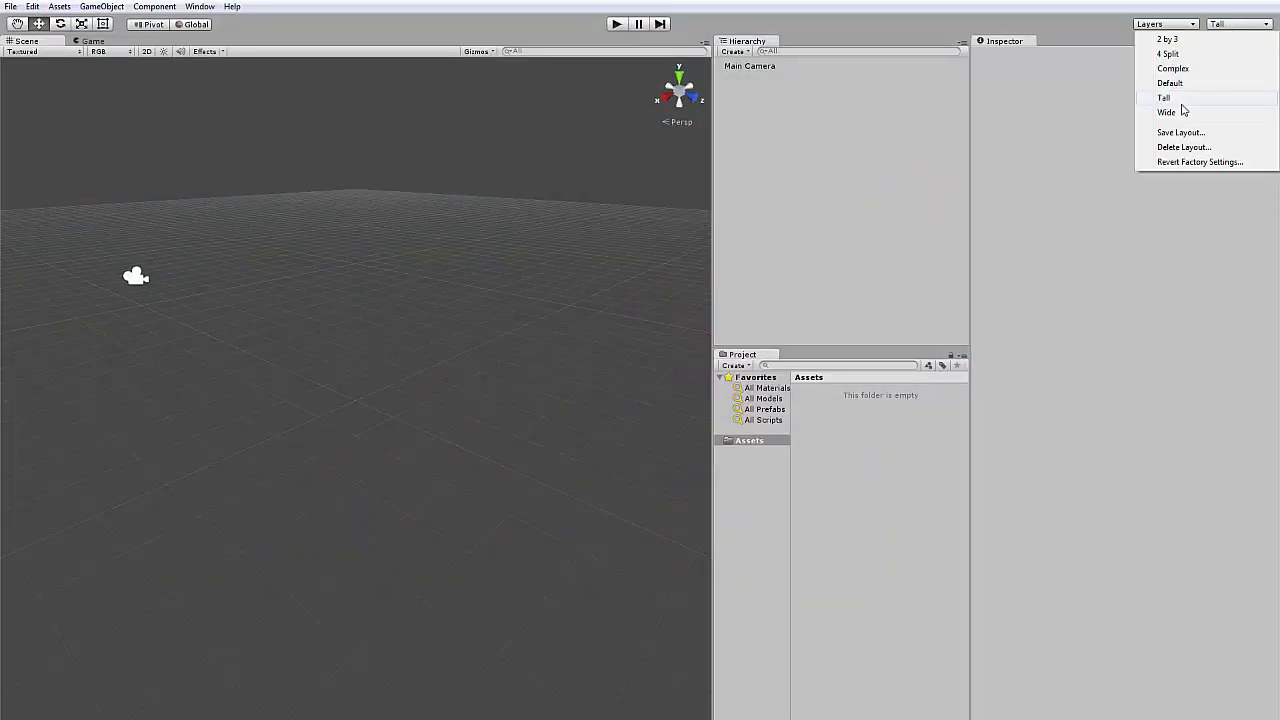
{"action": "left_click", "coordinate": [1183, 110]}
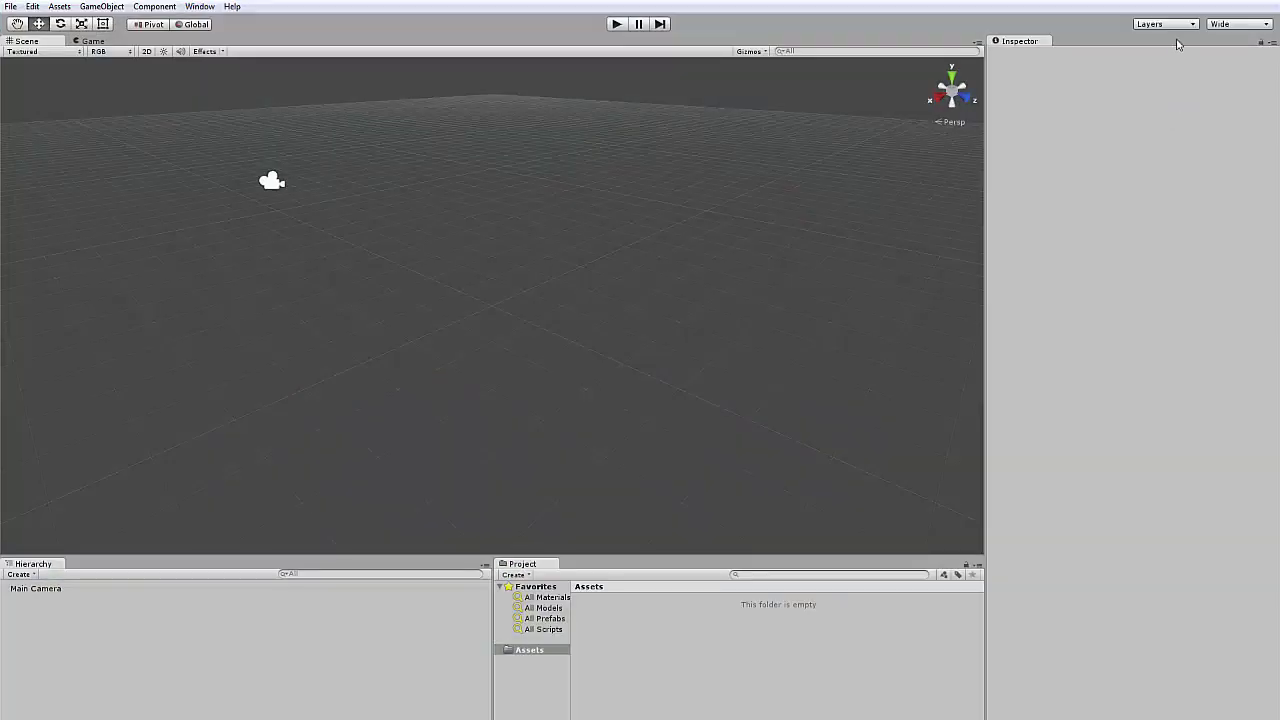
Step: Apply the Default editor layout, compare it with 2 by 3, and return to Default
{"action": "left_click", "coordinate": [1222, 25]}
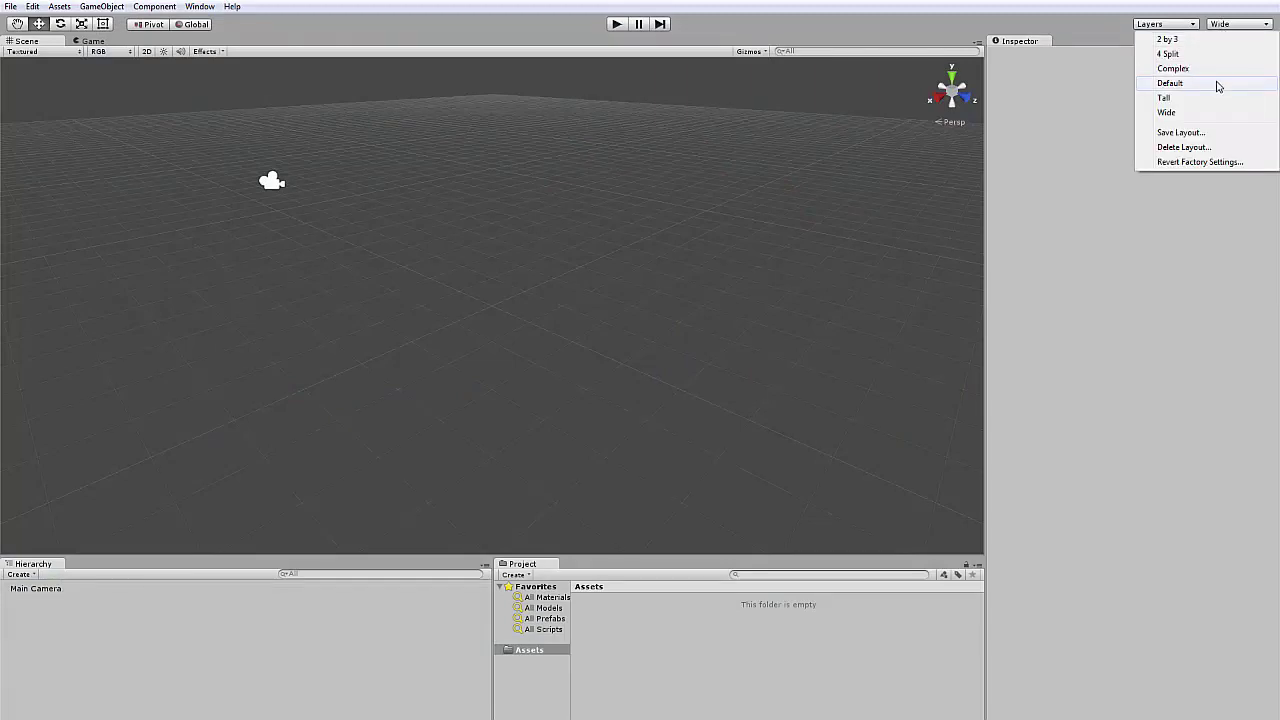
{"action": "left_click", "coordinate": [1220, 84]}
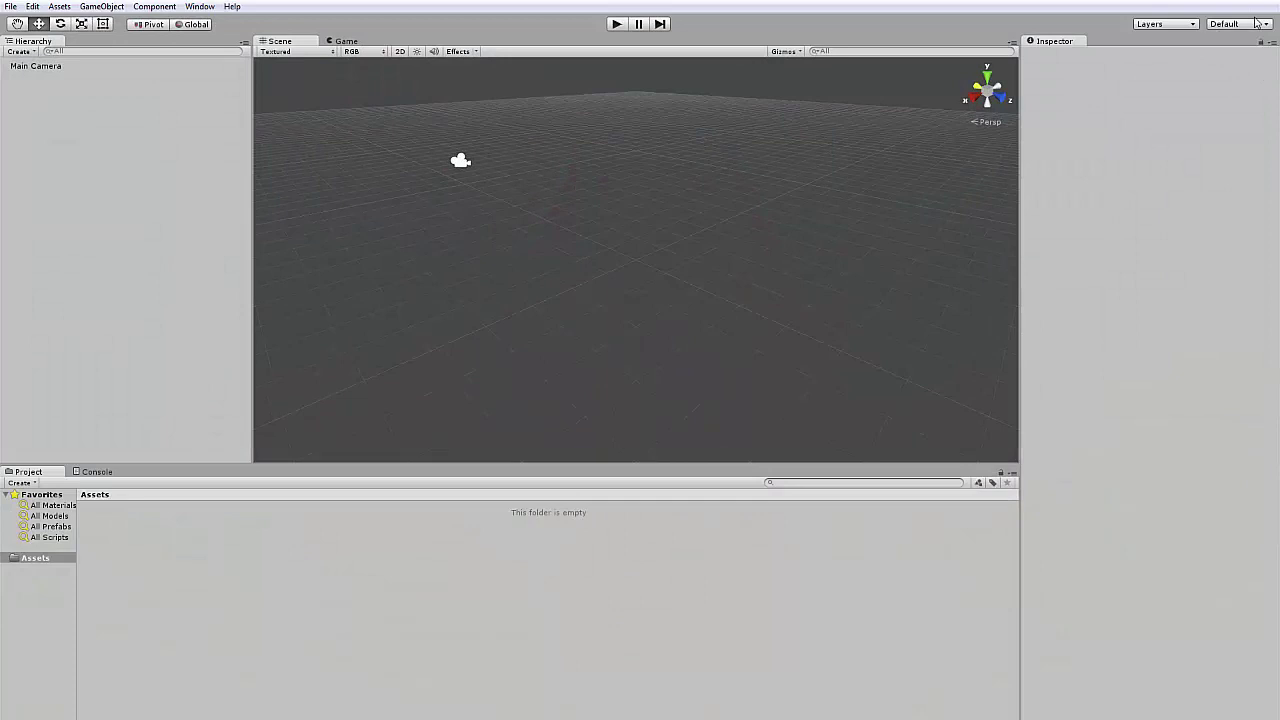
{"action": "left_click", "coordinate": [1246, 28]}
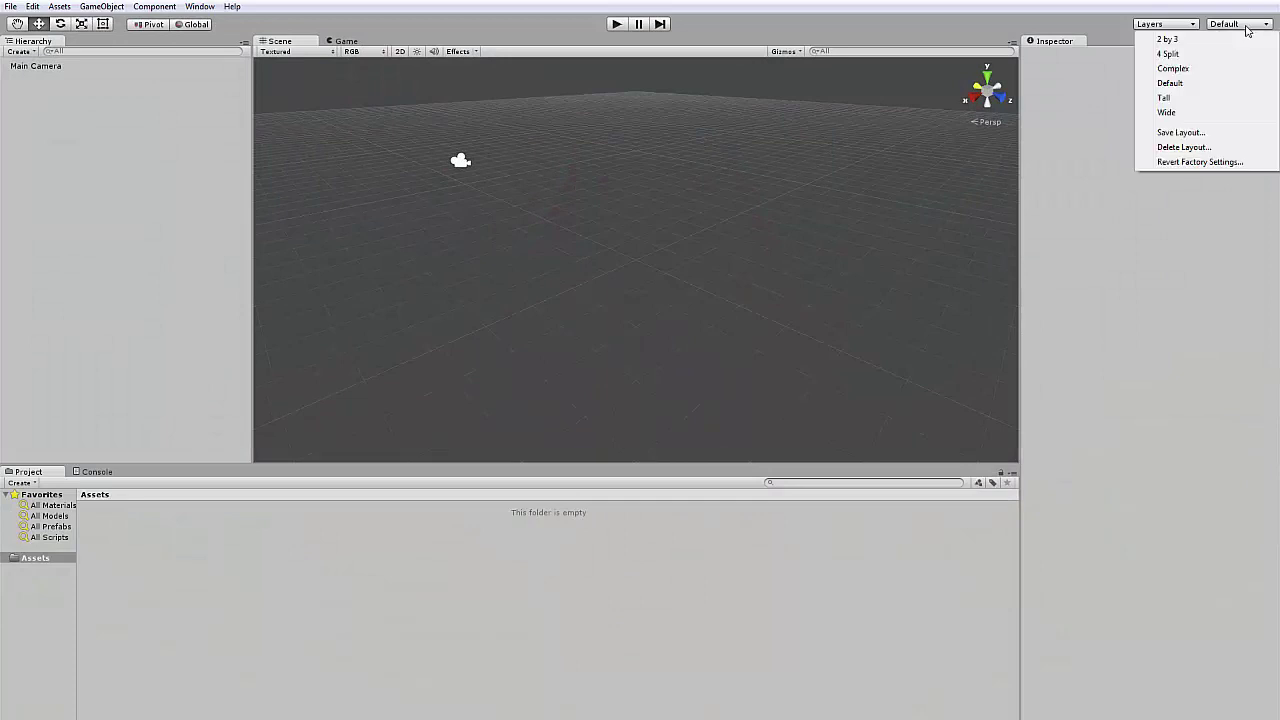
{"action": "left_click", "coordinate": [1197, 40]}
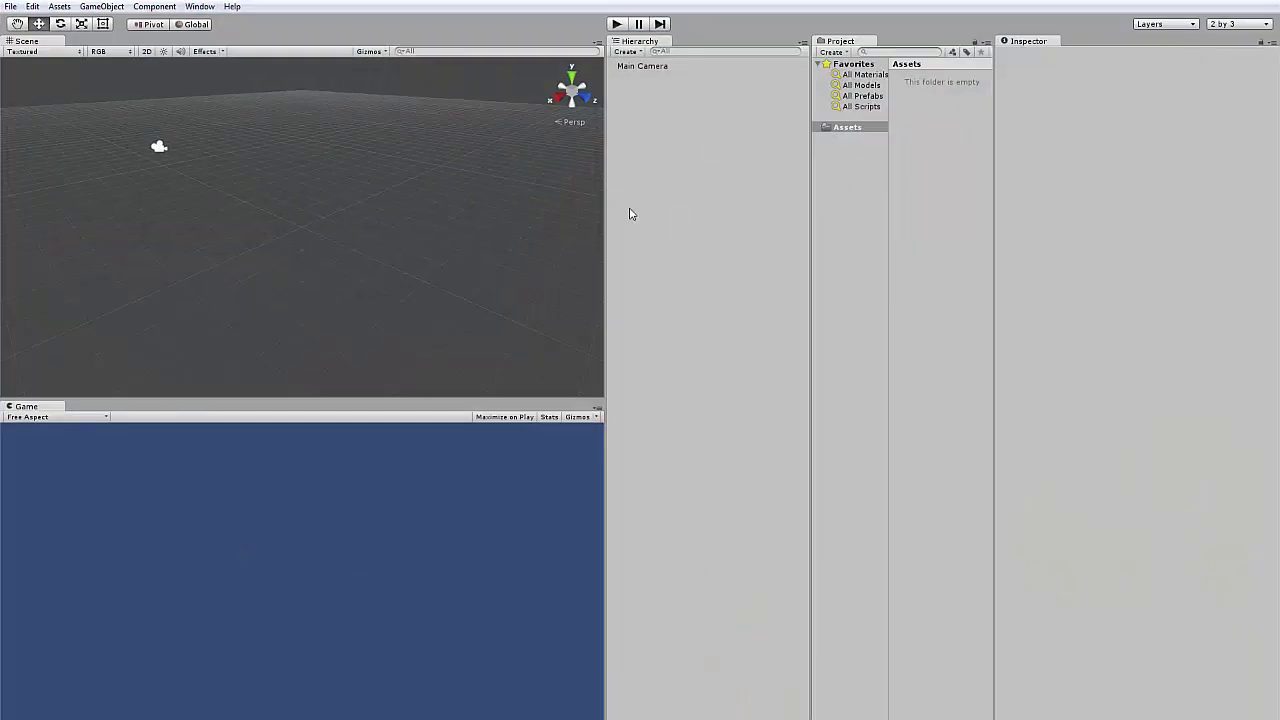
{"action": "left_click", "coordinate": [1226, 25]}
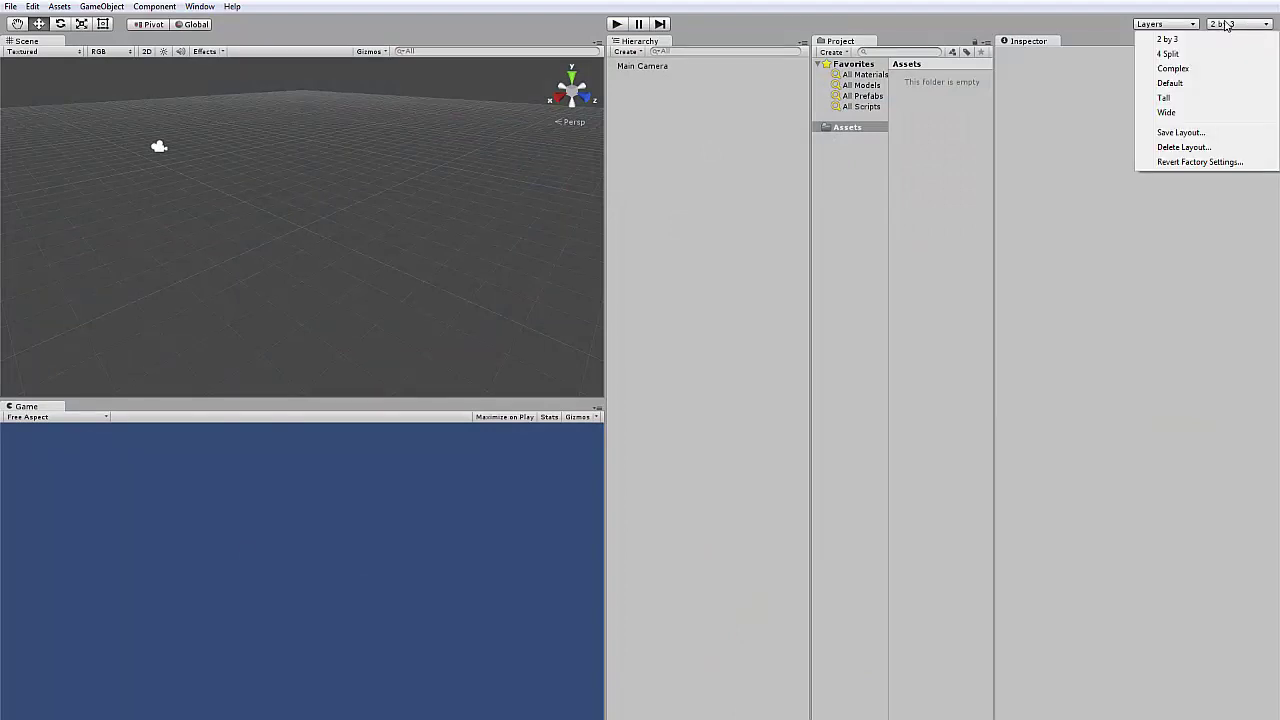
{"action": "left_click", "coordinate": [1181, 88]}
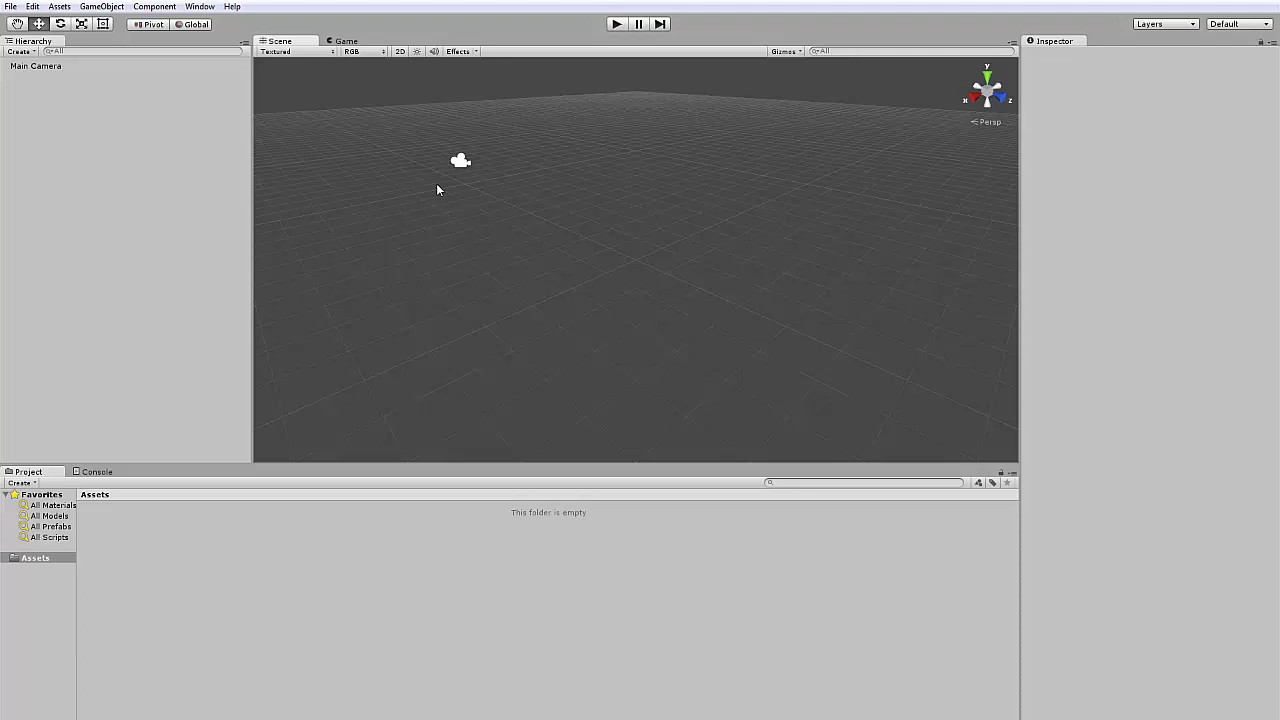
Step: Split the Game and Scene views into stacked panes and enlarge their area by shrinking the Project panel
{"action": "left_click_drag", "start_coordinate": [346, 41], "coordinate": [797, 378]}
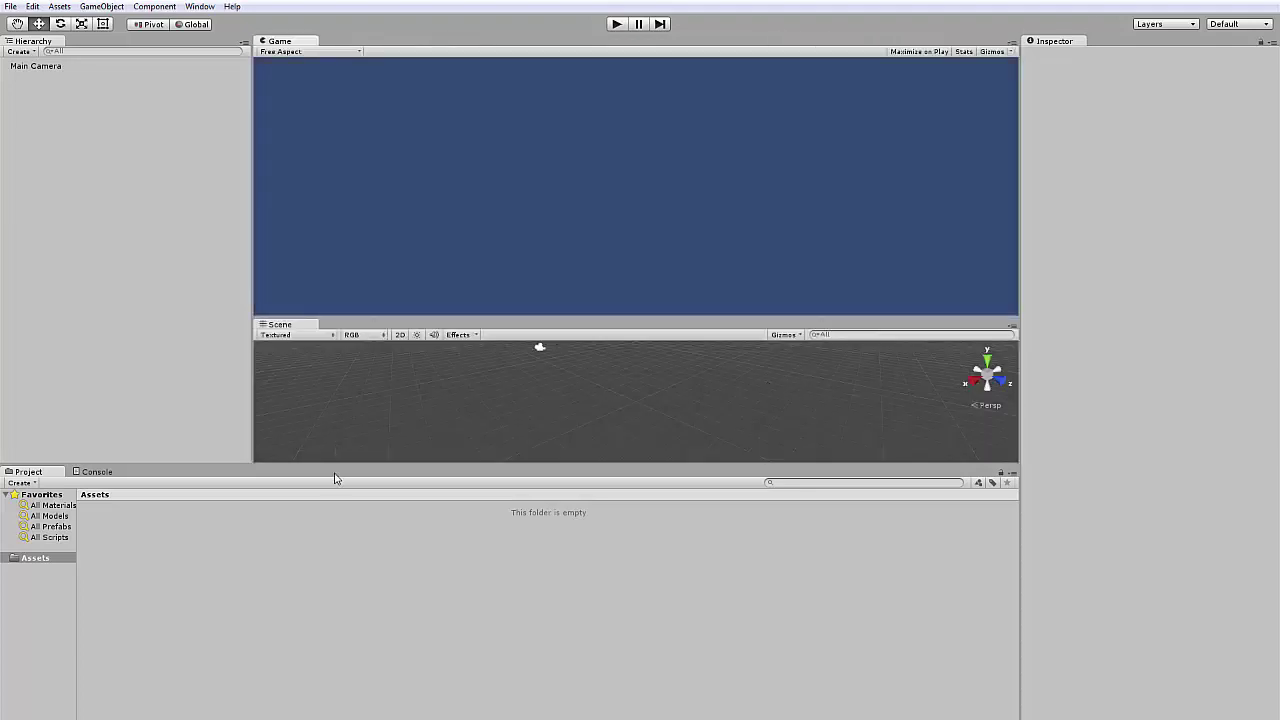
{"action": "left_click_drag", "start_coordinate": [357, 460], "coordinate": [349, 510]}
{"action": "left_click", "coordinate": [1245, 28]}
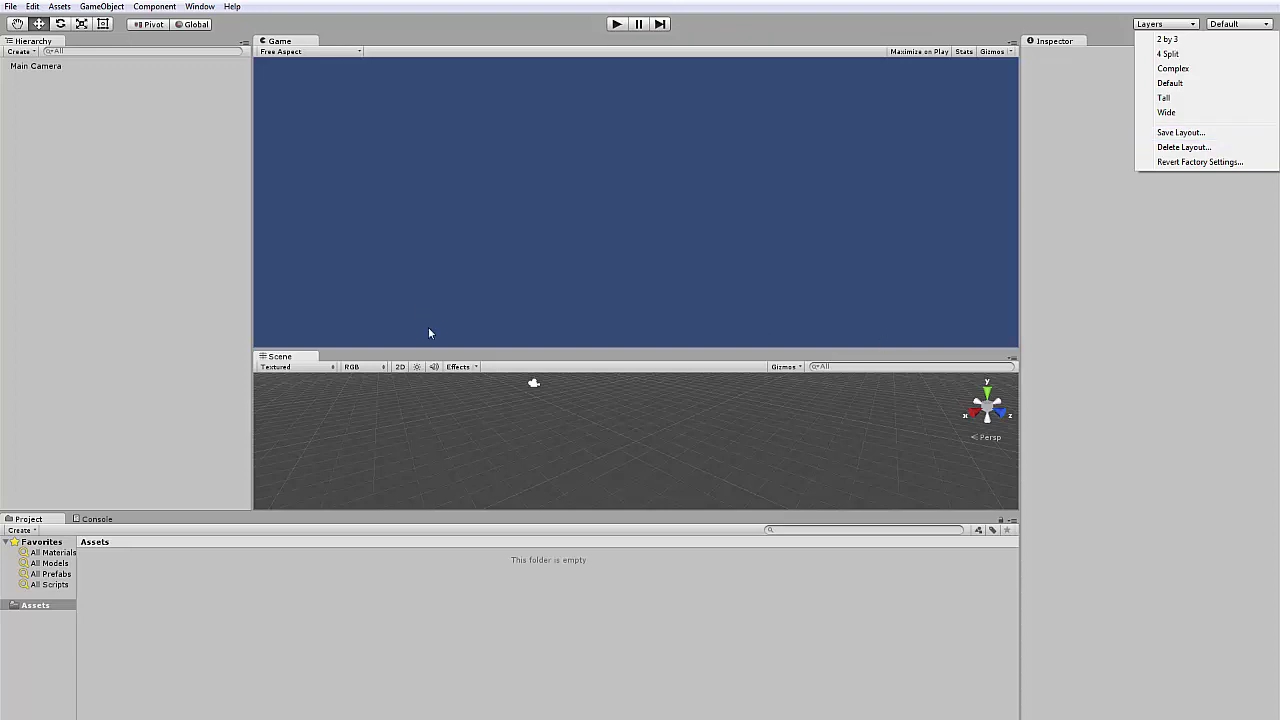
Step: Dock the Scene view as a tab beside the Game view
{"action": "left_click", "coordinate": [292, 366]}
{"action": "left_click", "coordinate": [296, 366]}
{"action": "left_click_drag", "start_coordinate": [283, 357], "coordinate": [393, 45]}
Step: Switch back and forth between the Game and Scene views to compare what each one shows
{"action": "left_click", "coordinate": [283, 42]}
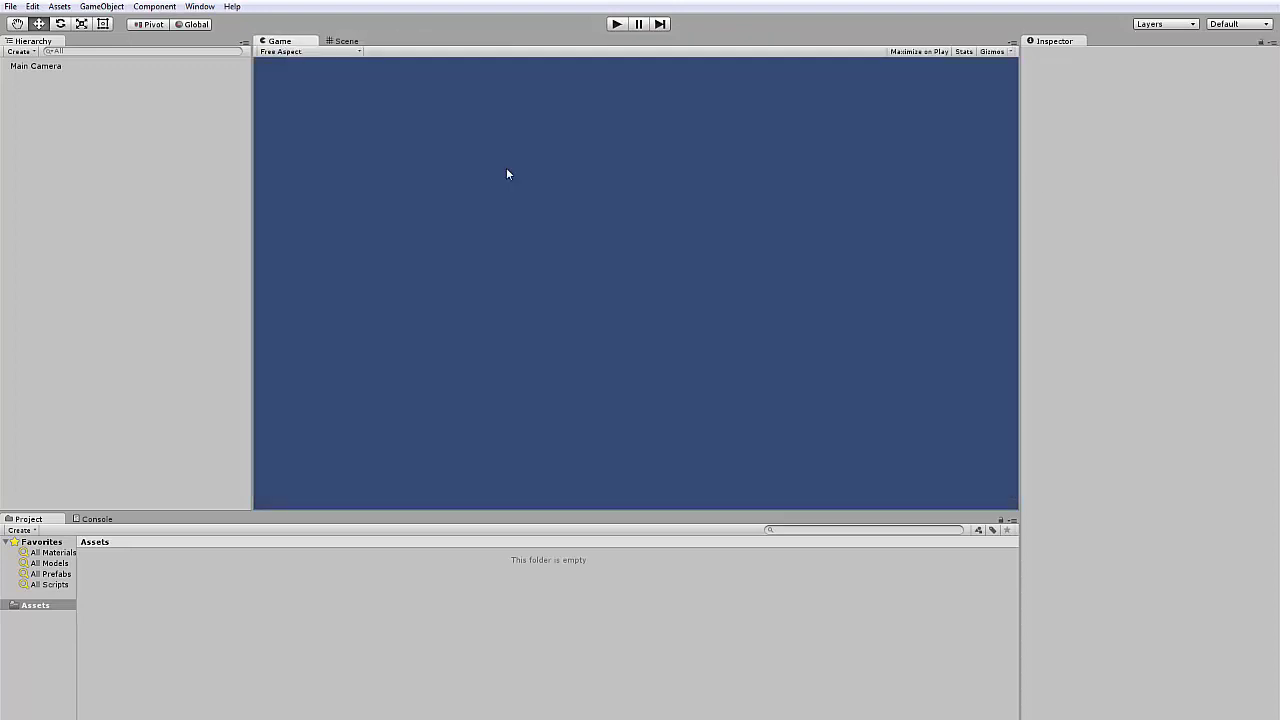
{"action": "left_click", "coordinate": [344, 42]}
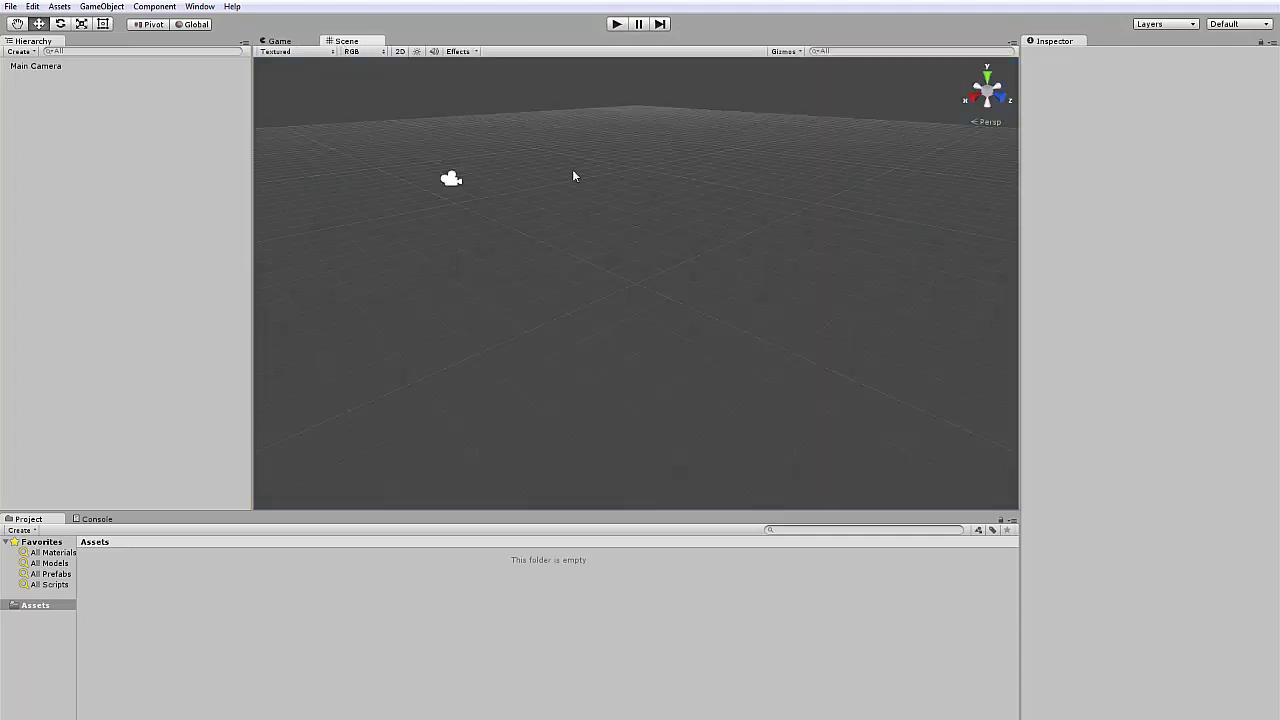
{"action": "left_click", "coordinate": [280, 42]}
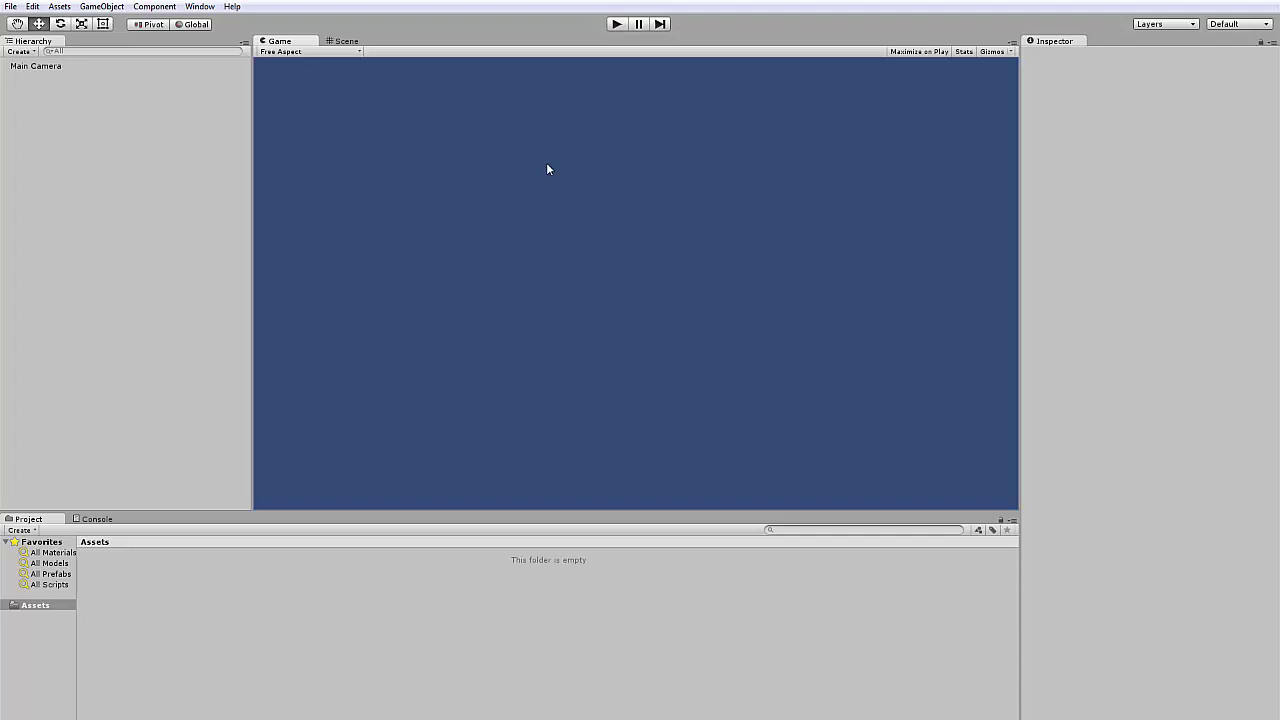
{"action": "left_click", "coordinate": [338, 42]}
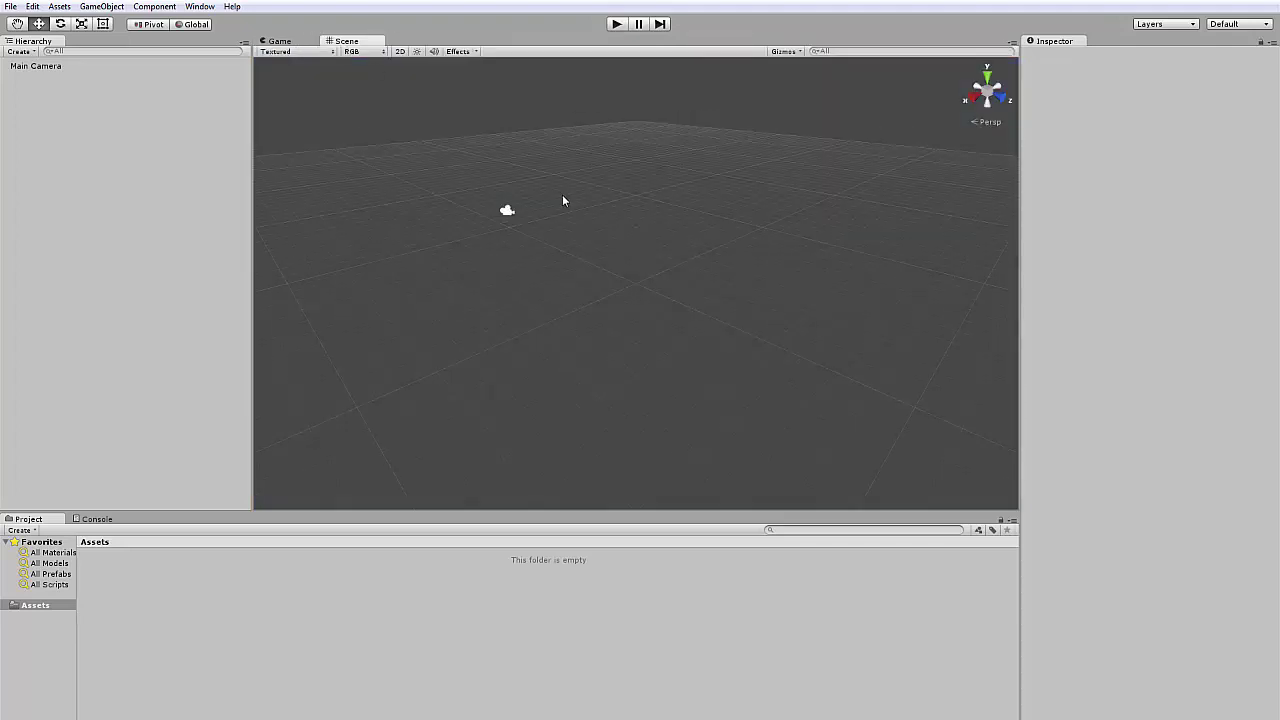
{"action": "left_click", "coordinate": [274, 42]}
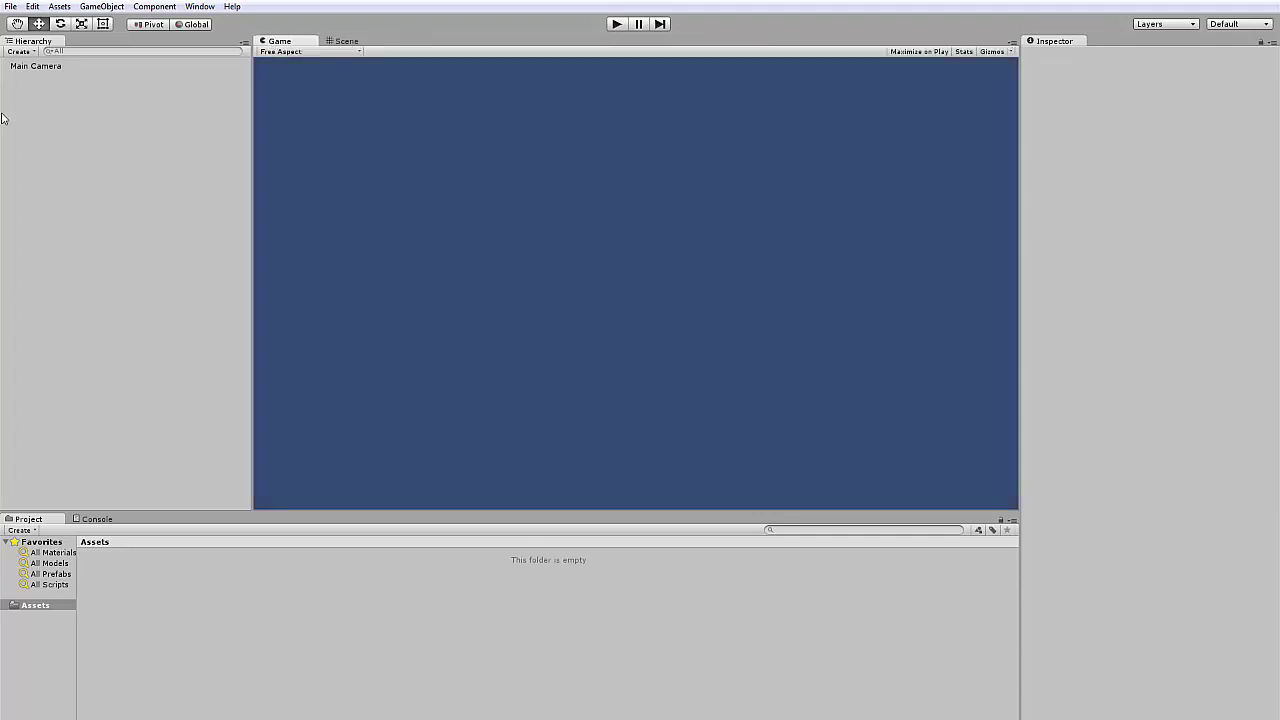
Step: Select the Main Camera and view it from farther away in the Scene view
{"action": "left_click", "coordinate": [61, 66]}
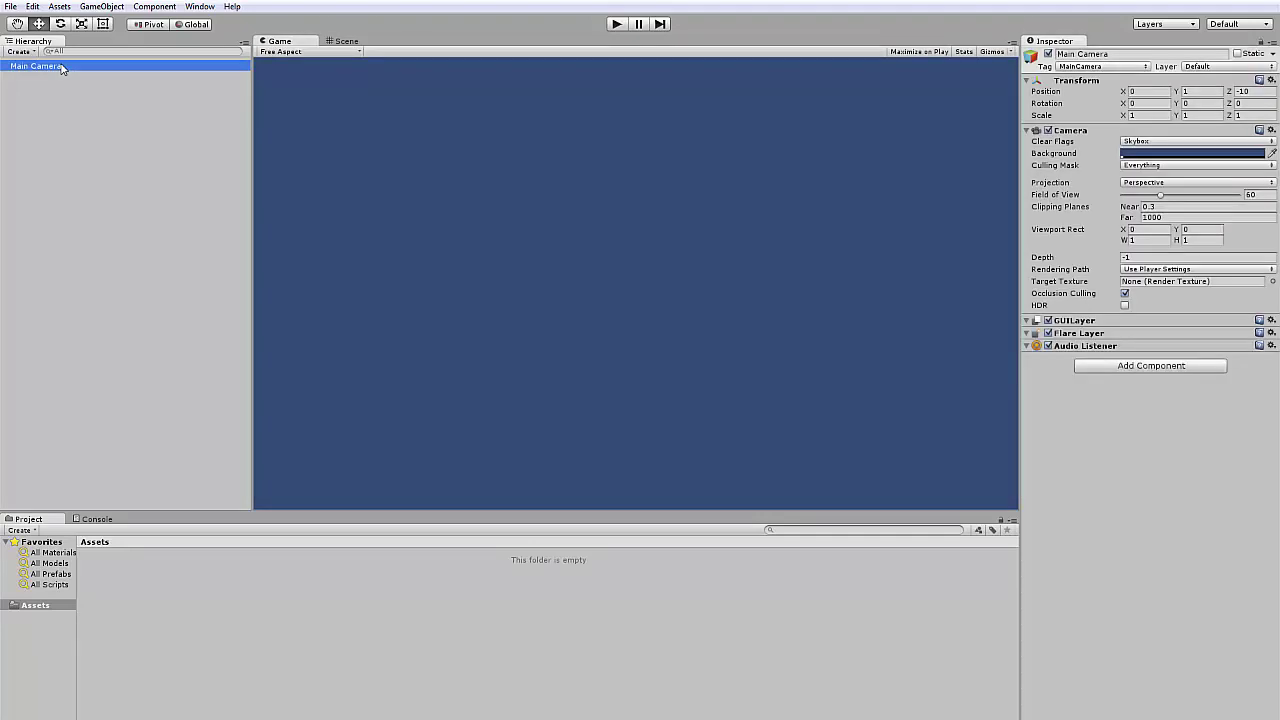
{"action": "left_click", "coordinate": [346, 41]}
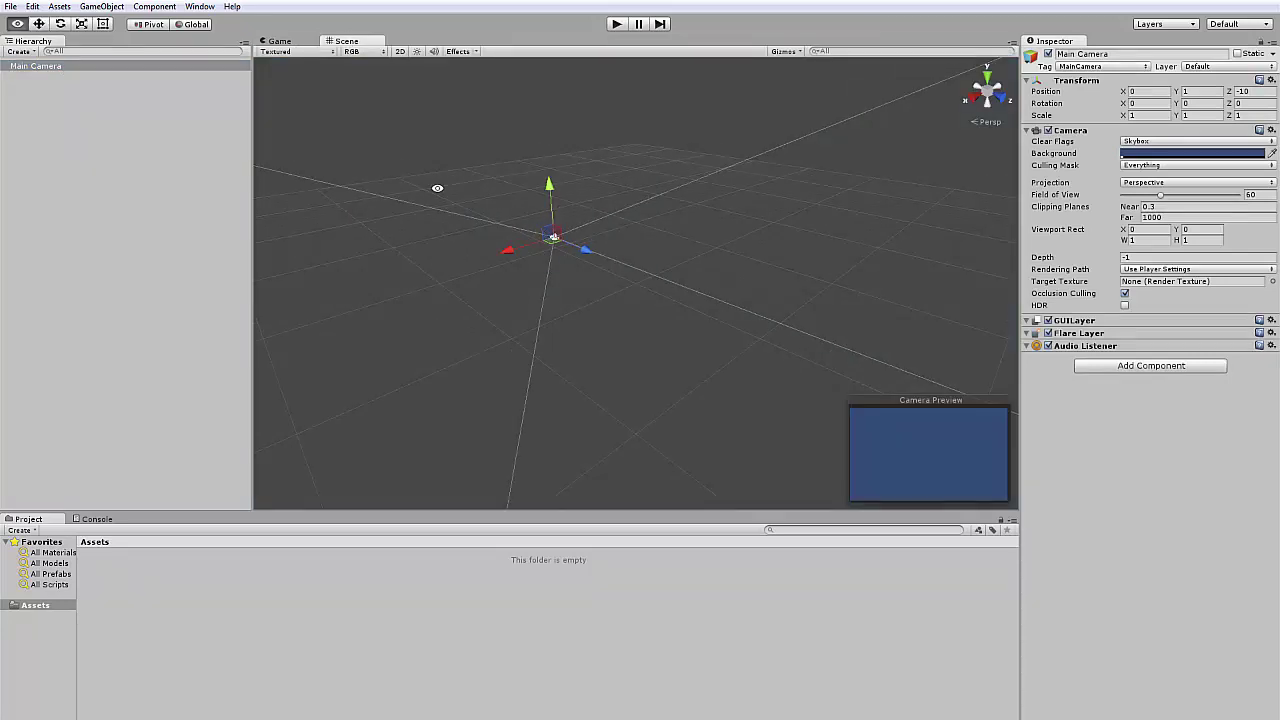
{"action": "scroll", "coordinate": [583, 238], "scroll_direction": "down", "scroll_amount": 5}
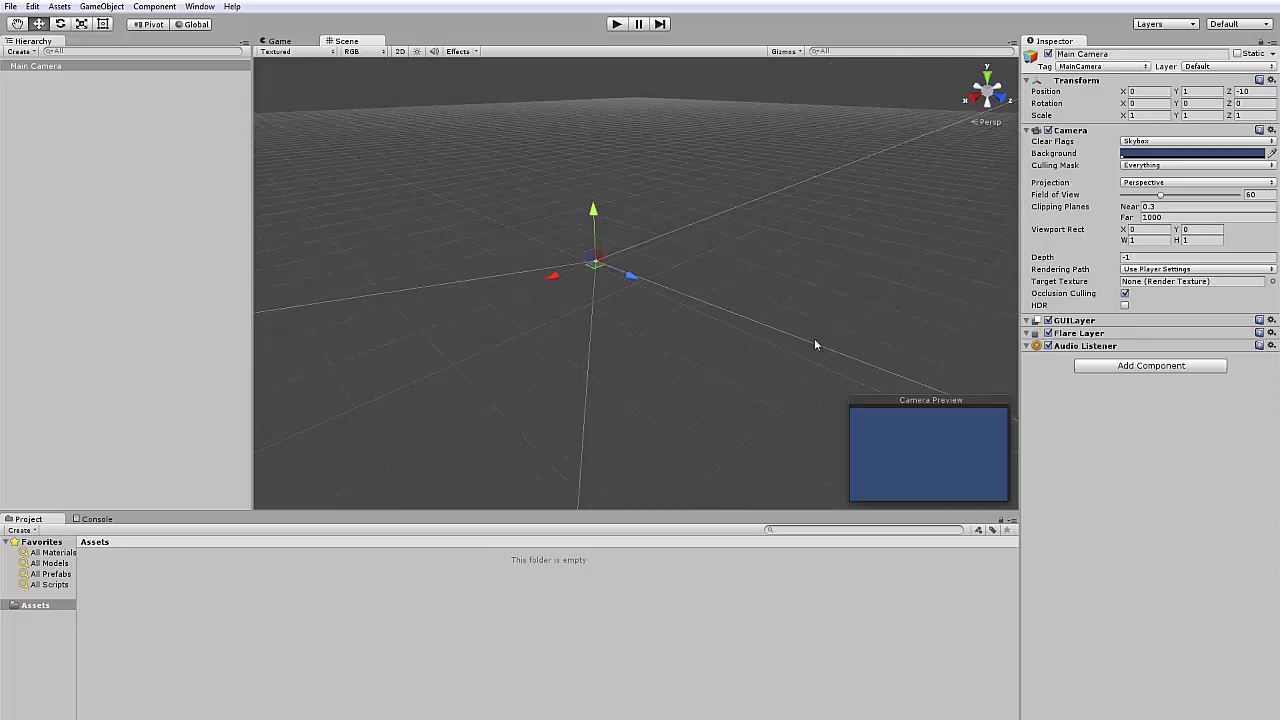
Step: Pan, orbit and zoom around the Main Camera in the Scene view to examine its view frustum from different angles
{"action": "middle_click_drag", "start_coordinate": [814, 344], "coordinate": [793, 332]}
{"action": "middle_click_drag", "start_coordinate": [612, 204], "coordinate": [736, 188]}
{"action": "middle_click_drag", "start_coordinate": [800, 231], "coordinate": [712, 282]}
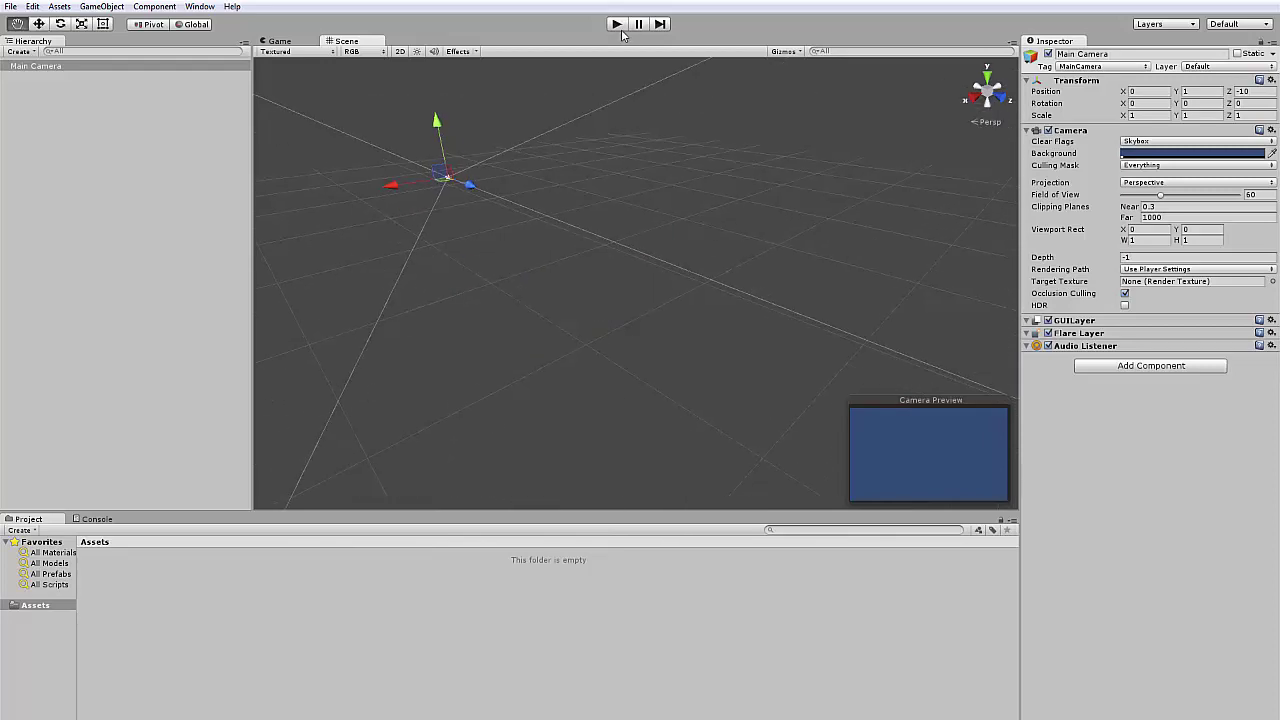
{"action": "right_click_drag", "start_coordinate": [627, 180], "coordinate": [586, 308]}
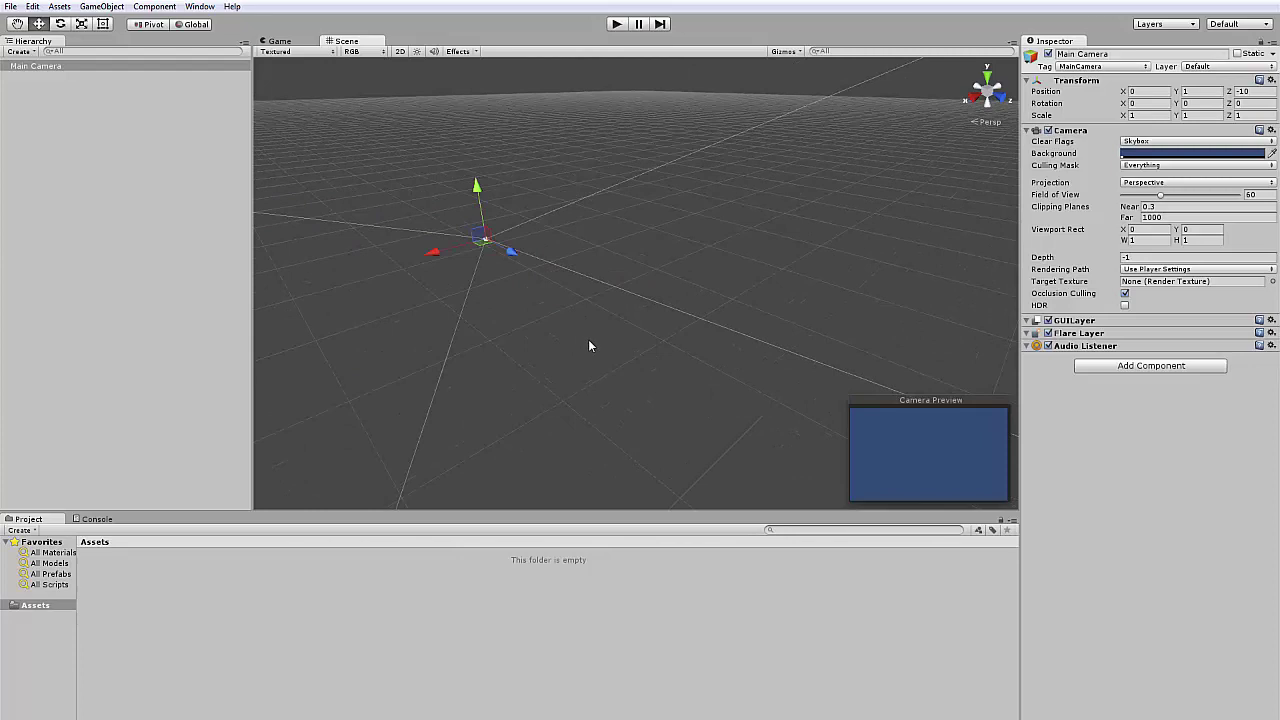
{"action": "key", "text": "alt"}
{"action": "left_click_drag", "start_coordinate": [540, 423], "coordinate": [446, 356], "text": "alt"}
{"action": "scroll", "coordinate": [446, 356], "scroll_direction": "down", "scroll_amount": 2}
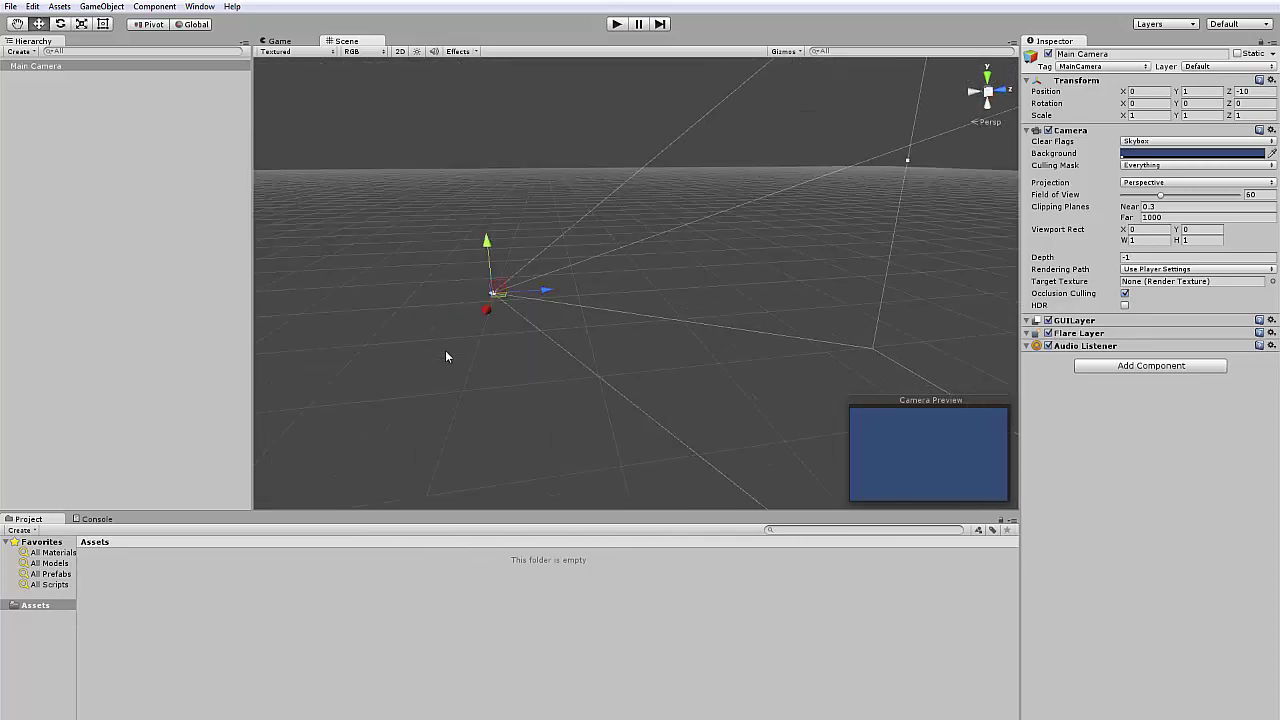
{"action": "left_click_drag", "start_coordinate": [666, 271], "coordinate": [343, 314], "text": "alt"}
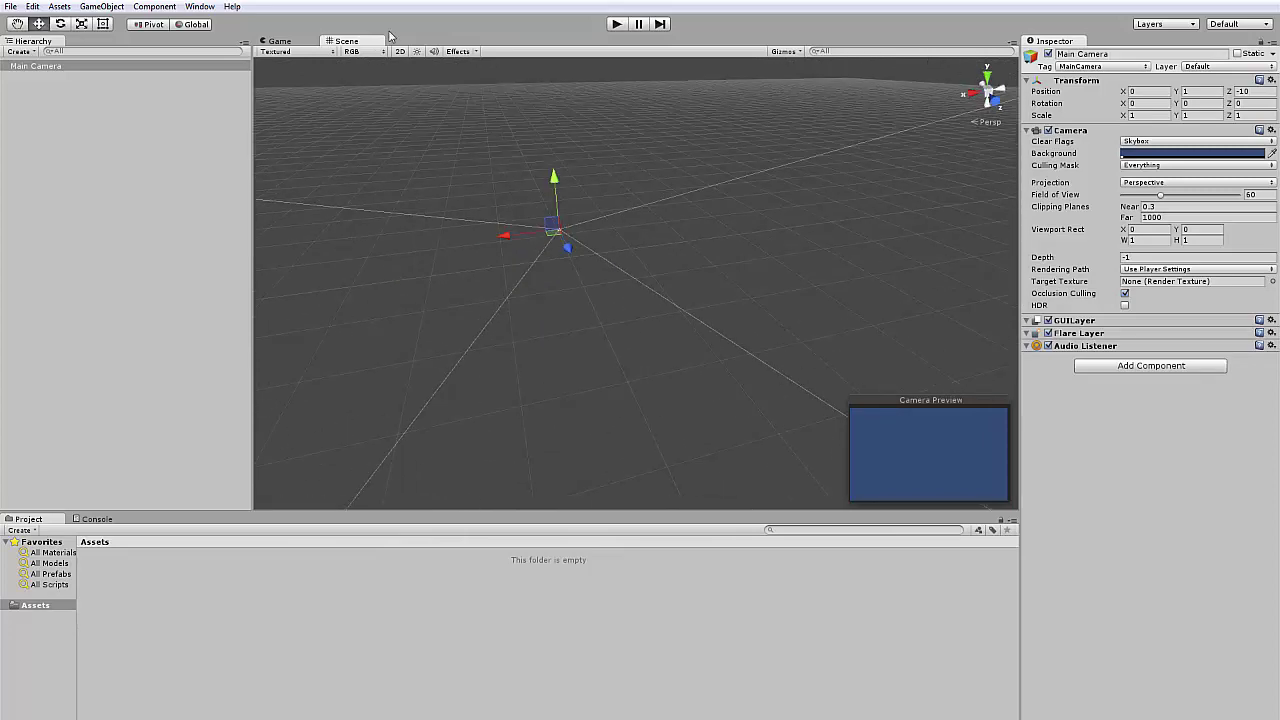
{"action": "scroll", "coordinate": [506, 204], "scroll_direction": "up", "scroll_amount": 2}
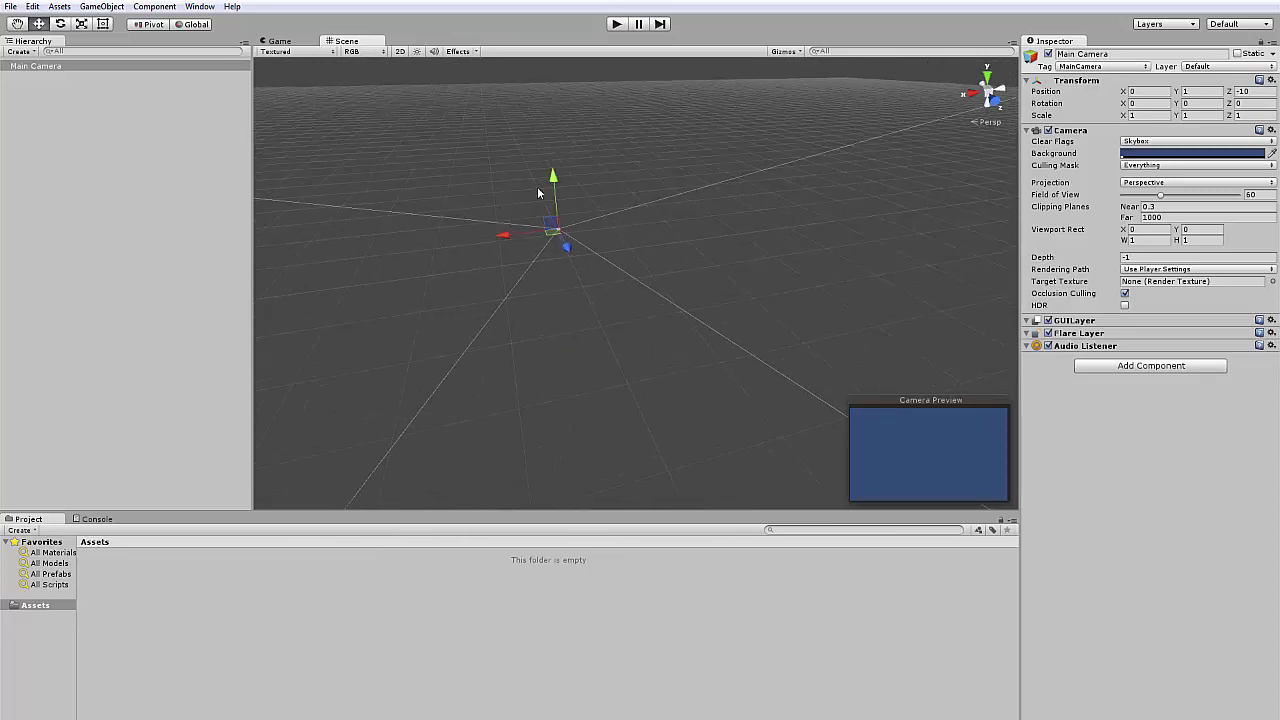
{"action": "left_click_drag", "start_coordinate": [509, 247], "coordinate": [857, 120], "text": "alt"}
{"action": "left_click", "coordinate": [737, 303]}
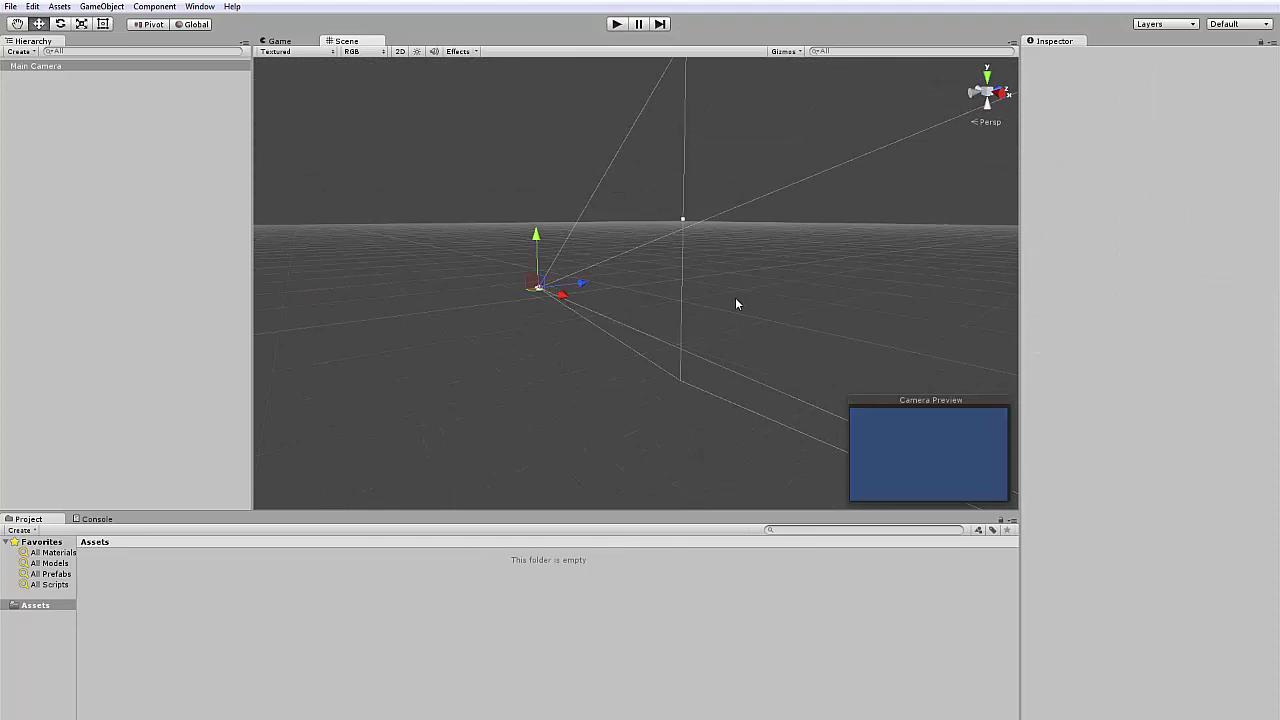
{"action": "left_click", "coordinate": [15, 66]}
{"action": "left_click_drag", "start_coordinate": [264, 205], "coordinate": [714, 254], "text": "alt"}
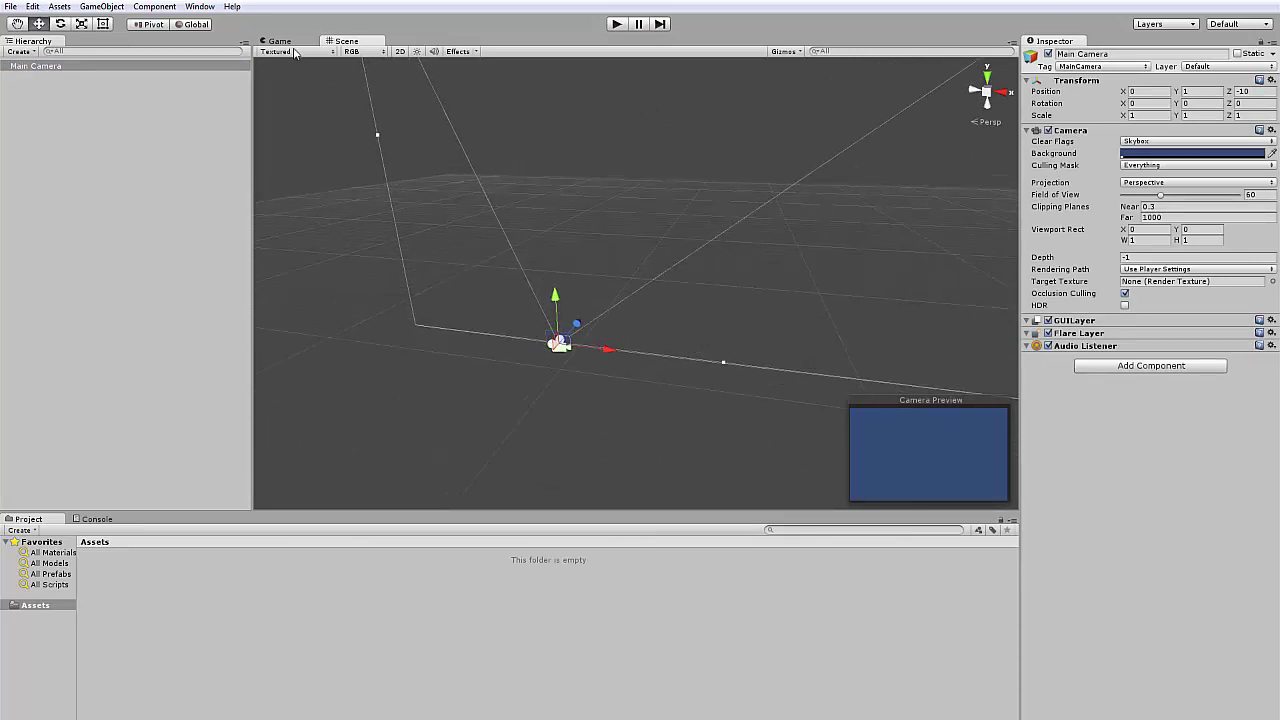
Step: Run the game in play mode, check both the Scene and Game views, and stop it again
{"action": "left_click", "coordinate": [616, 24]}
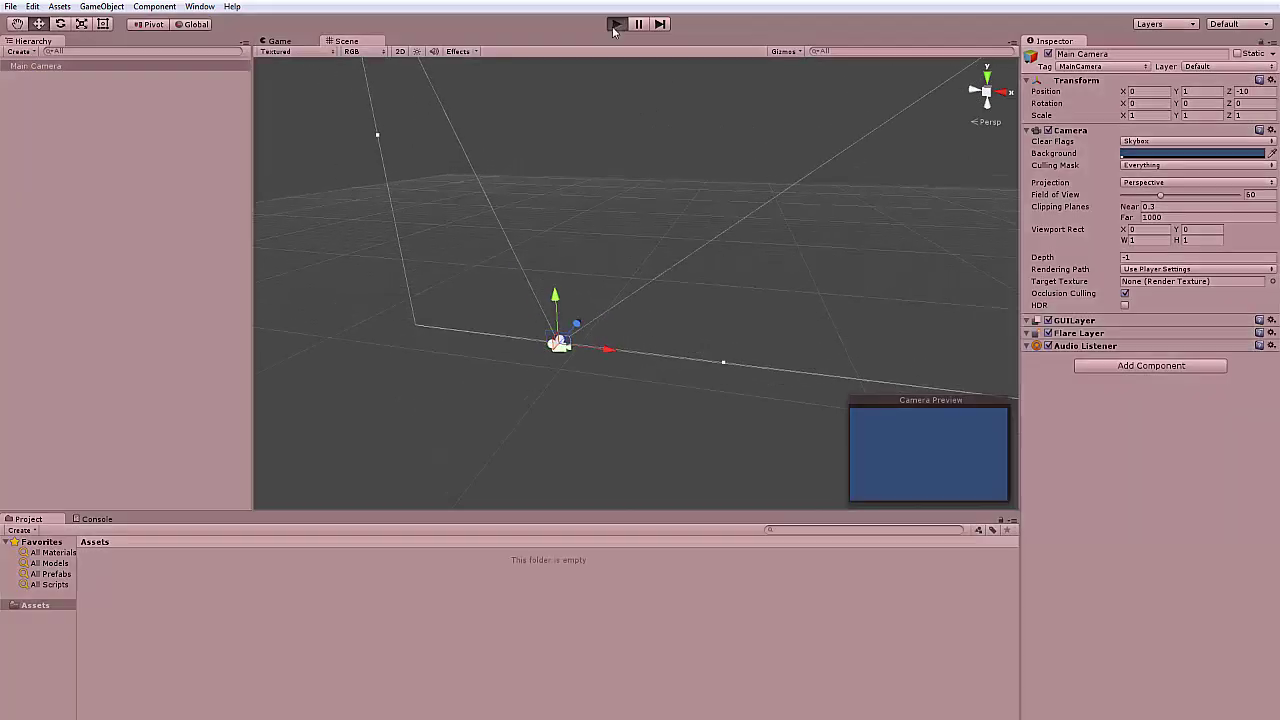
{"action": "left_click", "coordinate": [346, 41]}
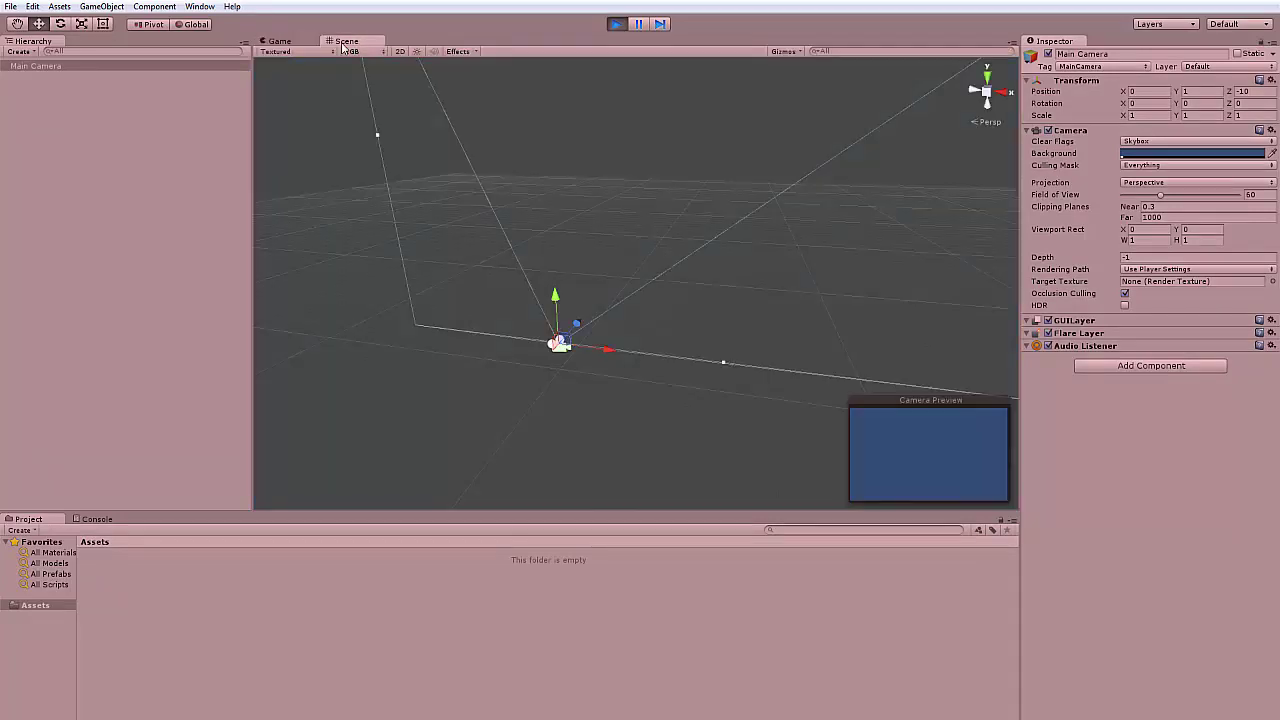
{"action": "left_click", "coordinate": [281, 42]}
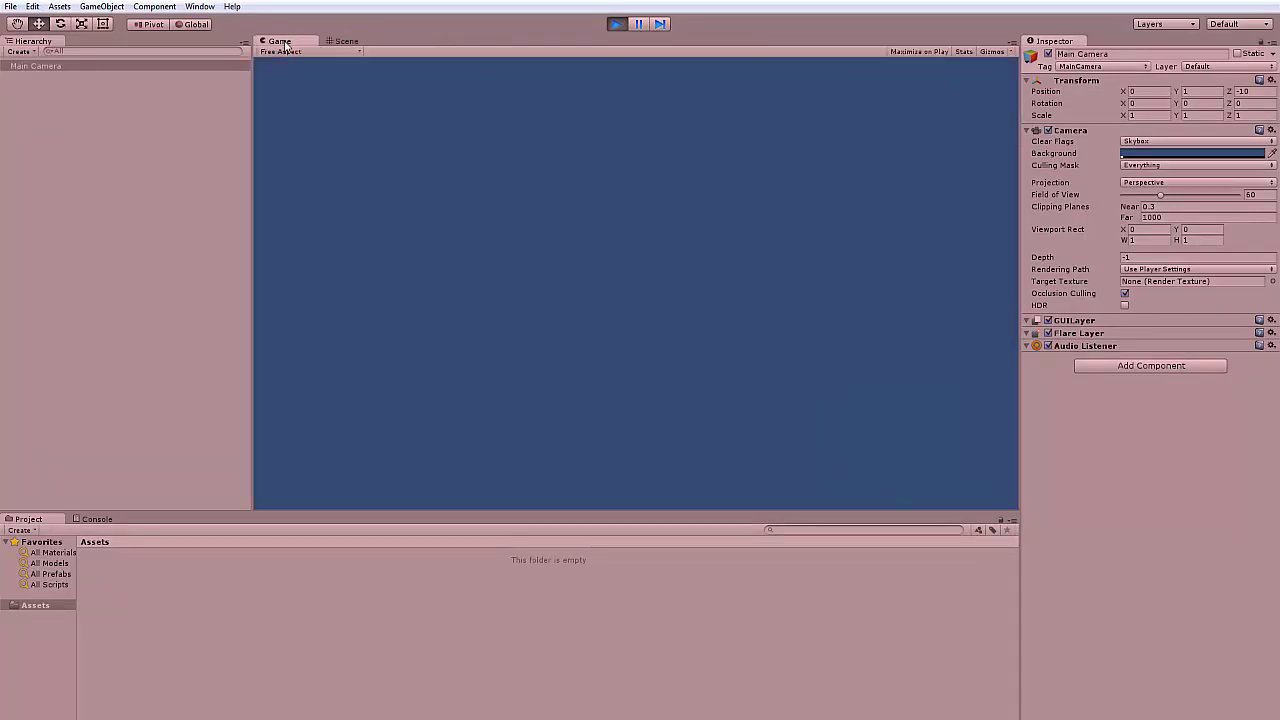
{"action": "left_click", "coordinate": [617, 24]}
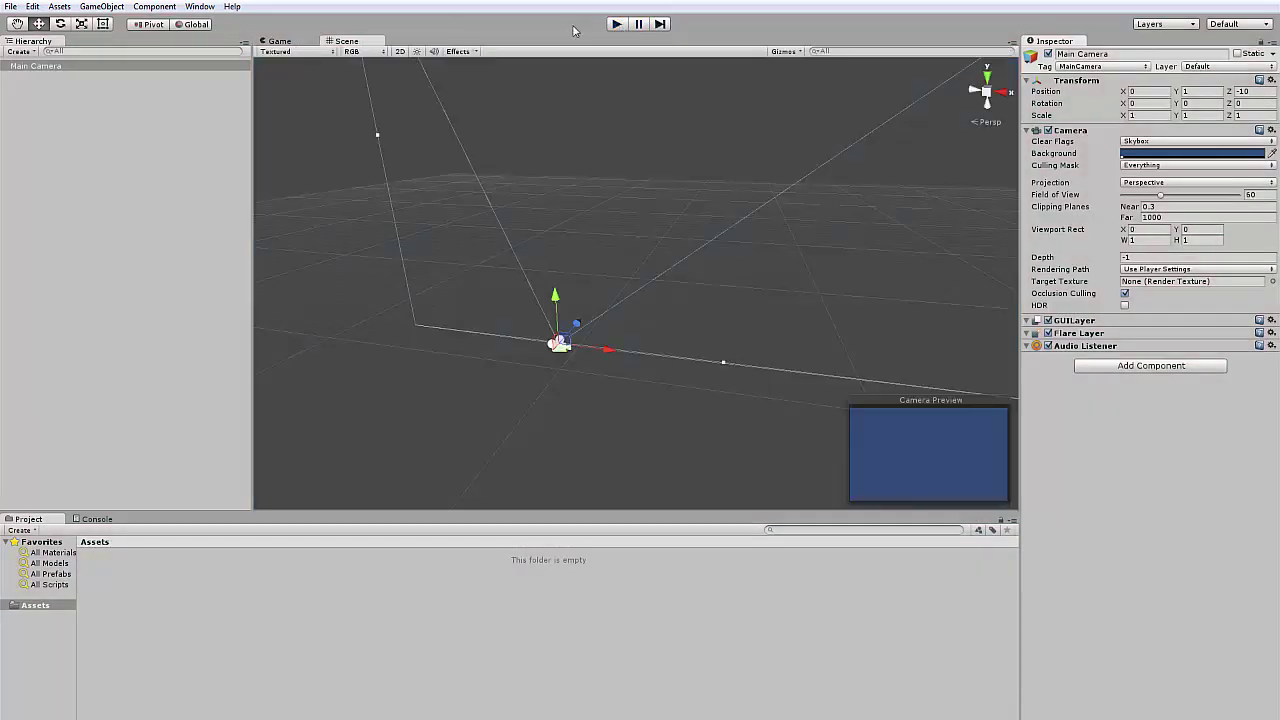
Step: Examine the Playmode tint among the editor's color preferences and close the preferences
{"action": "left_click", "coordinate": [11, 6]}
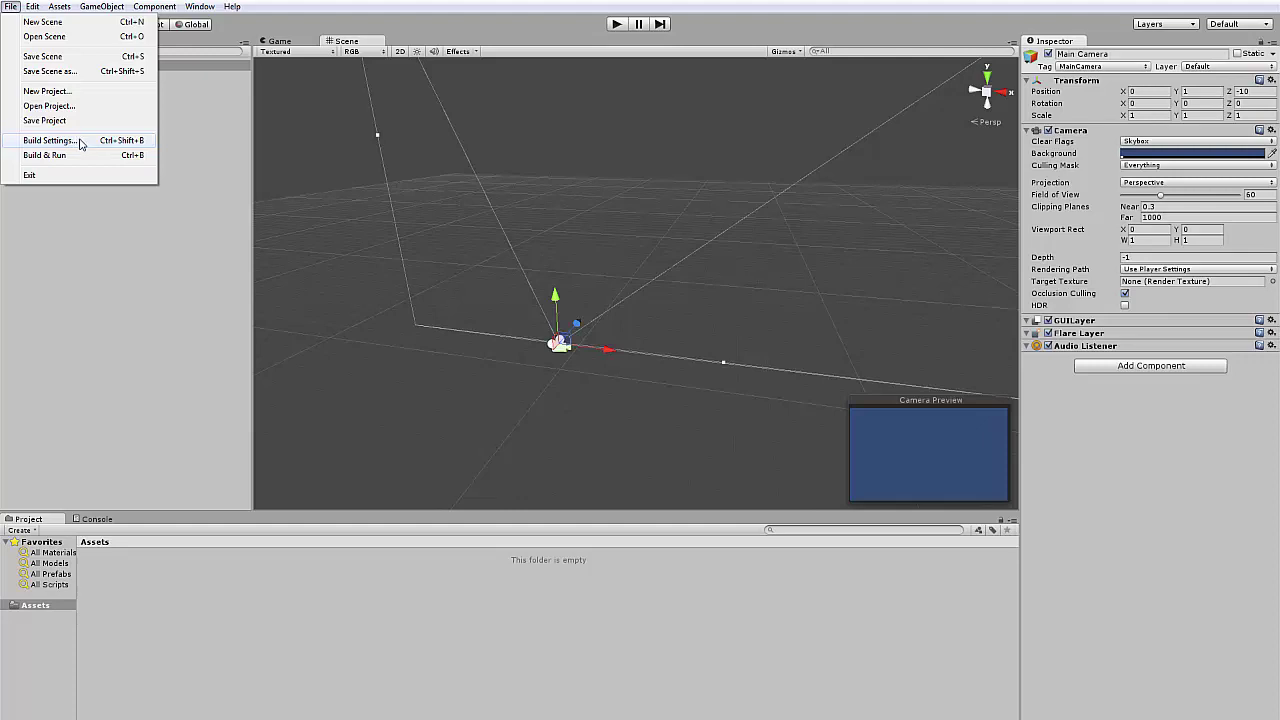
{"action": "left_click", "coordinate": [50, 140]}
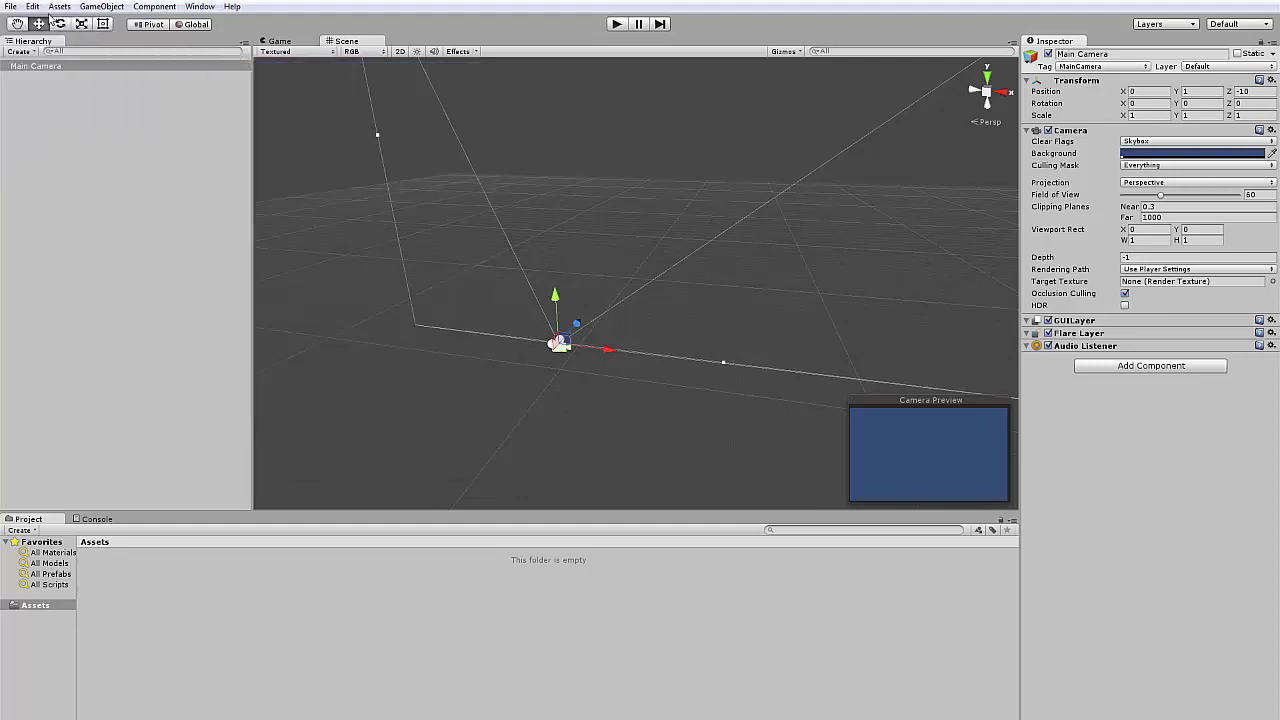
{"action": "left_click", "coordinate": [32, 6]}
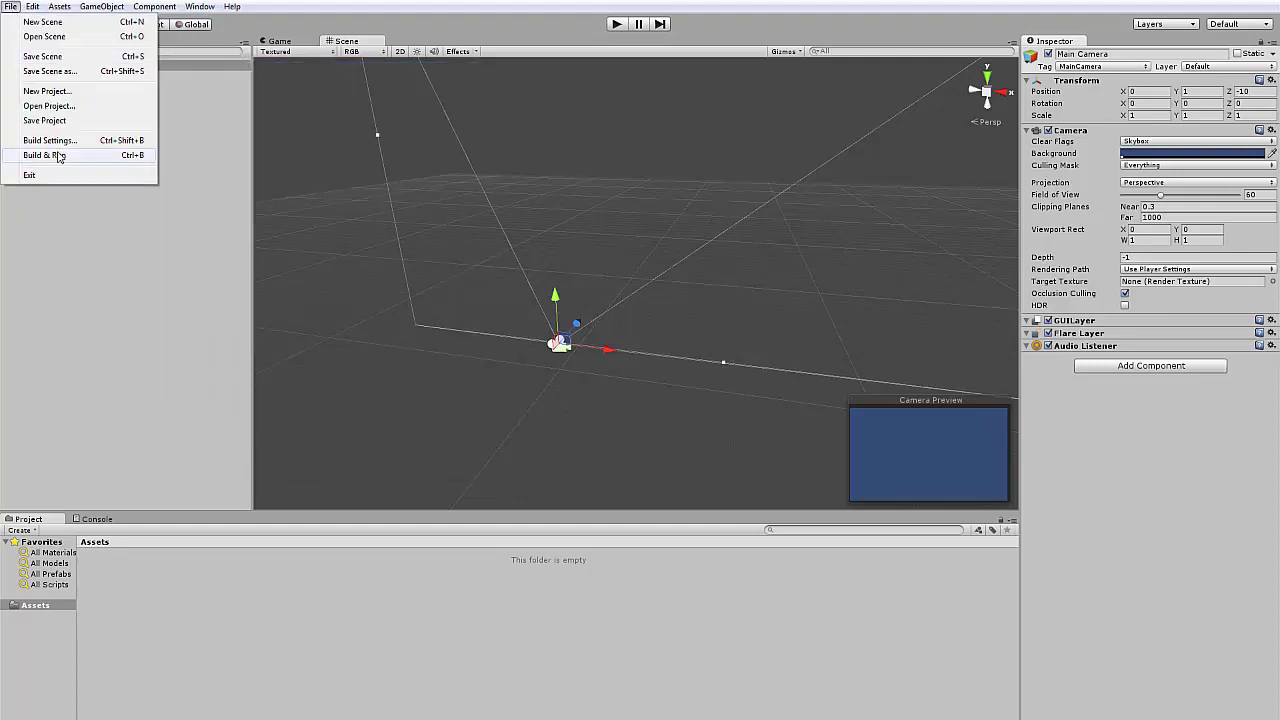
{"action": "mouse_move", "coordinate": [32, 6]}
{"action": "left_click", "coordinate": [110, 204]}
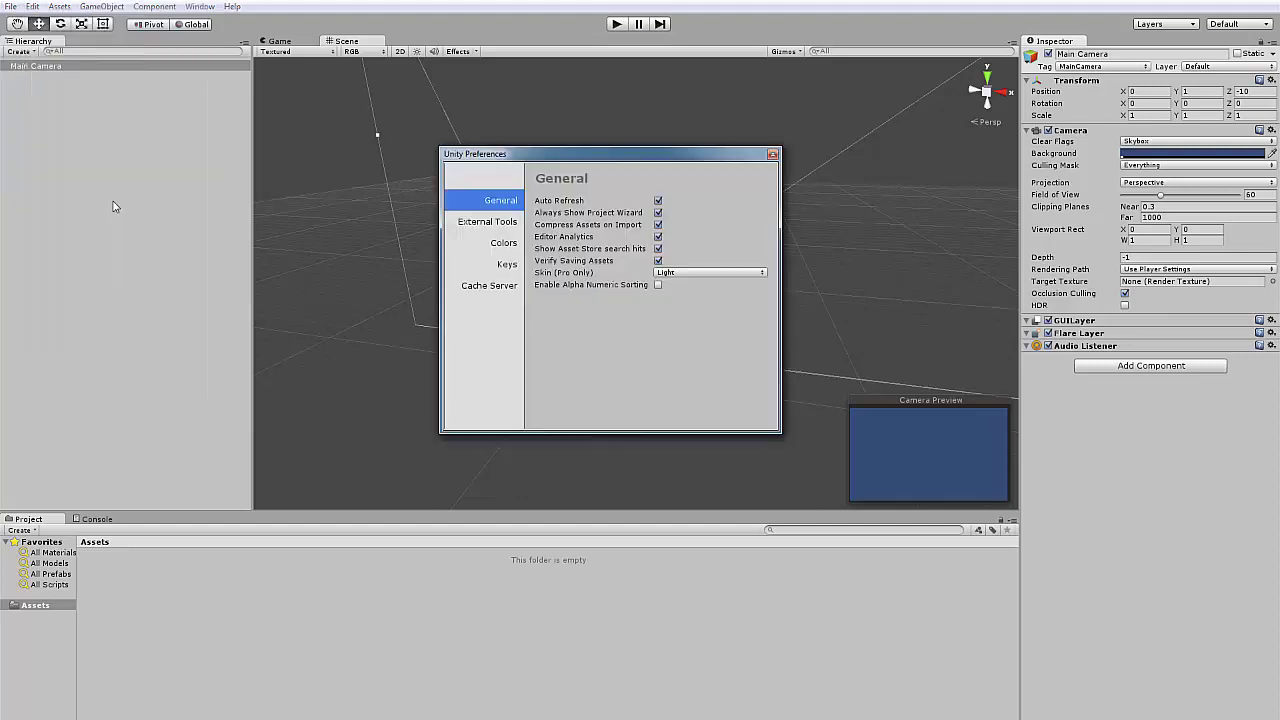
{"action": "left_click", "coordinate": [486, 224]}
{"action": "left_click", "coordinate": [498, 245]}
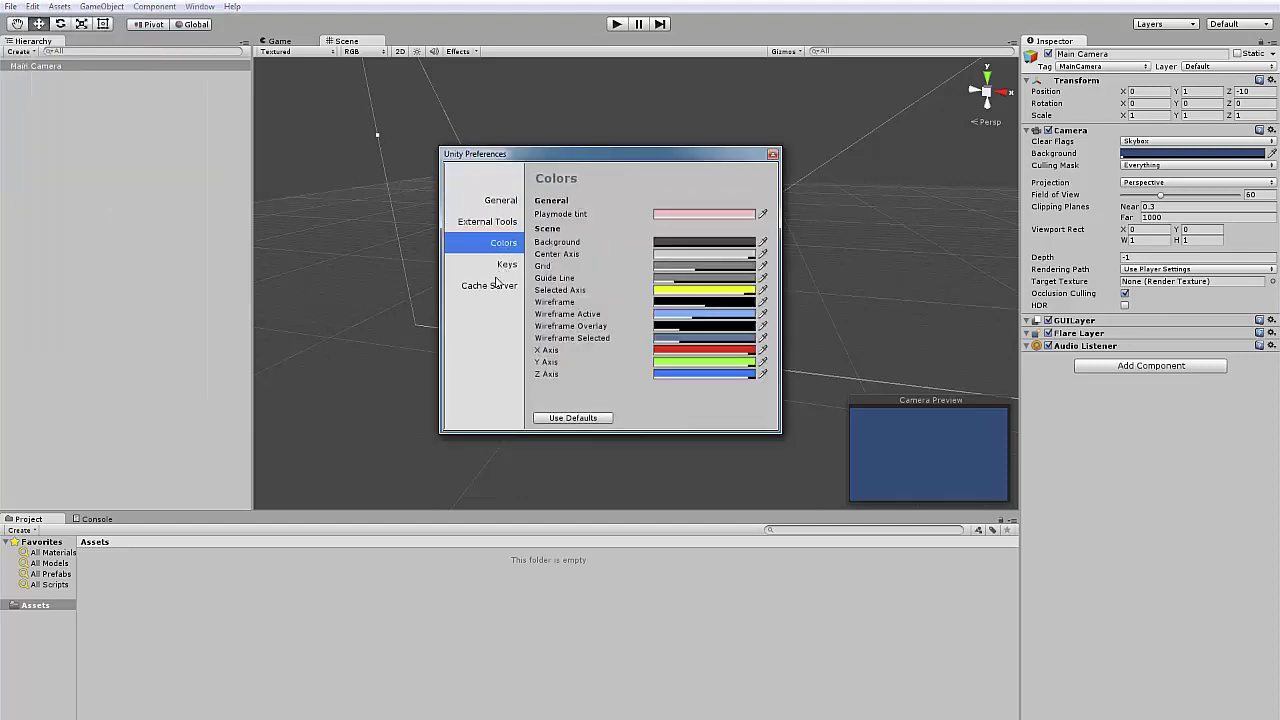
{"action": "left_click", "coordinate": [691, 219]}
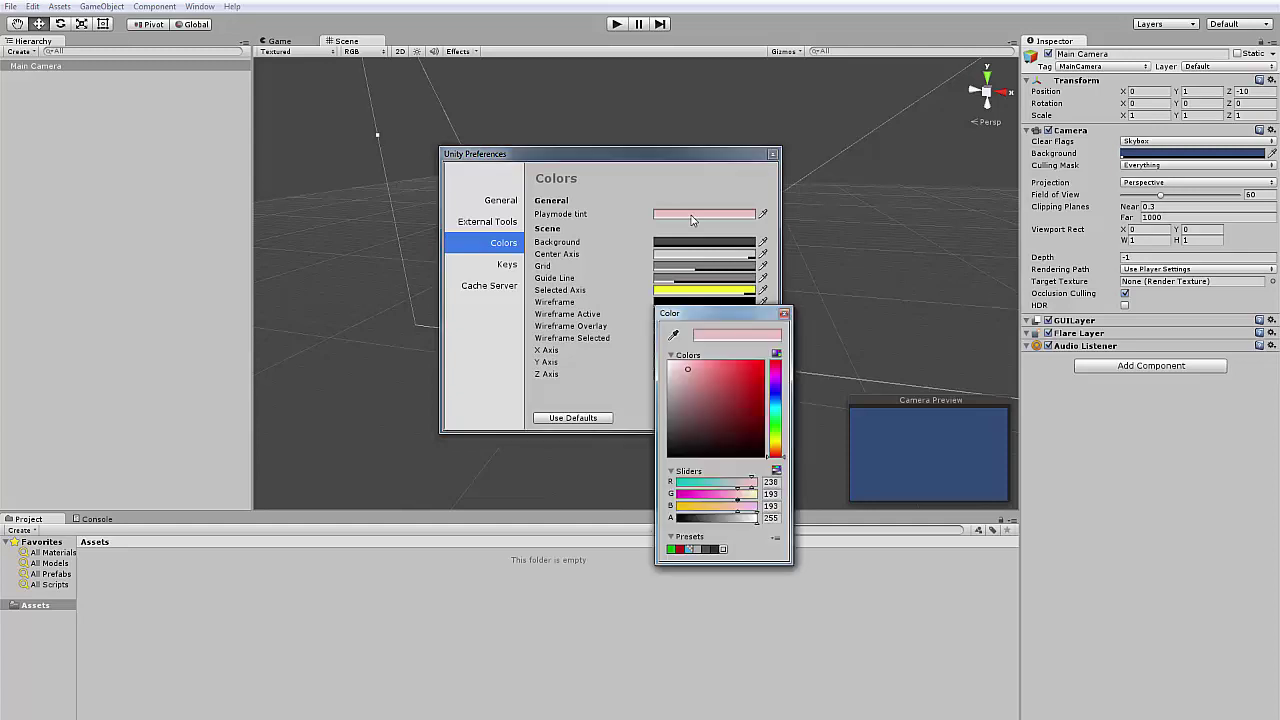
{"action": "left_click", "coordinate": [786, 316]}
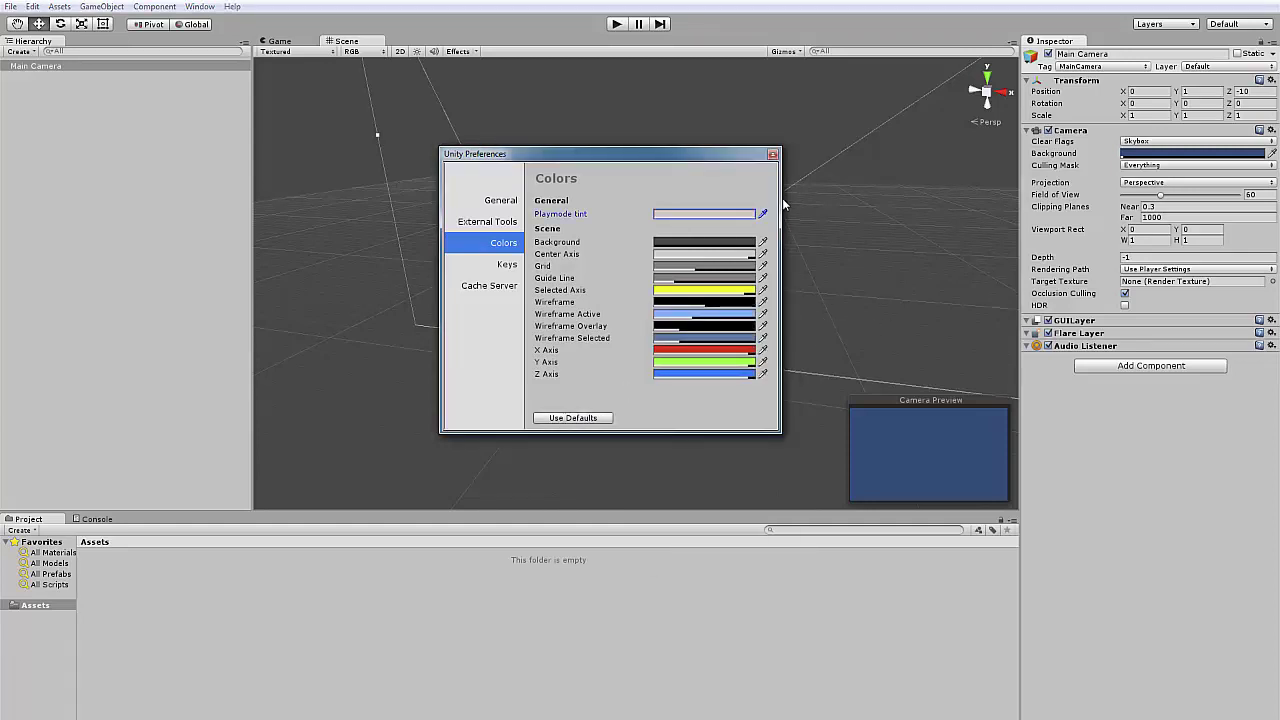
{"action": "left_click", "coordinate": [772, 156]}
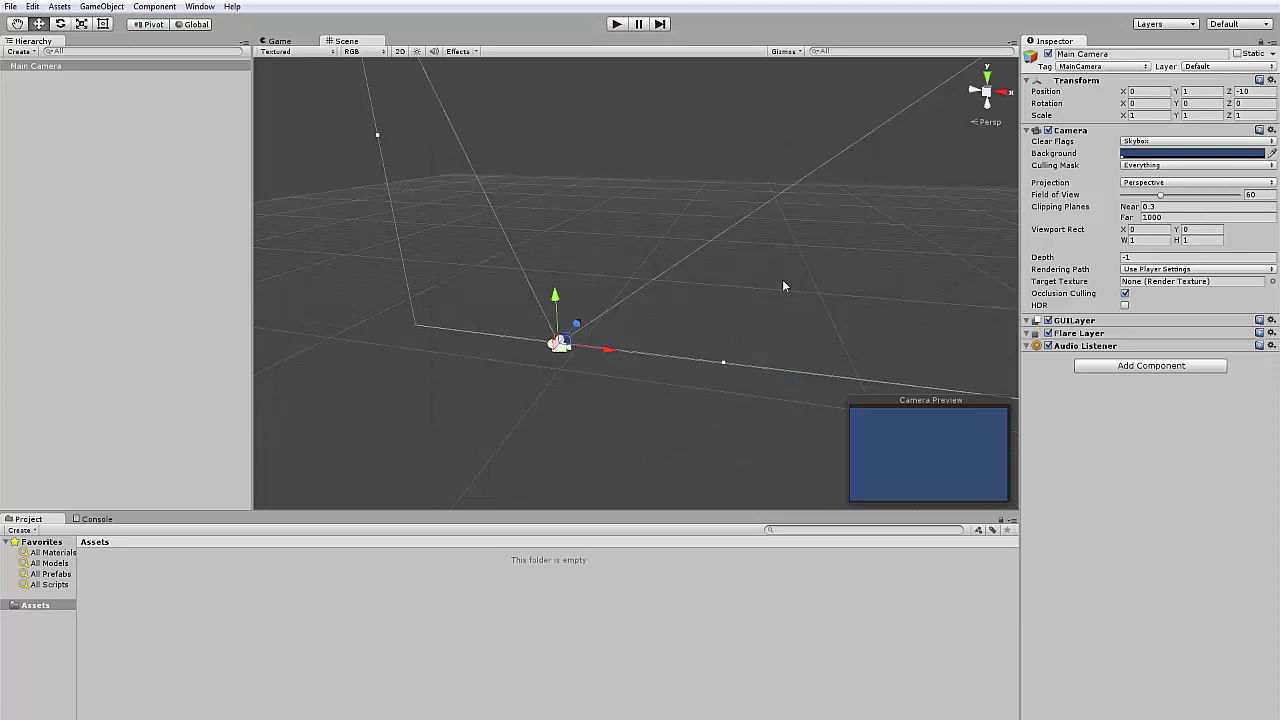
Step: Set the Main Camera's background to a darker blue, RGB 20, 52, 101, with the Game view showing
{"action": "scroll", "coordinate": [679, 177], "scroll_direction": "down", "scroll_amount": 2}
{"action": "left_click", "coordinate": [278, 42]}
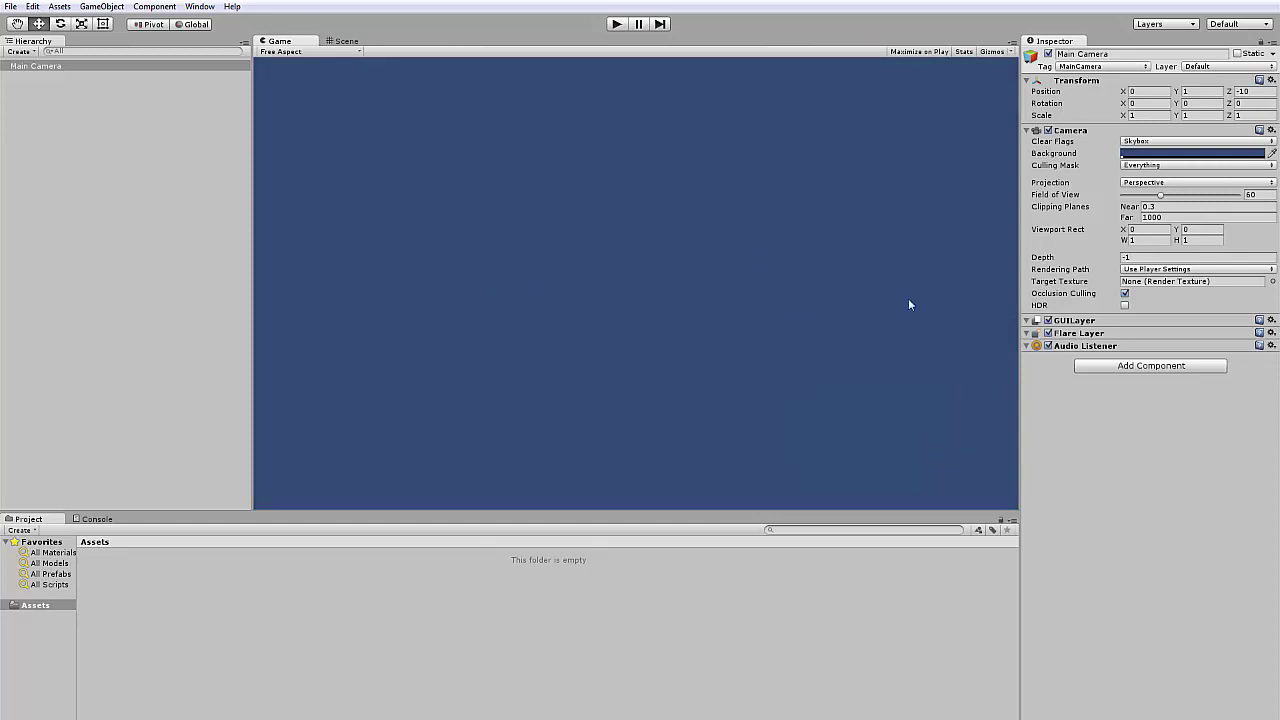
{"action": "left_click", "coordinate": [140, 242]}
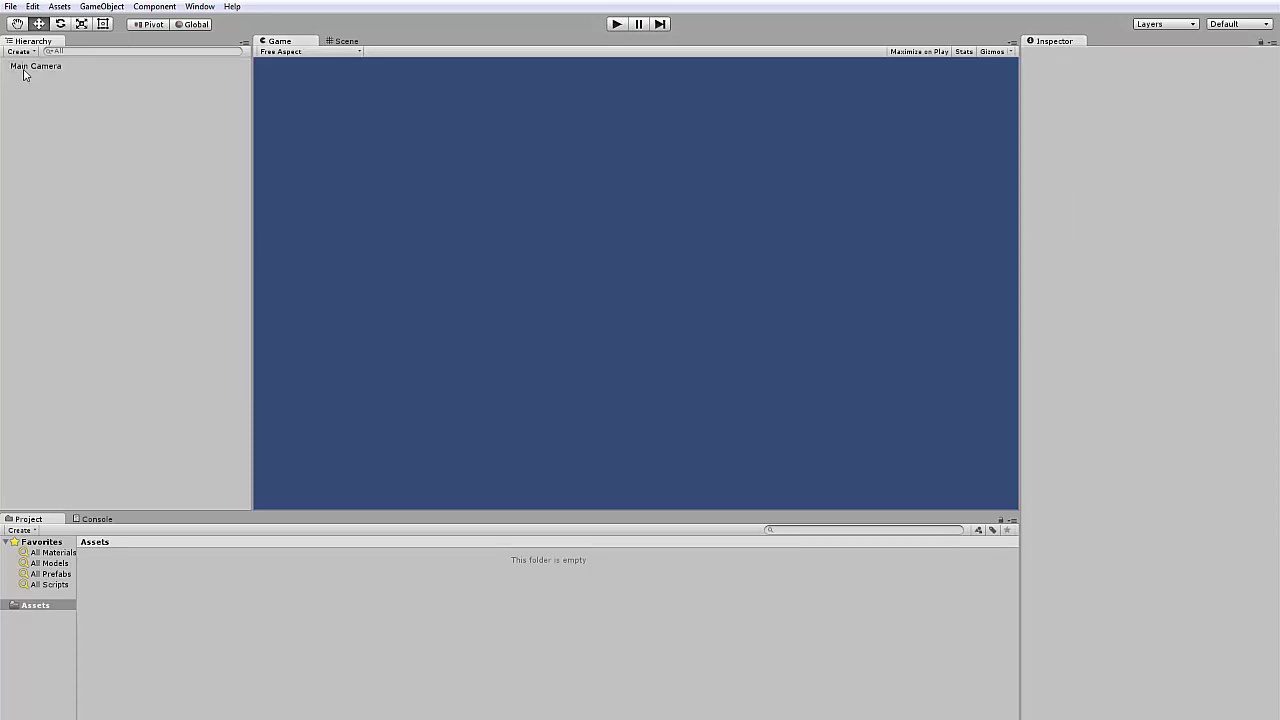
{"action": "left_click", "coordinate": [58, 68]}
{"action": "left_click", "coordinate": [1151, 155]}
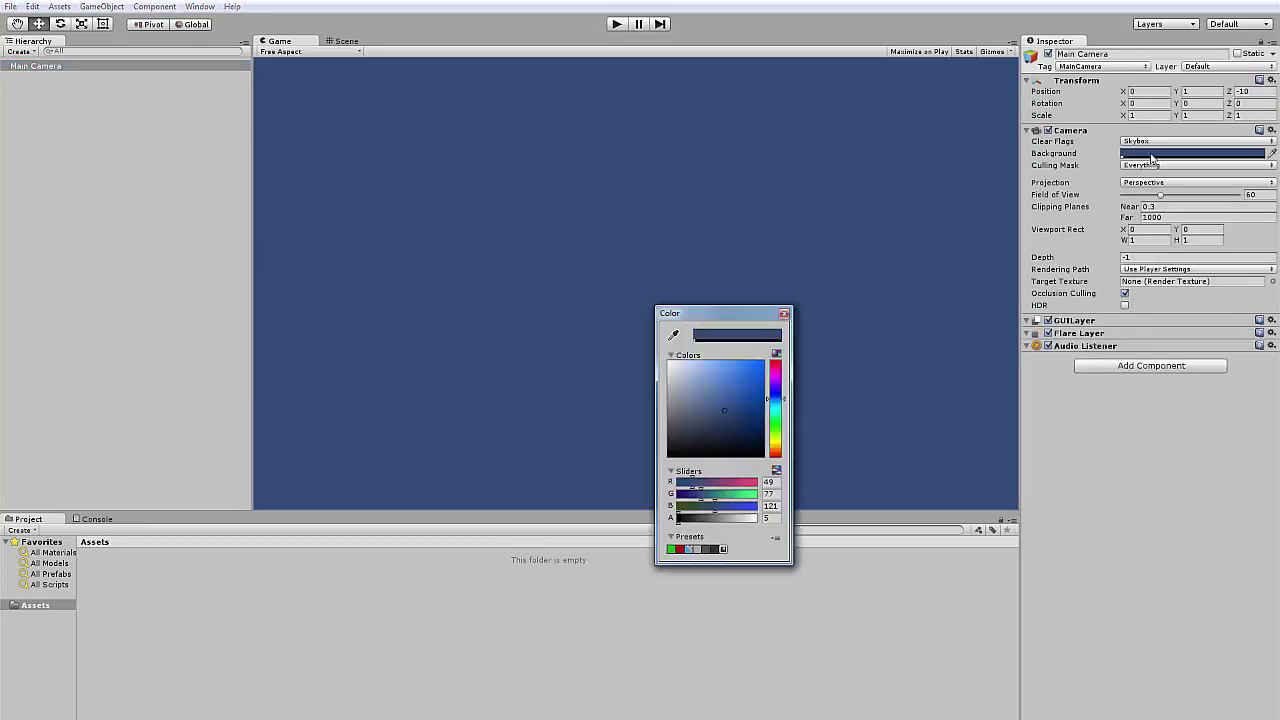
{"action": "left_click_drag", "start_coordinate": [760, 415], "coordinate": [743, 417]}
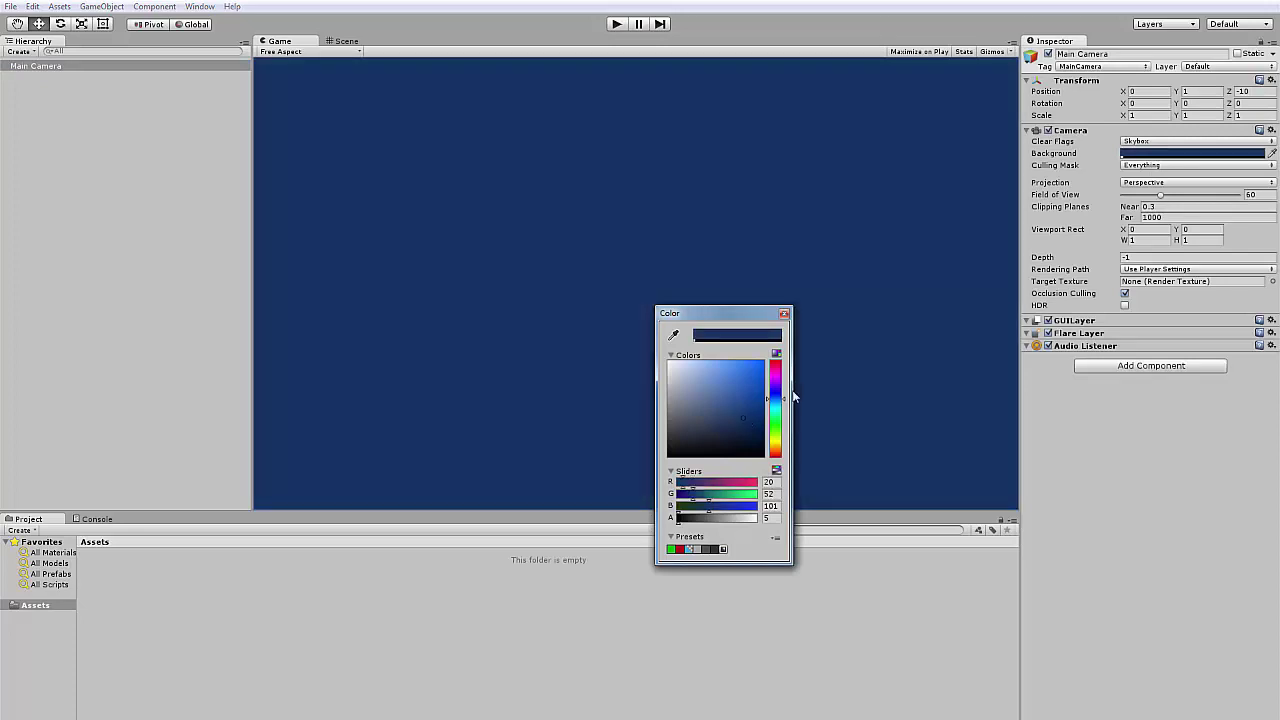
{"action": "left_click", "coordinate": [784, 314]}
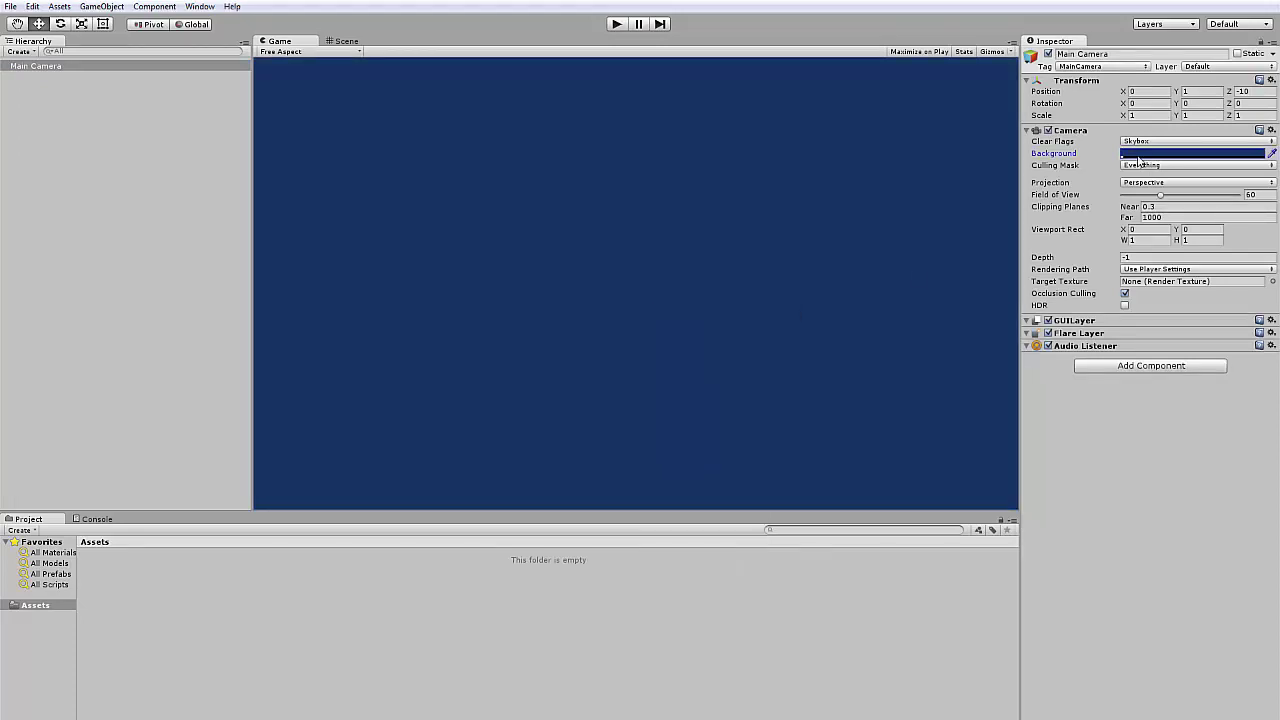
Step: Change the Main Camera's background color to a muted grayish green
{"action": "left_click", "coordinate": [1155, 155]}
{"action": "mouse_move", "coordinate": [756, 380]}
{"action": "left_mouse_down"}
{"action": "mouse_move", "coordinate": [700, 376]}
{"action": "mouse_move", "coordinate": [683, 392]}
{"action": "left_mouse_up"}
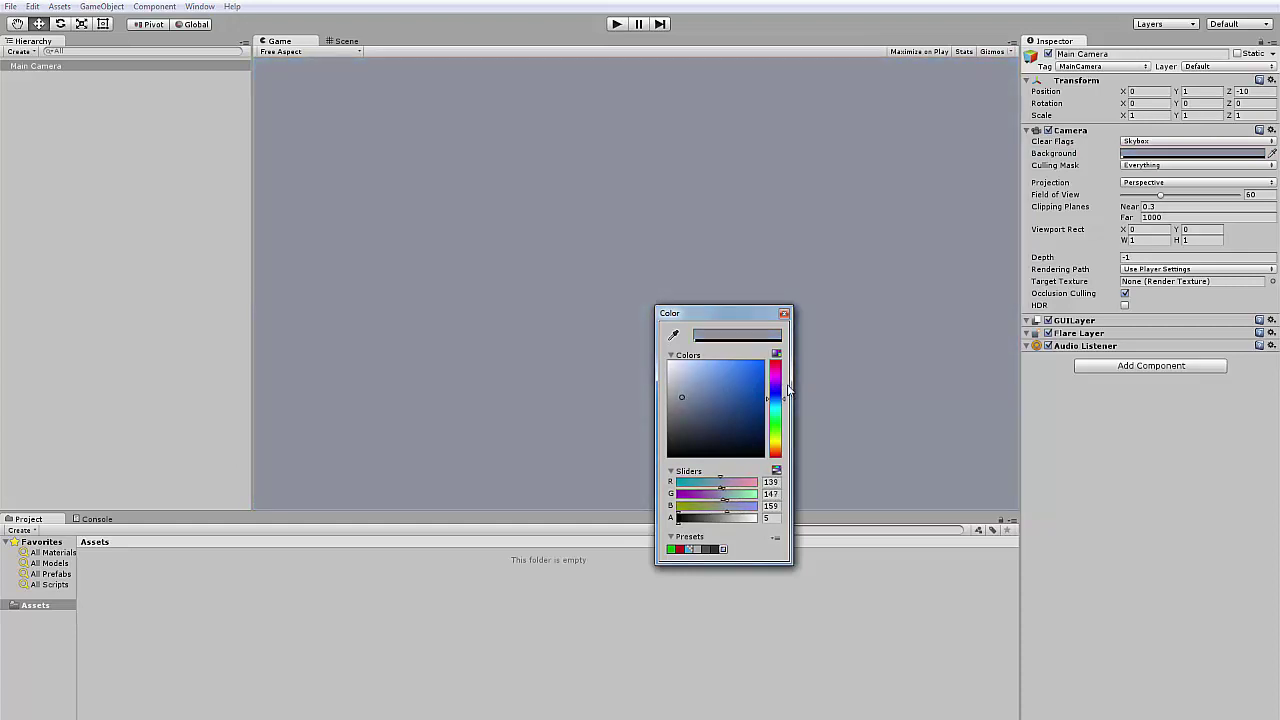
{"action": "left_click_drag", "start_coordinate": [779, 414], "coordinate": [777, 424]}
{"action": "left_click", "coordinate": [784, 314]}
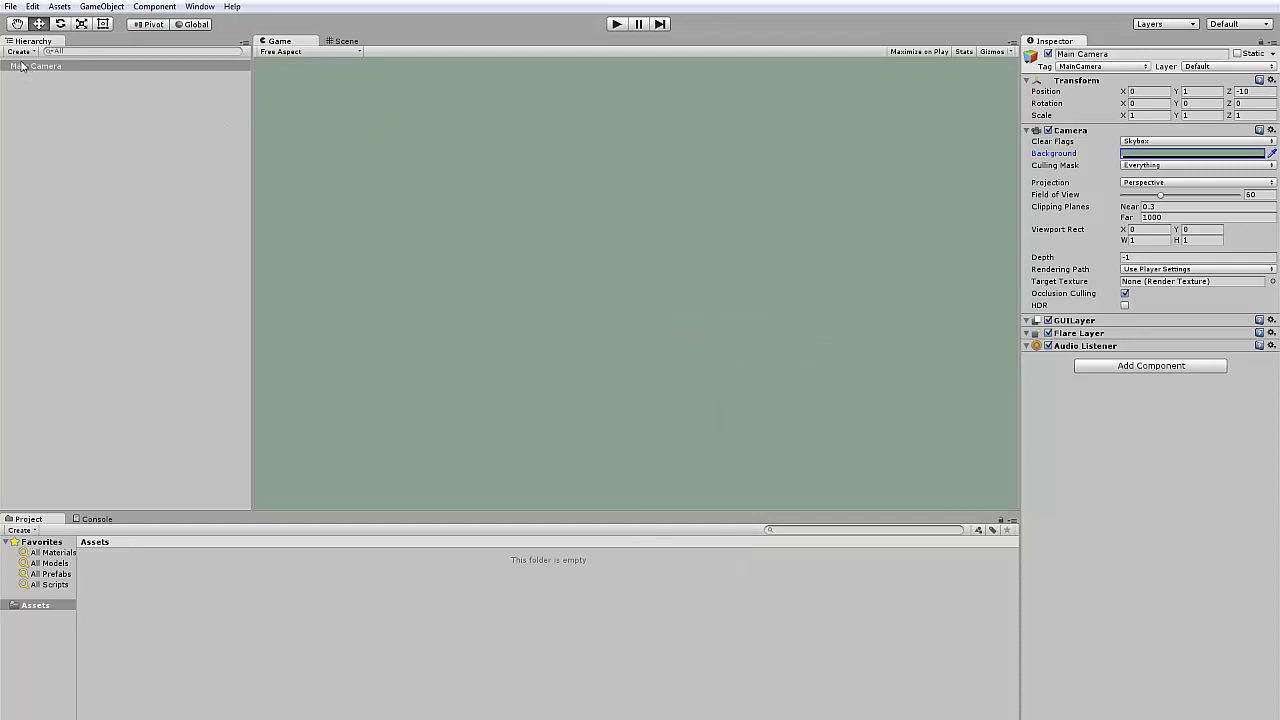
Step: Select the Main Camera and compare its preview in the Scene view with the Game view
{"action": "left_click", "coordinate": [49, 163]}
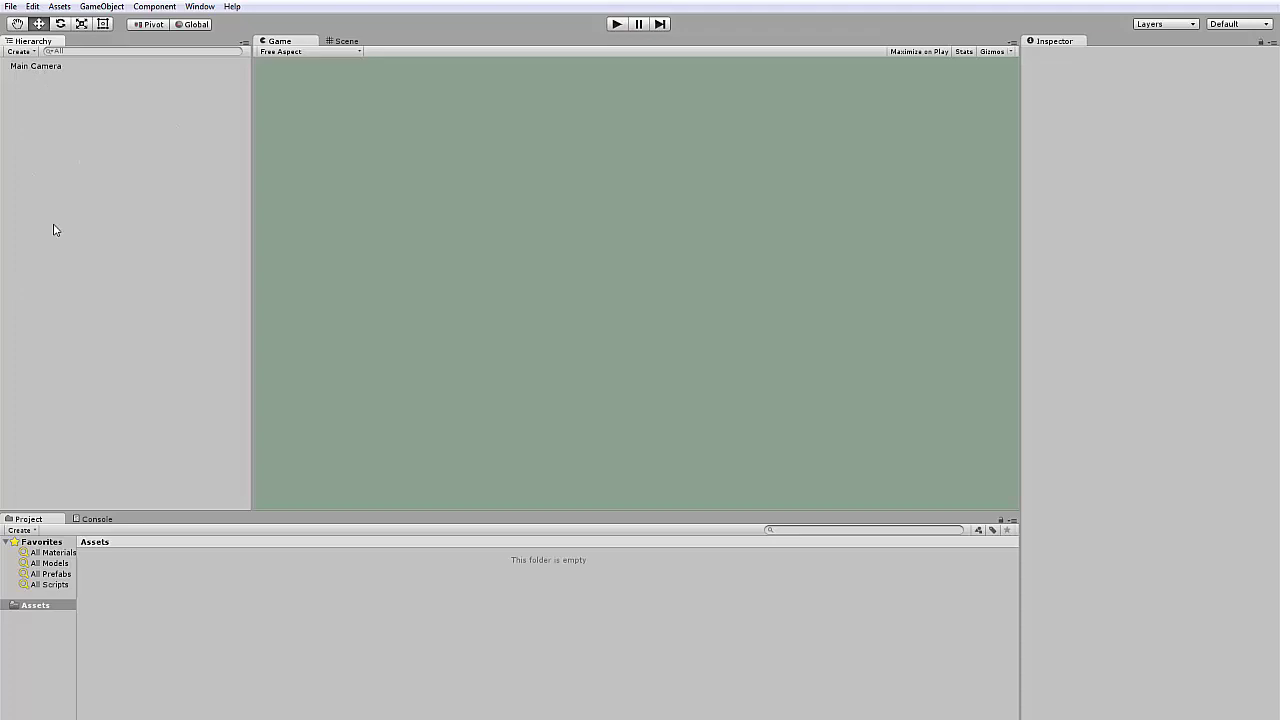
{"action": "left_click", "coordinate": [347, 42]}
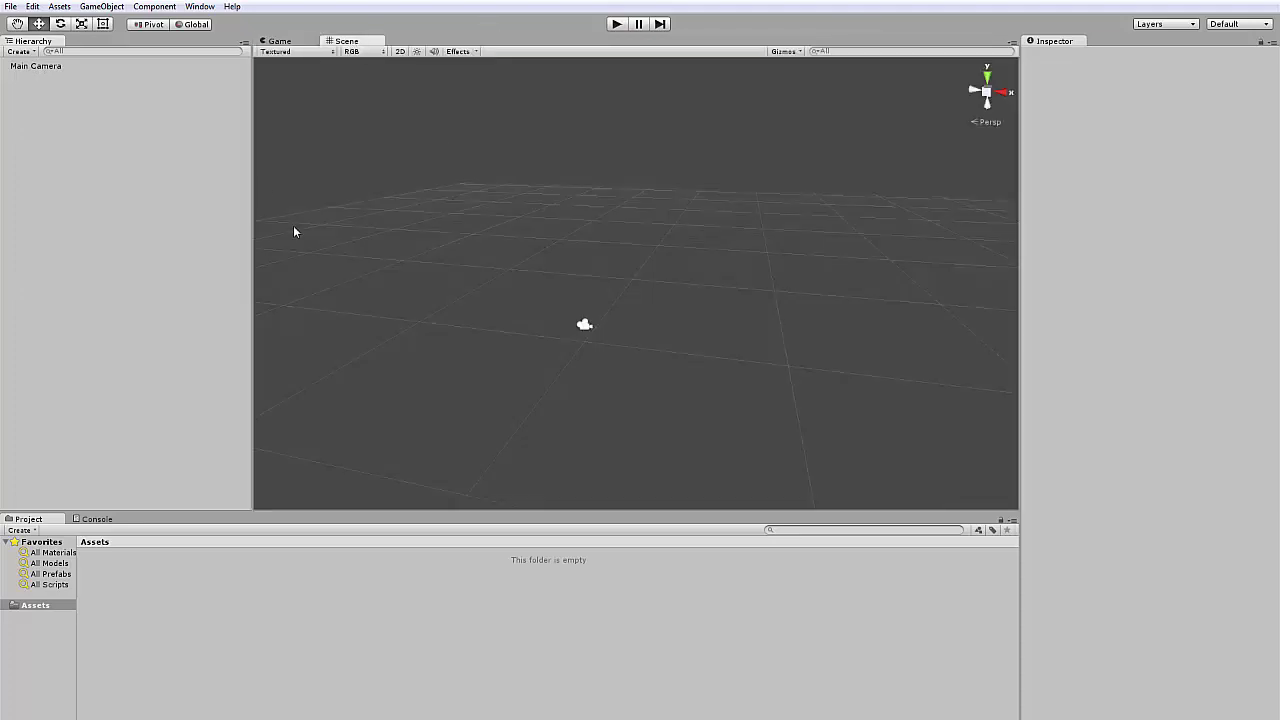
{"action": "double_click", "coordinate": [40, 67]}
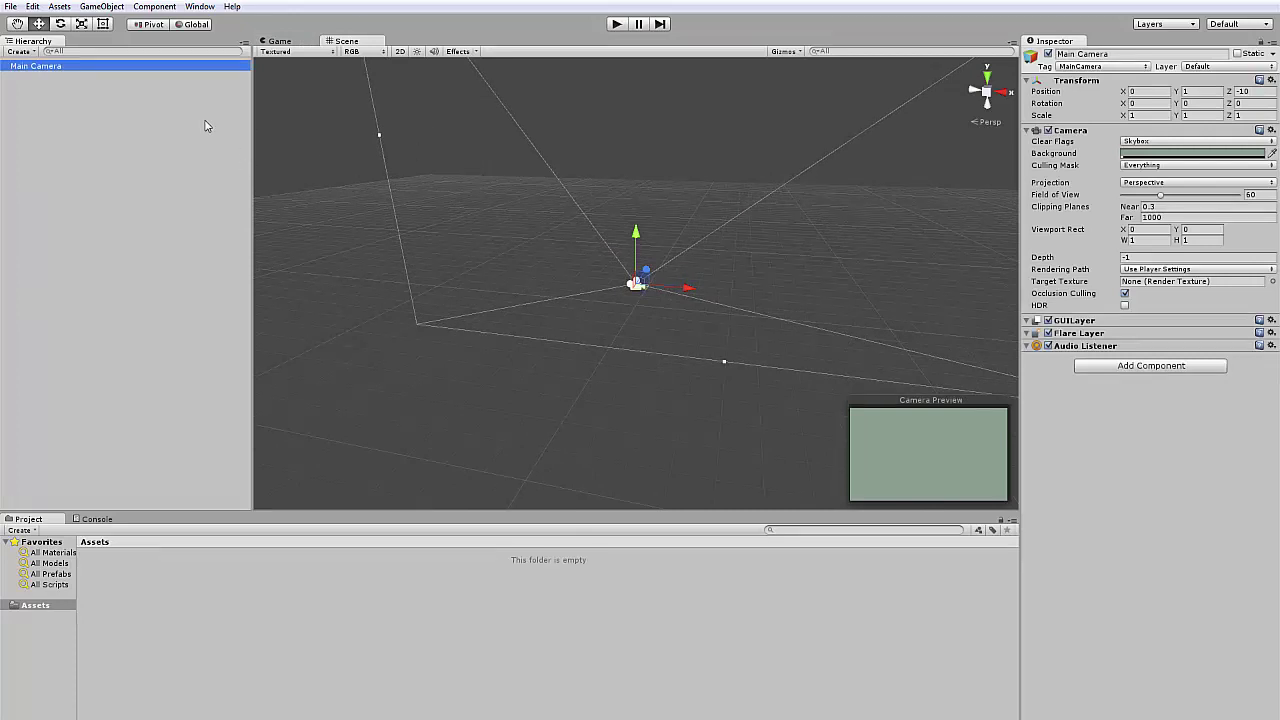
{"action": "left_click", "coordinate": [280, 42]}
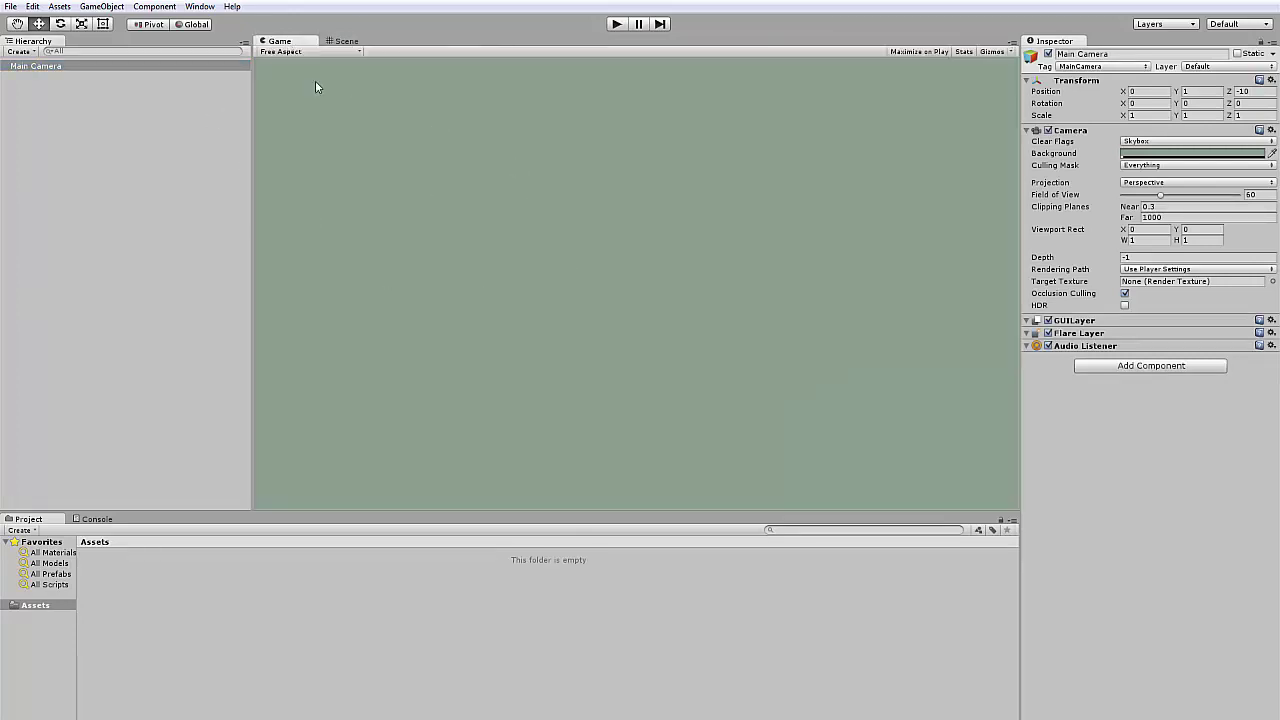
{"action": "left_click", "coordinate": [344, 42]}
Step: Move the Main Camera down along its Y axis in the Scene view to a Y position of about 0.53
{"action": "left_click_drag", "start_coordinate": [731, 298], "coordinate": [660, 272], "text": "alt"}
{"action": "left_click", "coordinate": [594, 284]}
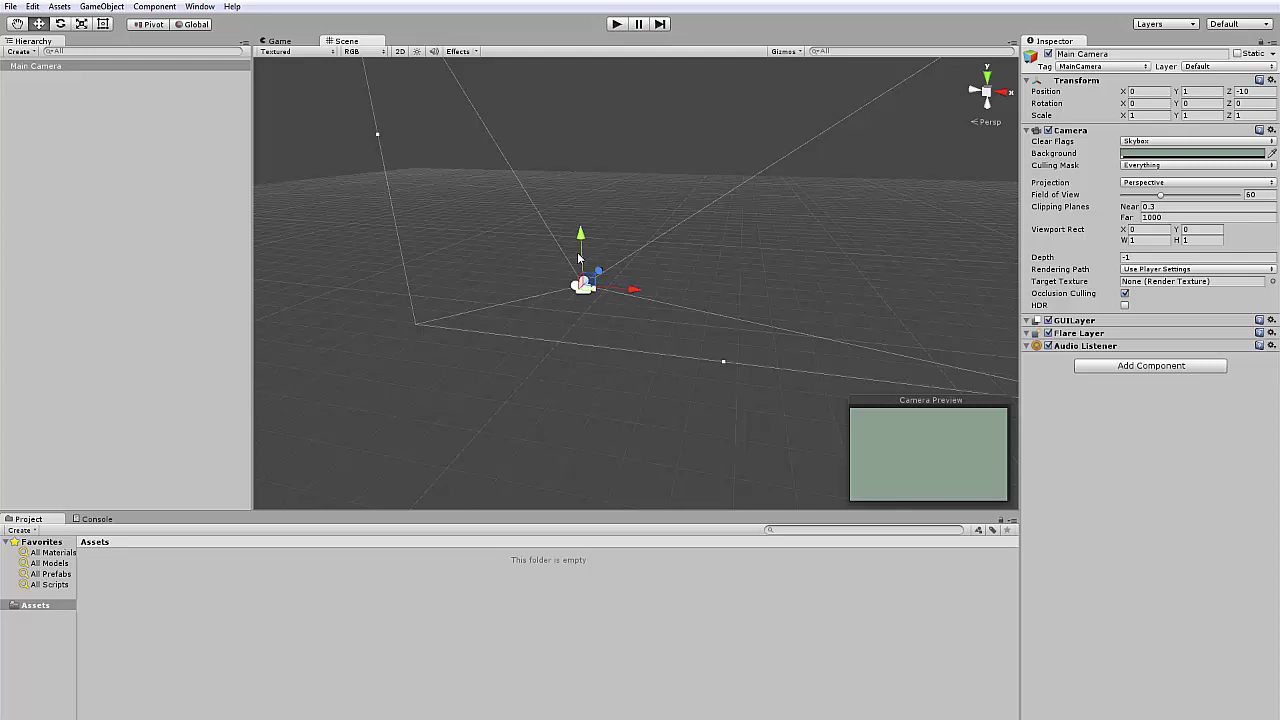
{"action": "left_click_drag", "start_coordinate": [580, 240], "coordinate": [577, 257]}
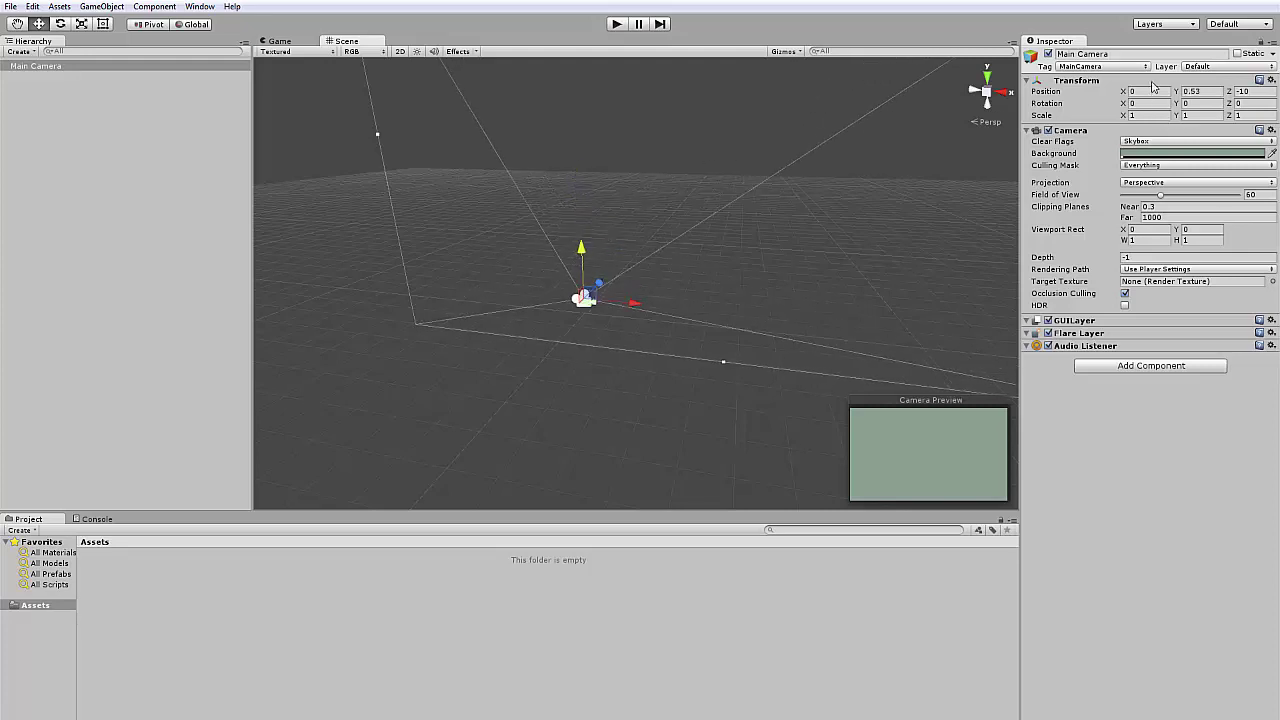
{"action": "left_click", "coordinate": [1200, 92]}
Step: Look over the Main Camera's Camera component and its background color setting without changing anything
{"action": "left_click", "coordinate": [1046, 135]}
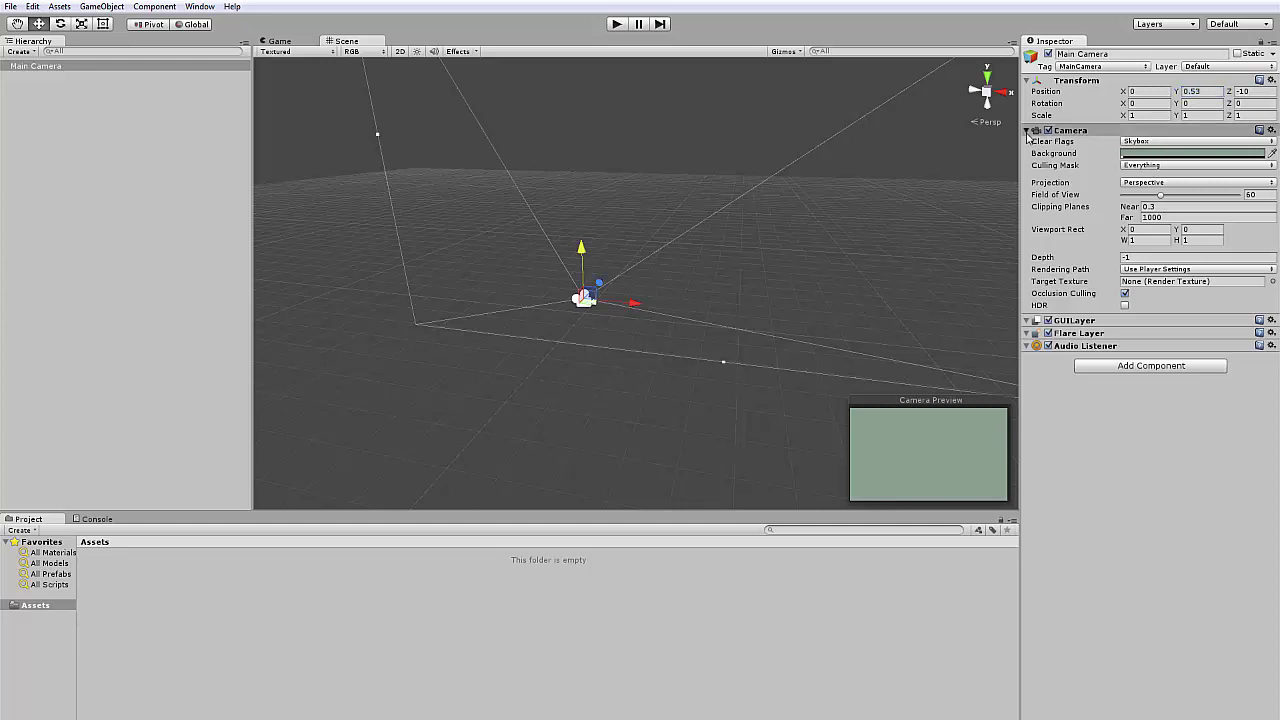
{"action": "left_click", "coordinate": [1046, 135]}
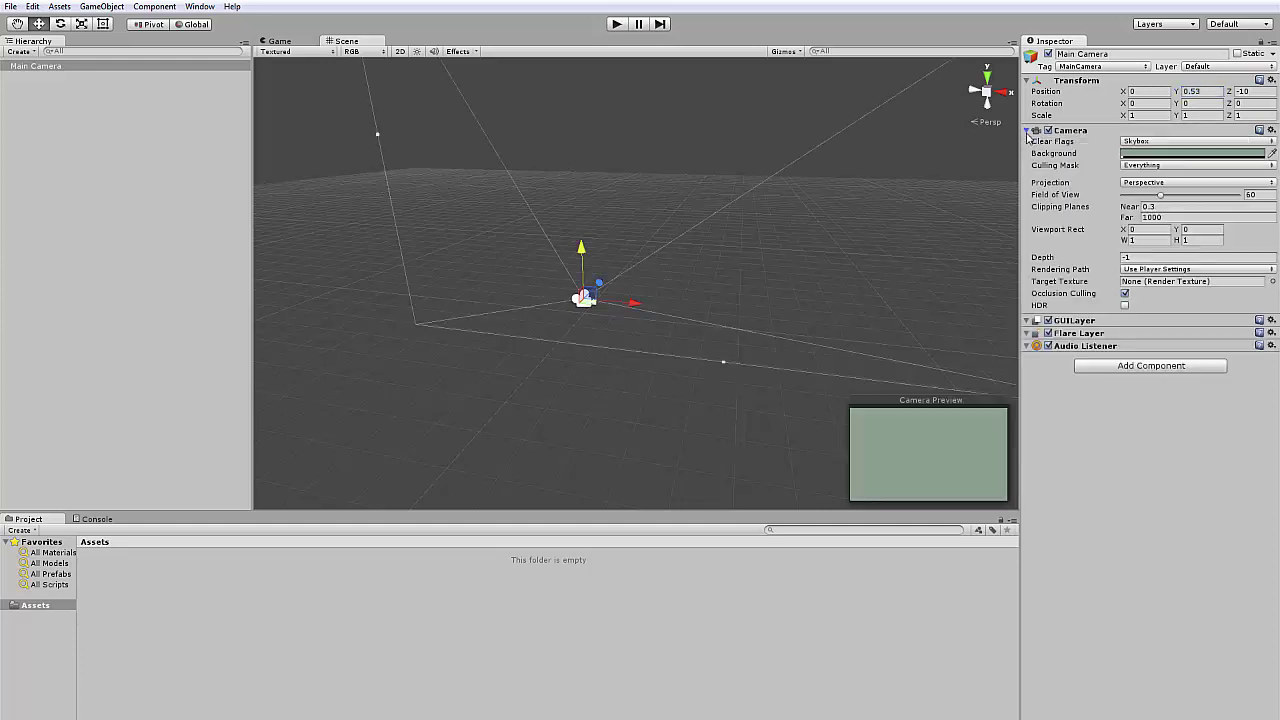
{"action": "left_click", "coordinate": [1156, 154]}
{"action": "left_click", "coordinate": [785, 314]}
Step: Dock the Scene view in its own pane to the right of the Game view
{"action": "left_click_drag", "start_coordinate": [340, 41], "coordinate": [822, 86]}
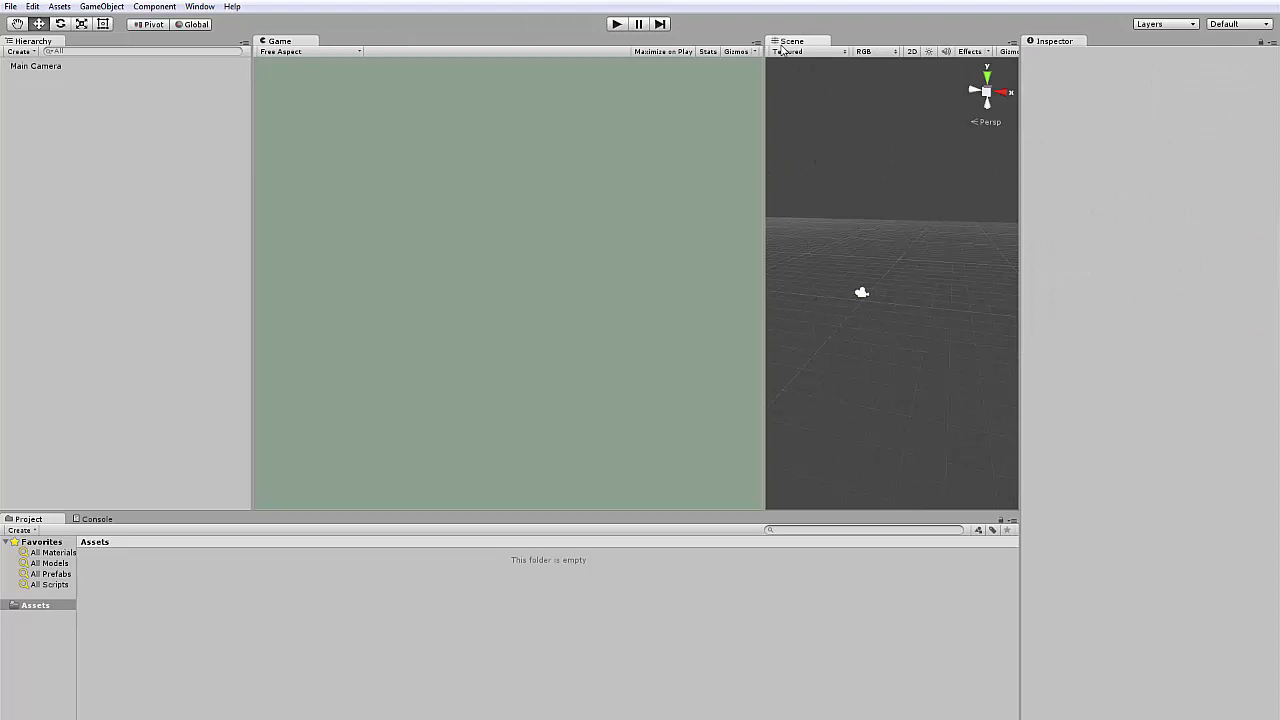
Step: Add a 3D cube to the scene
{"action": "left_click", "coordinate": [86, 5]}
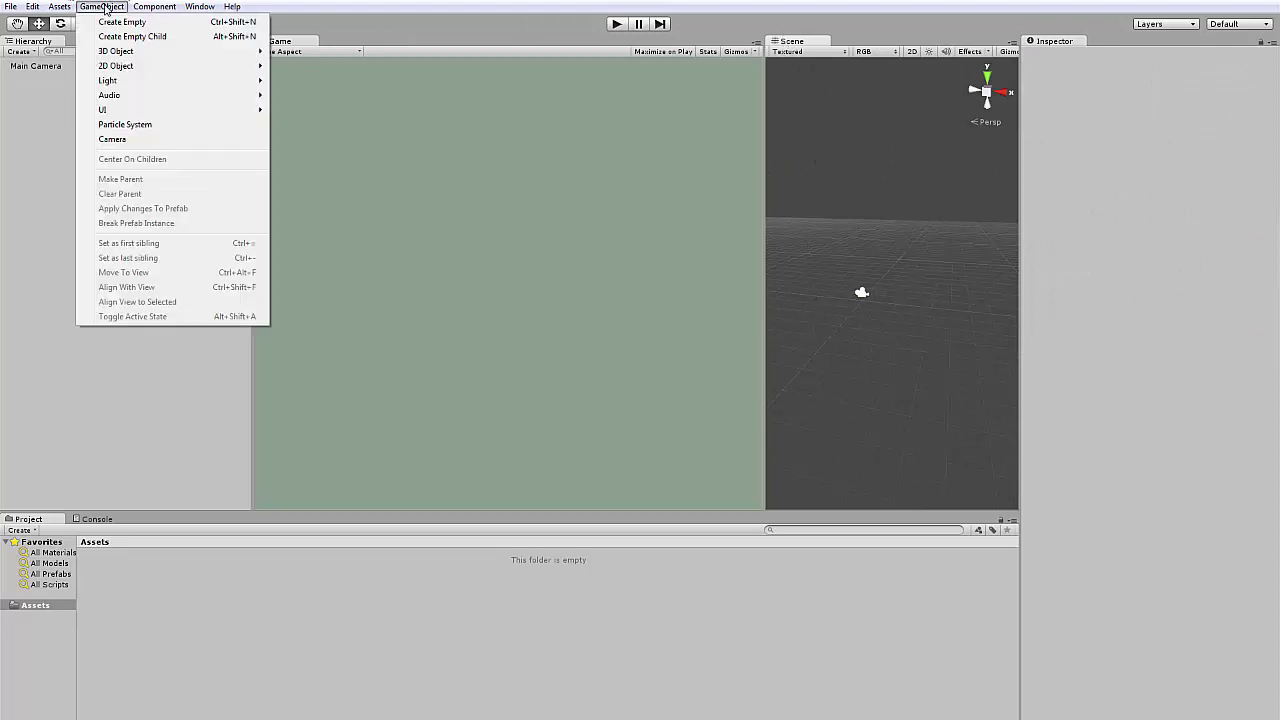
{"action": "mouse_move", "coordinate": [149, 51]}
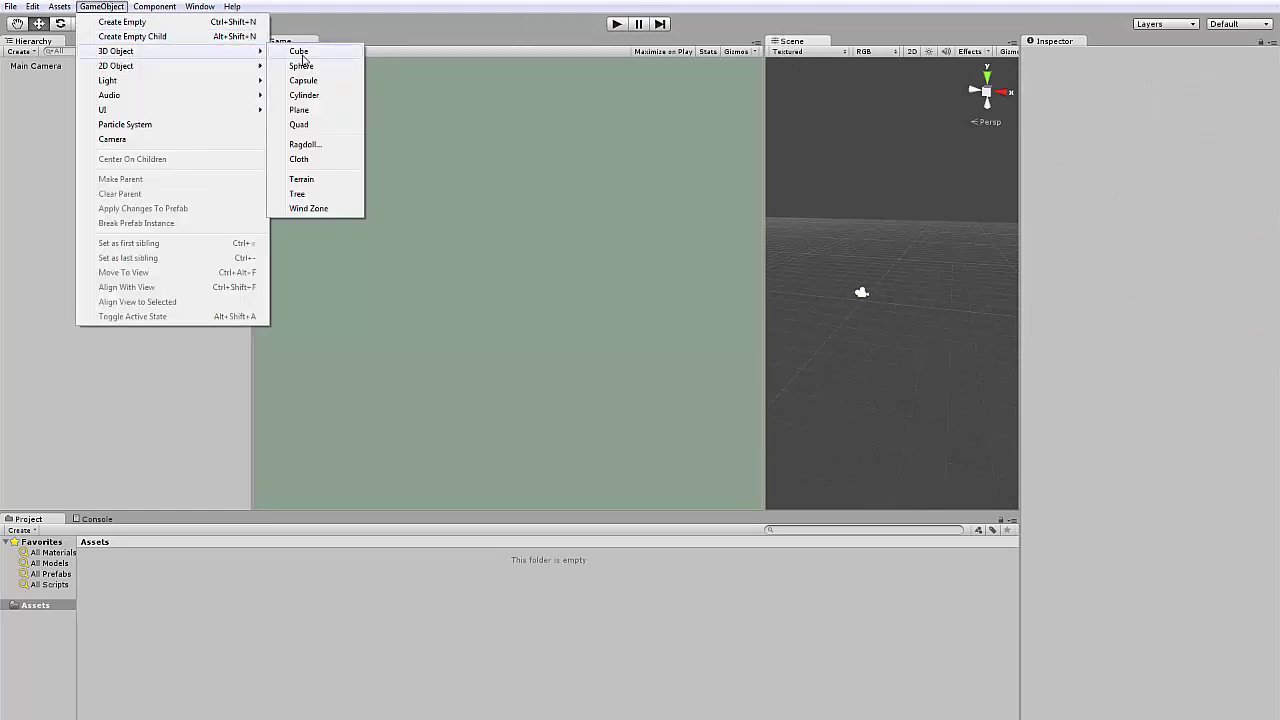
{"action": "left_click", "coordinate": [299, 51]}
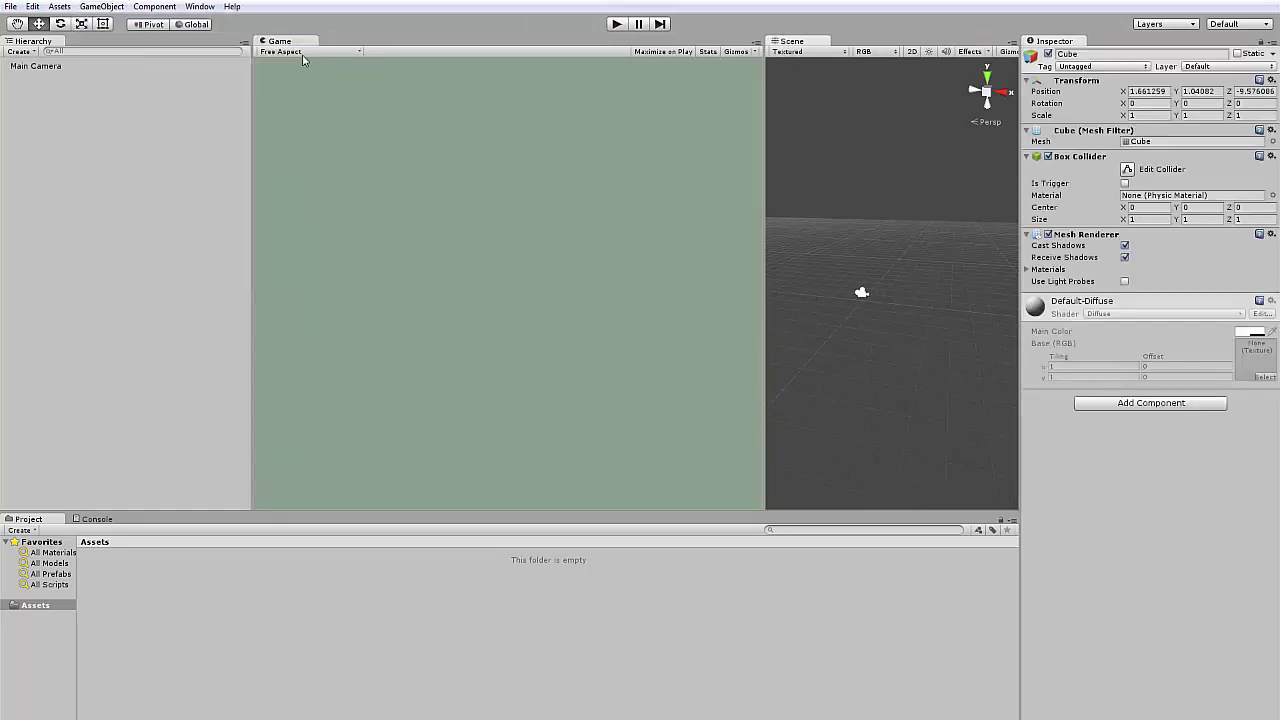
Step: Add a second 3D cube to the scene
{"action": "left_click", "coordinate": [110, 7]}
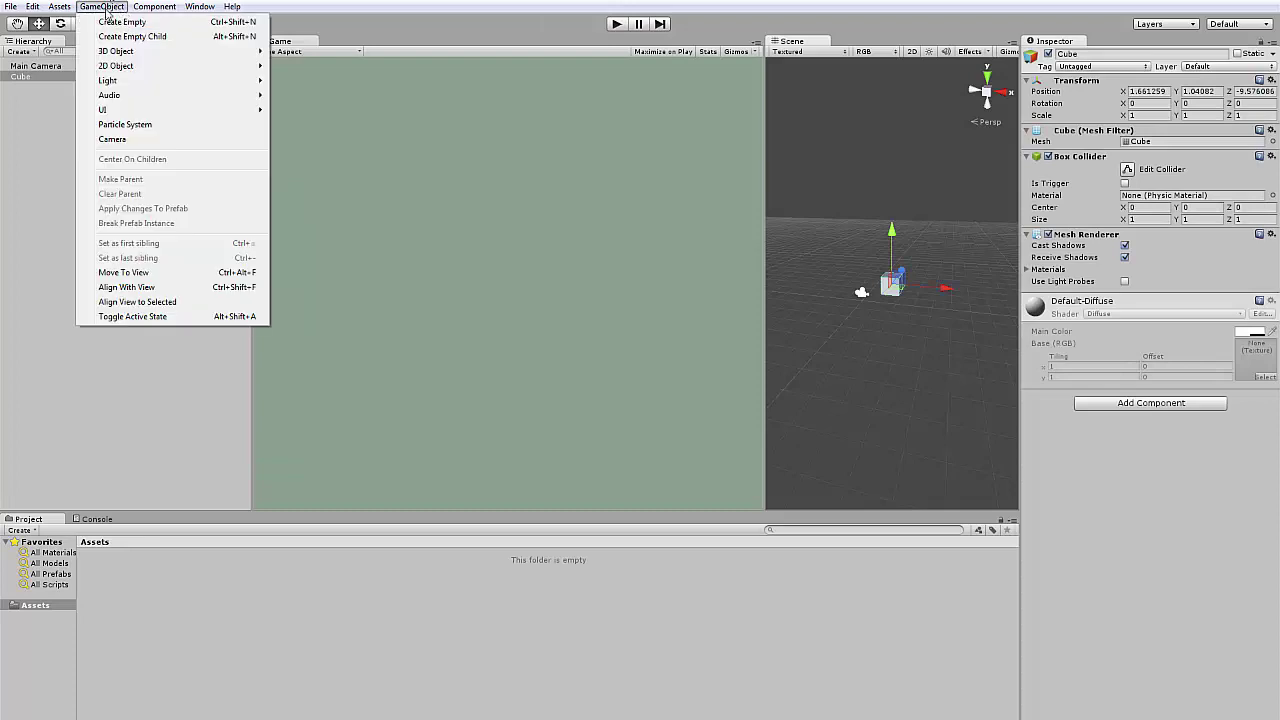
{"action": "mouse_move", "coordinate": [138, 54]}
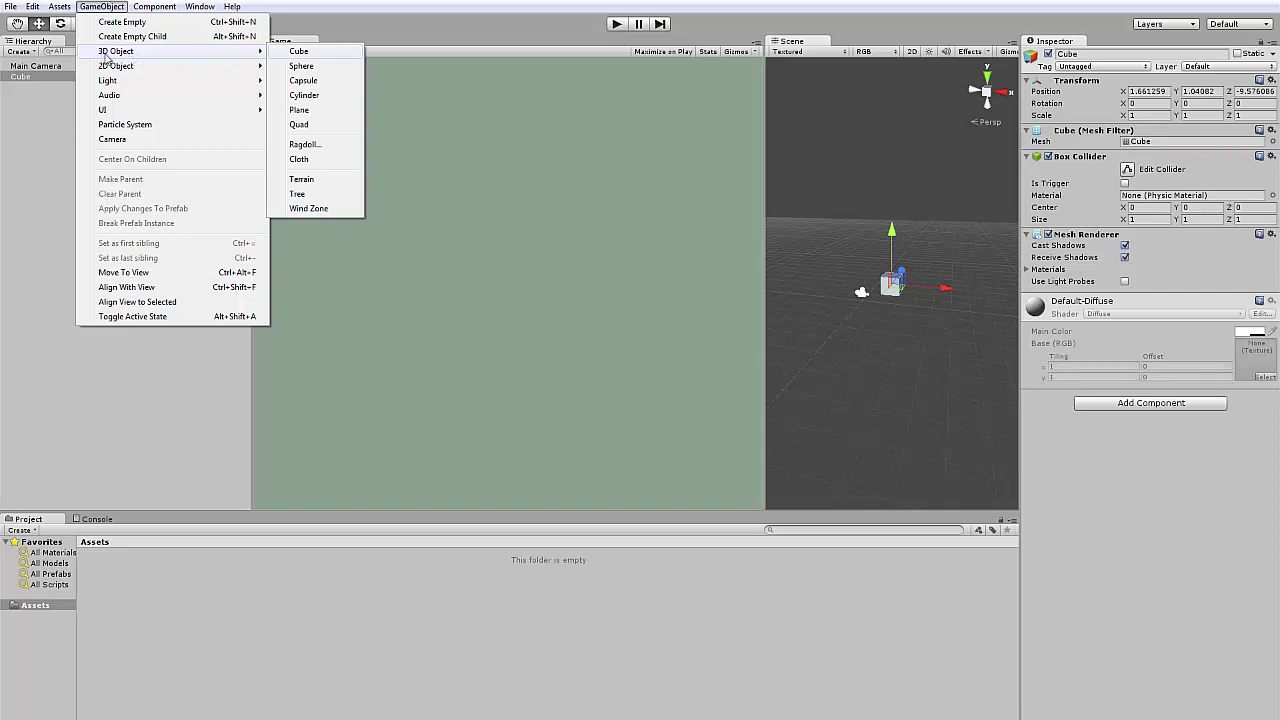
{"action": "left_click", "coordinate": [309, 53]}
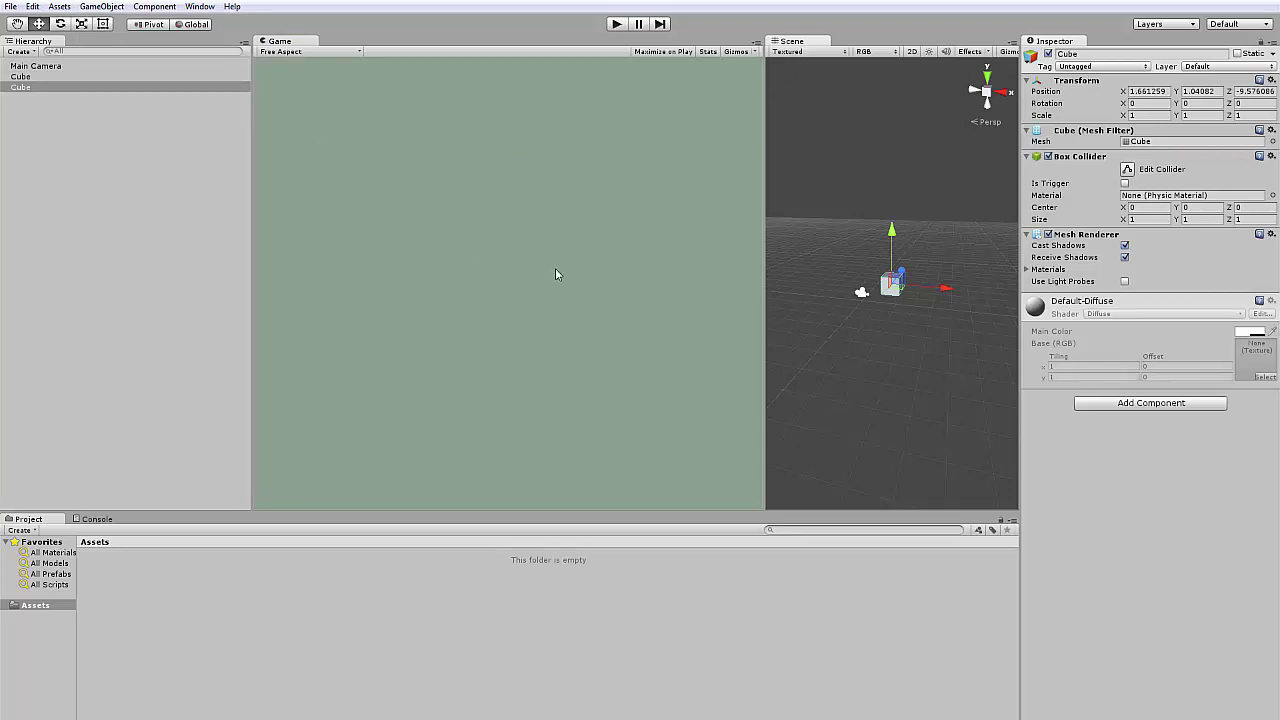
Step: Move the Main Camera up and back in the Scene view to about Y 3.15 and Z -21.3, bringing the cube into its view
{"action": "scroll", "coordinate": [925, 299], "scroll_direction": "up", "scroll_amount": 3}
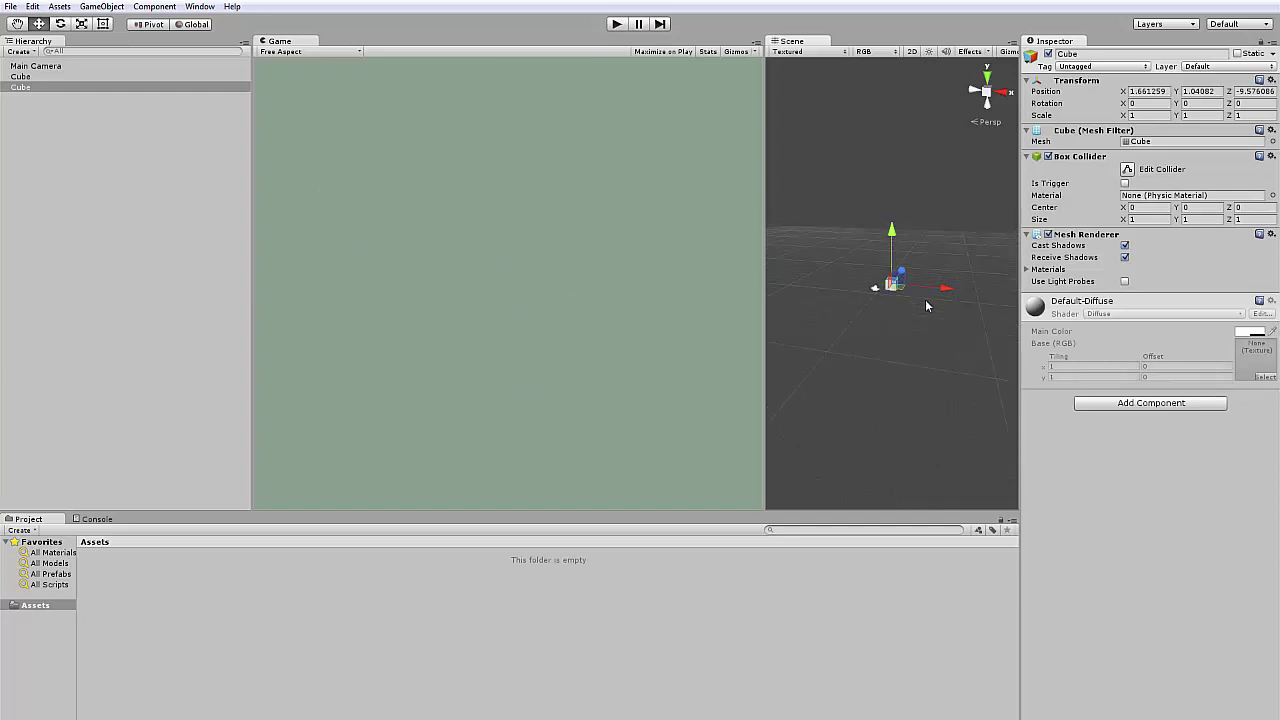
{"action": "scroll", "coordinate": [920, 298], "scroll_direction": "up", "scroll_amount": 1}
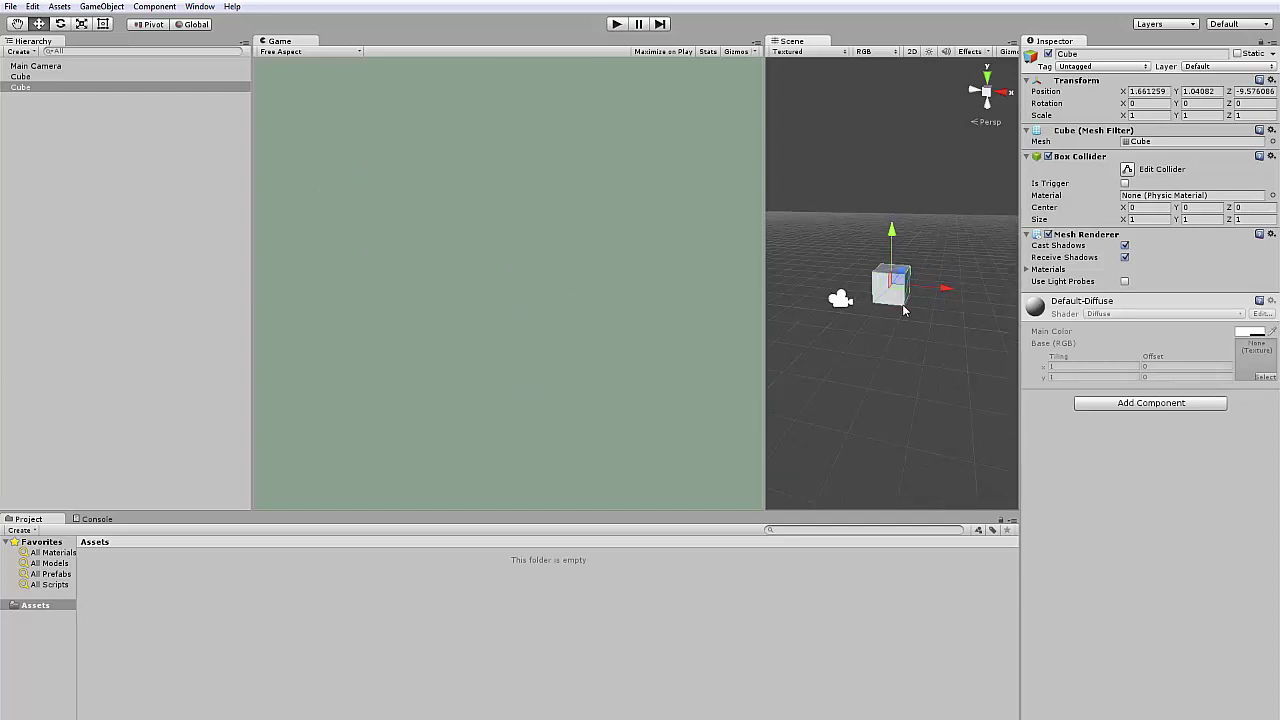
{"action": "left_click", "coordinate": [843, 300]}
{"action": "scroll", "coordinate": [966, 280], "scroll_direction": "down", "scroll_amount": 5}
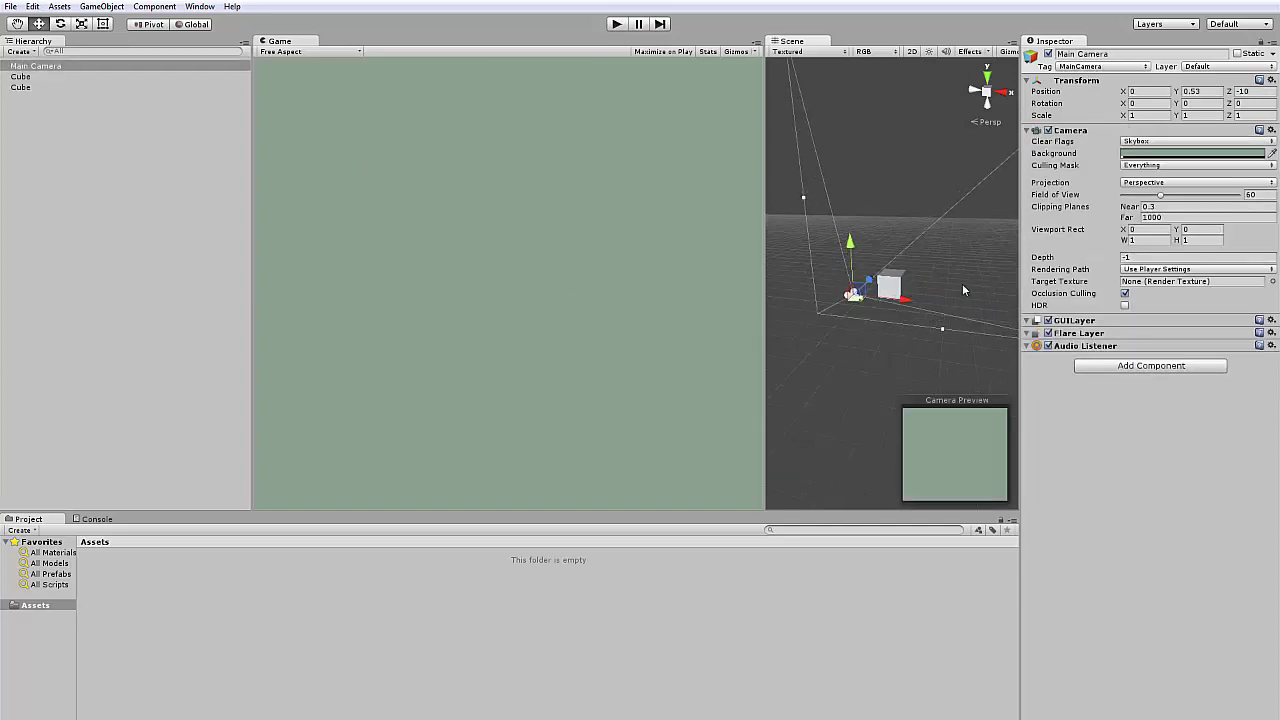
{"action": "left_click_drag", "start_coordinate": [954, 268], "coordinate": [759, 353], "text": "alt"}
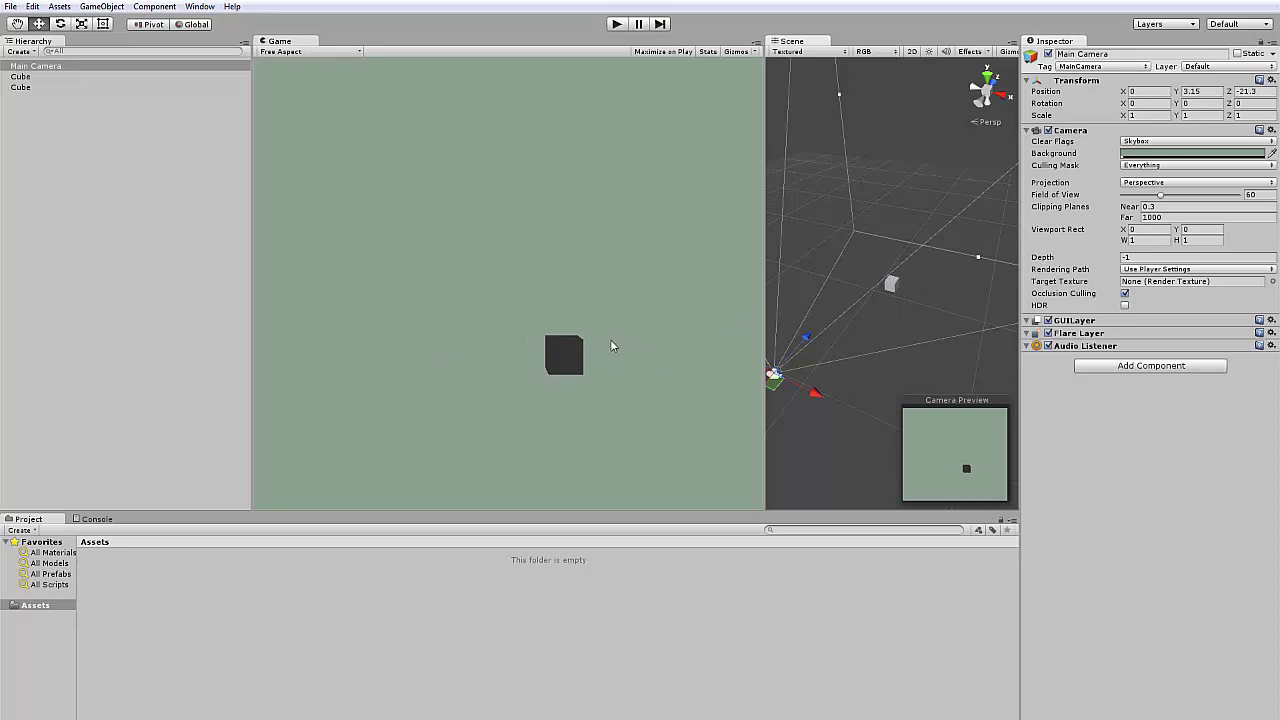
Step: Delete the second cube from the scene, keeping only the first one
{"action": "left_click", "coordinate": [30, 77]}
{"action": "left_click", "coordinate": [34, 87]}
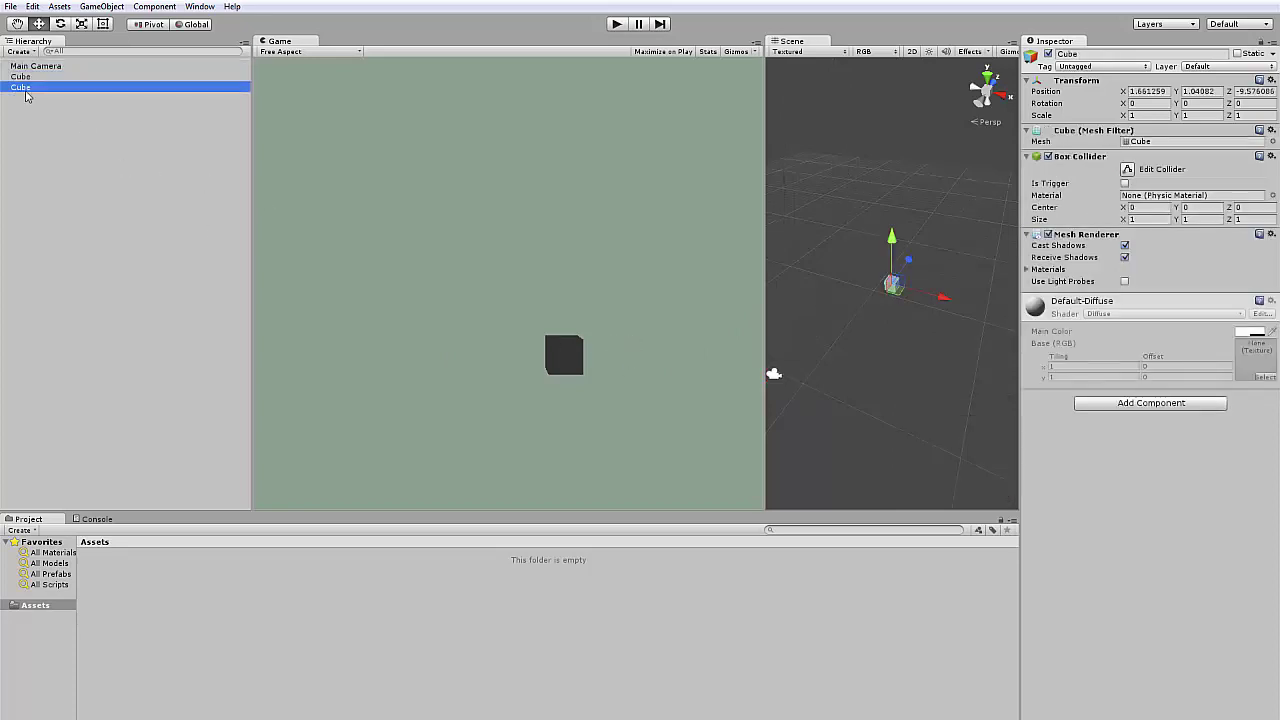
{"action": "left_click", "coordinate": [40, 93]}
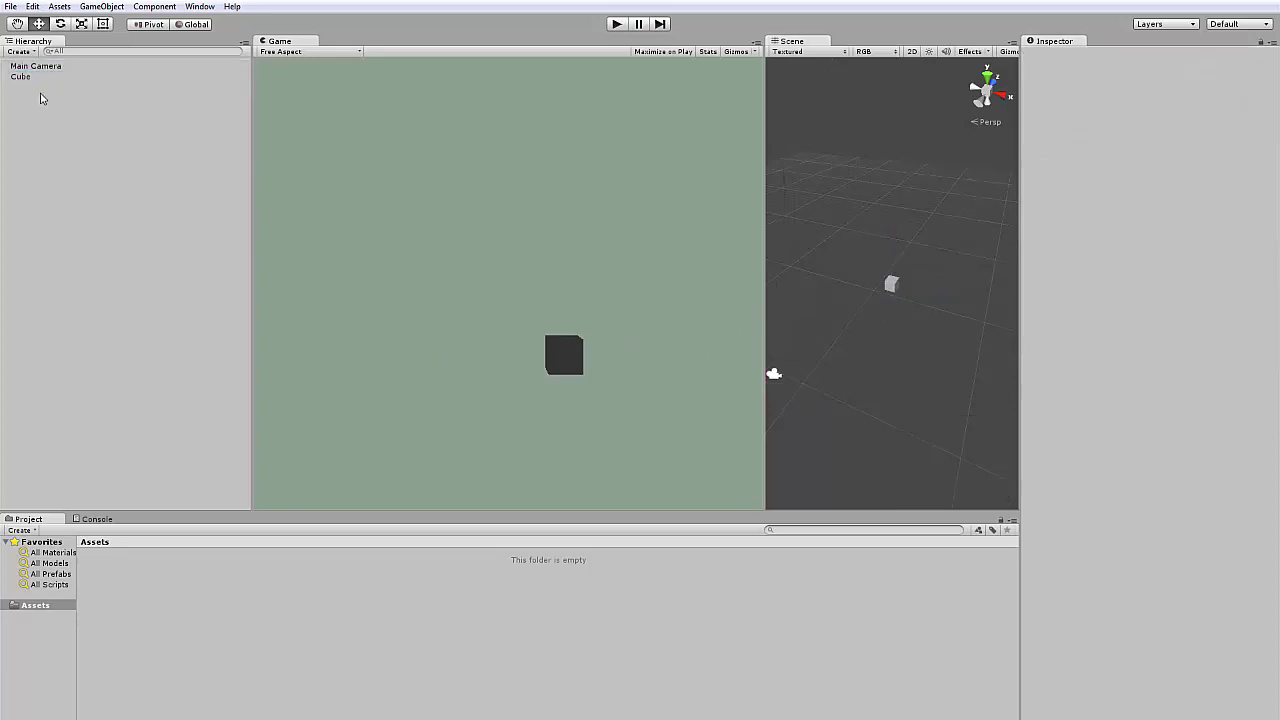
Step: Move the remaining cube in the Scene view to a position of about X 1.36, Y -0.75, Z -9.18
{"action": "left_click", "coordinate": [45, 78]}
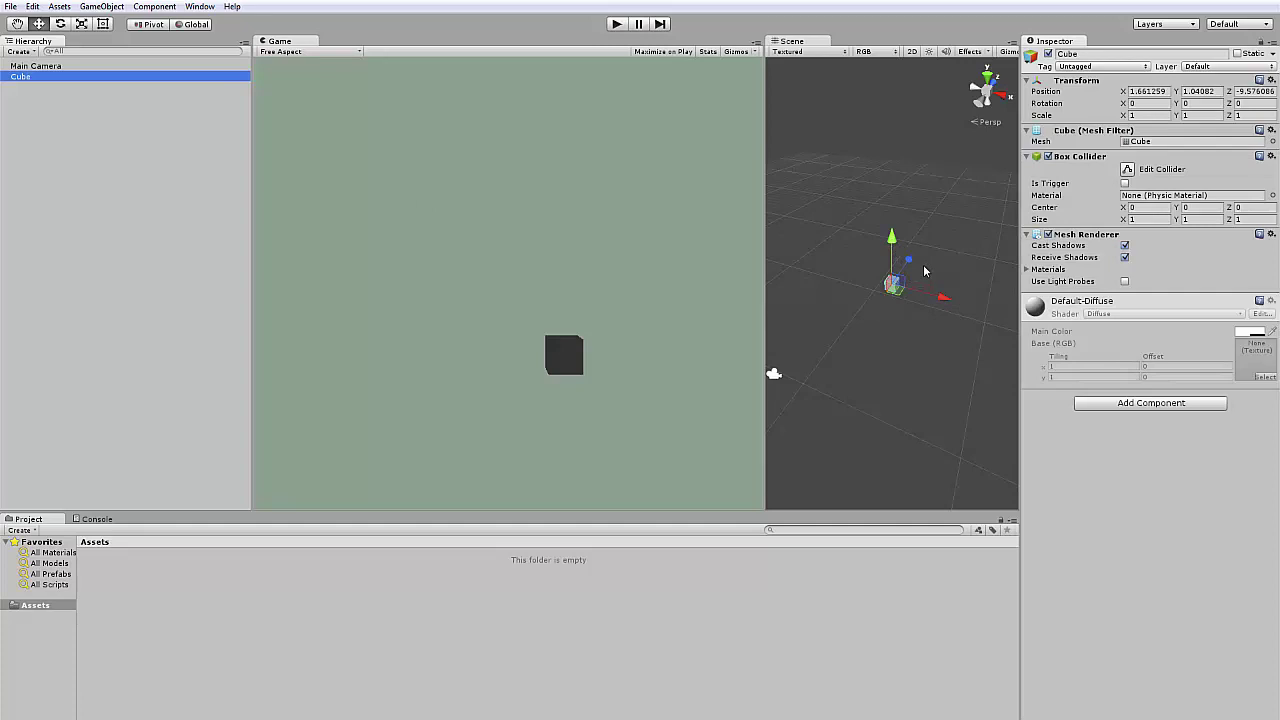
{"action": "middle_click_drag", "start_coordinate": [893, 253], "coordinate": [867, 300]}
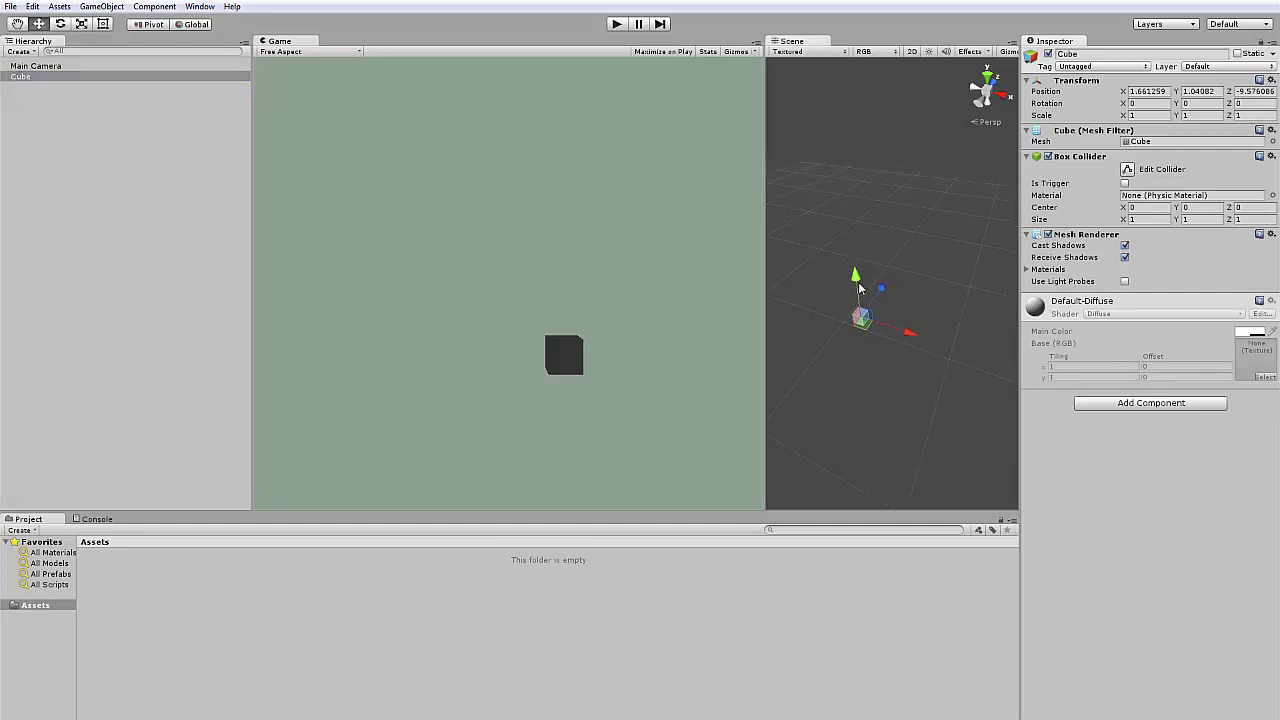
{"action": "mouse_move", "coordinate": [858, 288]}
{"action": "left_mouse_down"}
{"action": "mouse_move", "coordinate": [858, 256]}
{"action": "mouse_move", "coordinate": [858, 299]}
{"action": "left_mouse_up"}
{"action": "left_click_drag", "start_coordinate": [907, 344], "coordinate": [868, 324]}
{"action": "middle_click_drag", "start_coordinate": [868, 324], "coordinate": [898, 318]}
{"action": "scroll", "coordinate": [918, 332], "scroll_direction": "up", "scroll_amount": 1}
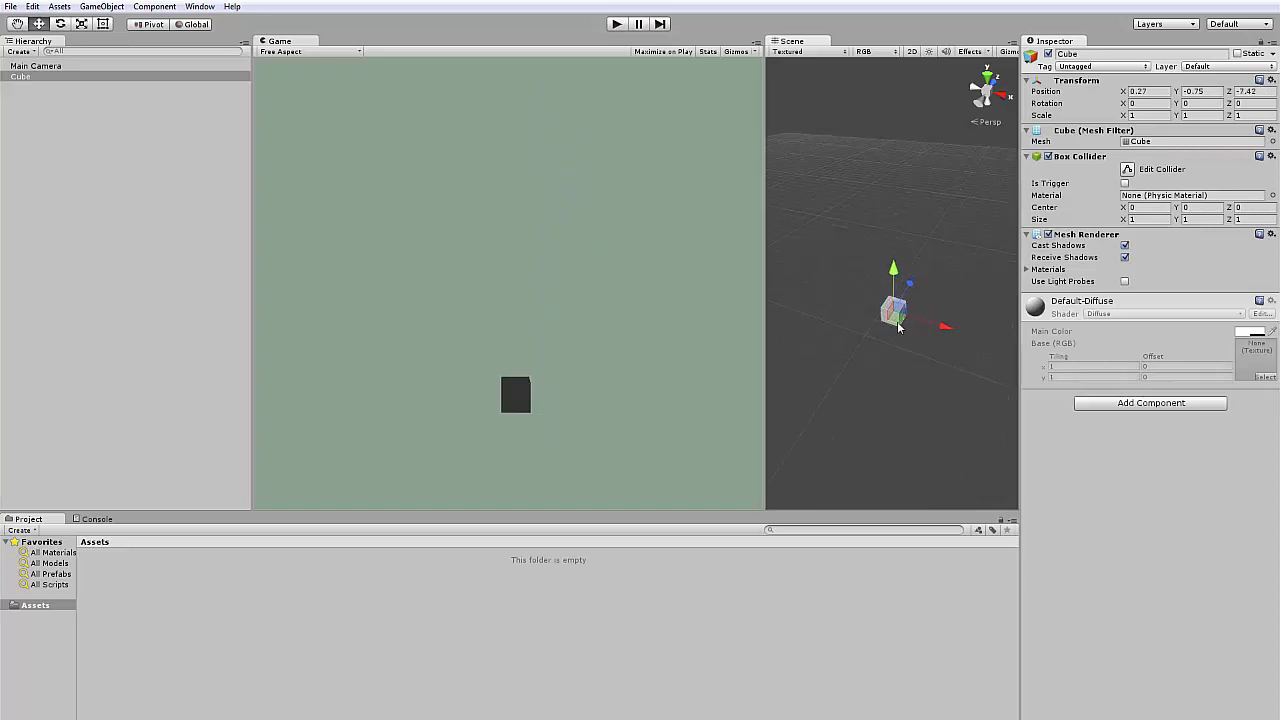
{"action": "mouse_move", "coordinate": [898, 320]}
{"action": "left_mouse_down"}
{"action": "mouse_move", "coordinate": [948, 324]}
{"action": "mouse_move", "coordinate": [862, 413]}
{"action": "mouse_move", "coordinate": [820, 312]}
{"action": "mouse_move", "coordinate": [914, 320]}
{"action": "mouse_move", "coordinate": [852, 298]}
{"action": "mouse_move", "coordinate": [903, 355]}
{"action": "mouse_move", "coordinate": [898, 341]}
{"action": "left_mouse_up"}
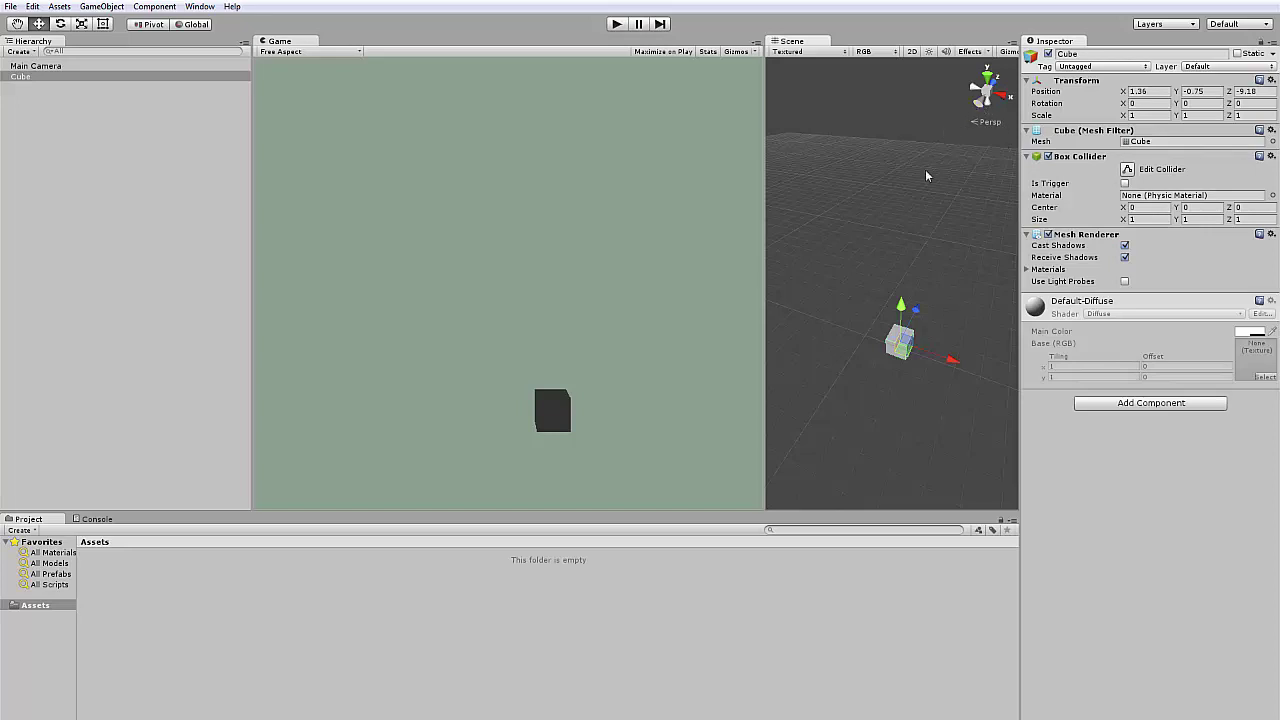
Step: Look at the cube from the bottom, back and top axis views of the Scene view, finishing on the back view
{"action": "left_click", "coordinate": [981, 100]}
{"action": "left_click", "coordinate": [976, 95]}
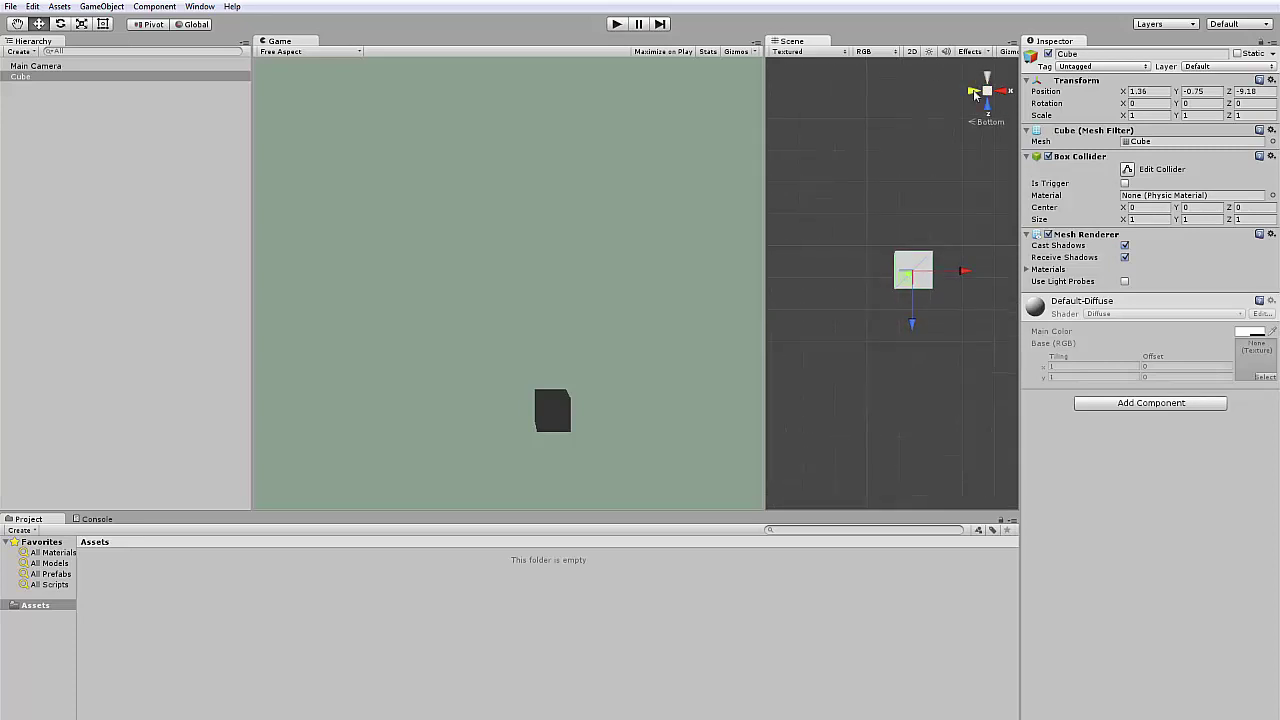
{"action": "left_click", "coordinate": [975, 94]}
{"action": "left_click", "coordinate": [995, 92]}
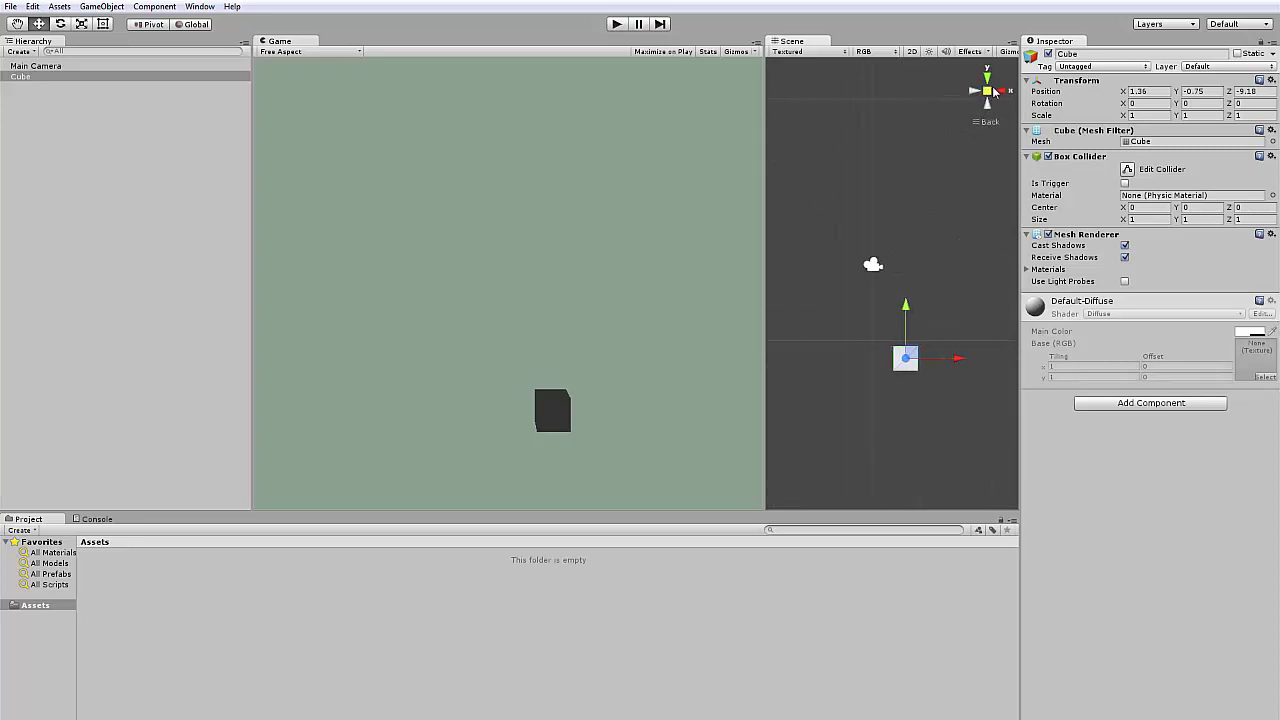
{"action": "left_click", "coordinate": [987, 78]}
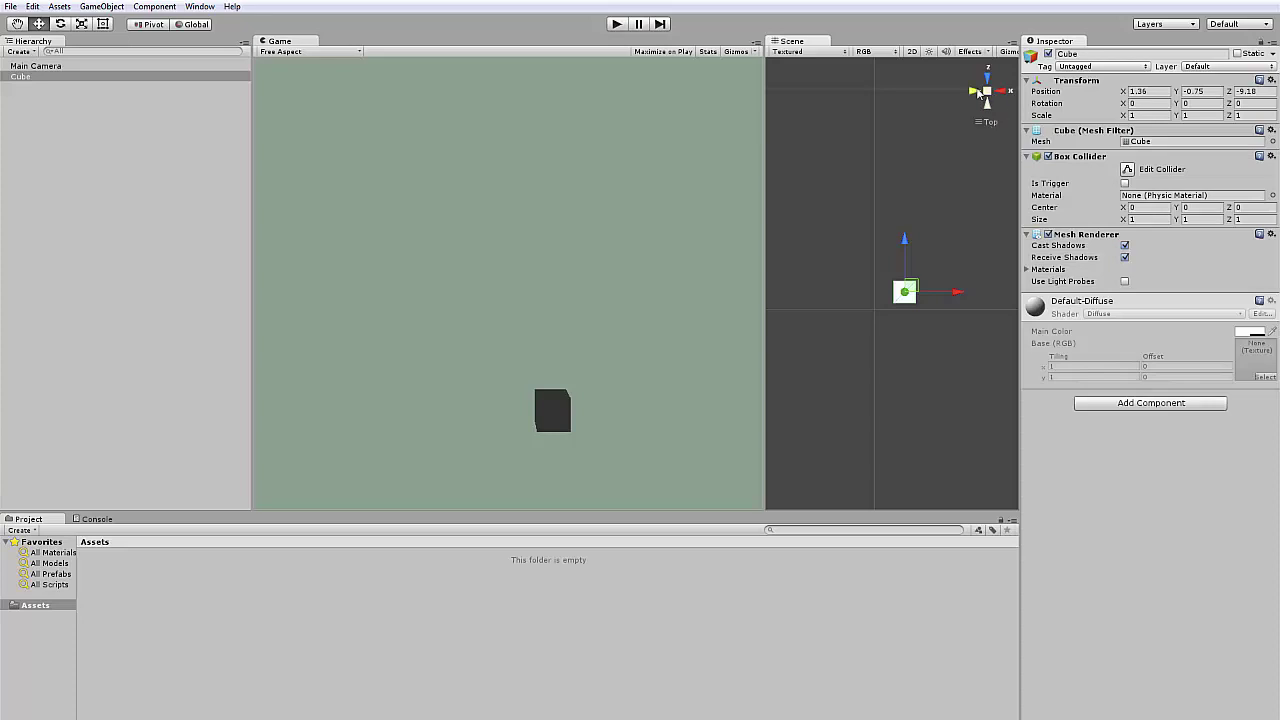
{"action": "left_click", "coordinate": [1000, 91]}
{"action": "left_click", "coordinate": [1000, 91]}
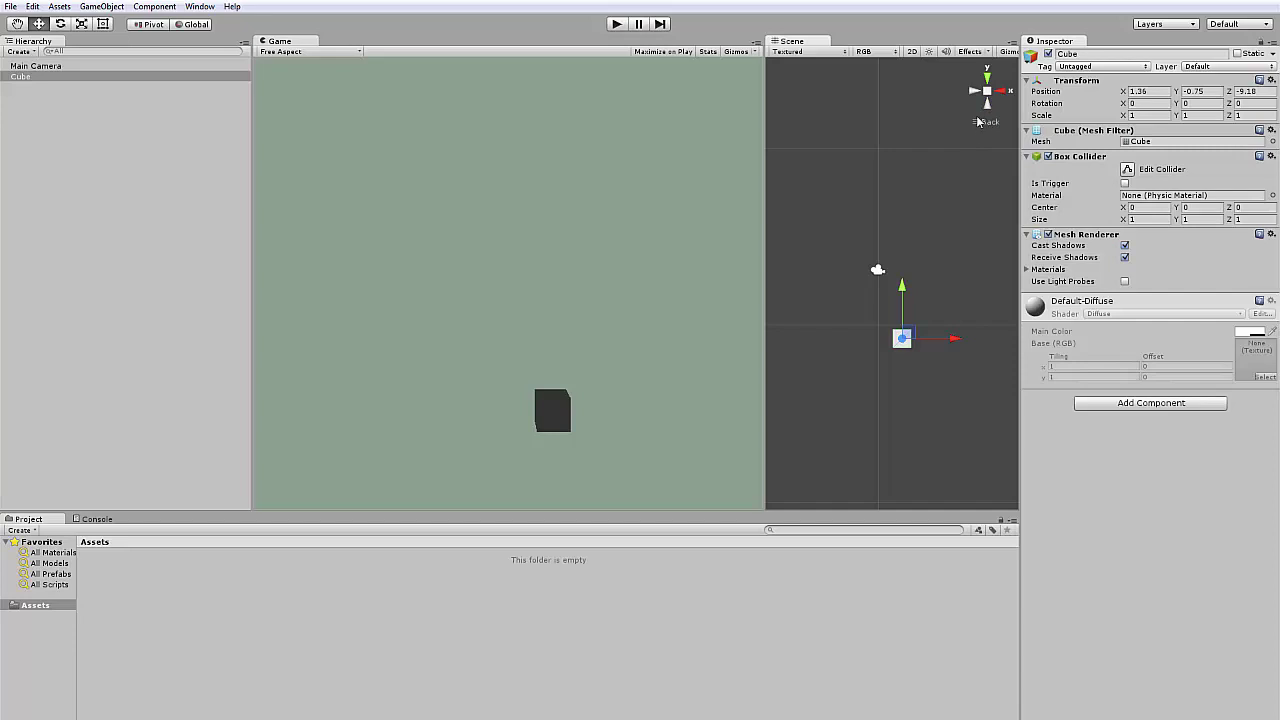
Step: Compare the perspective and isometric modes of the Scene view's back view around the cube, finishing in perspective
{"action": "left_click", "coordinate": [985, 122]}
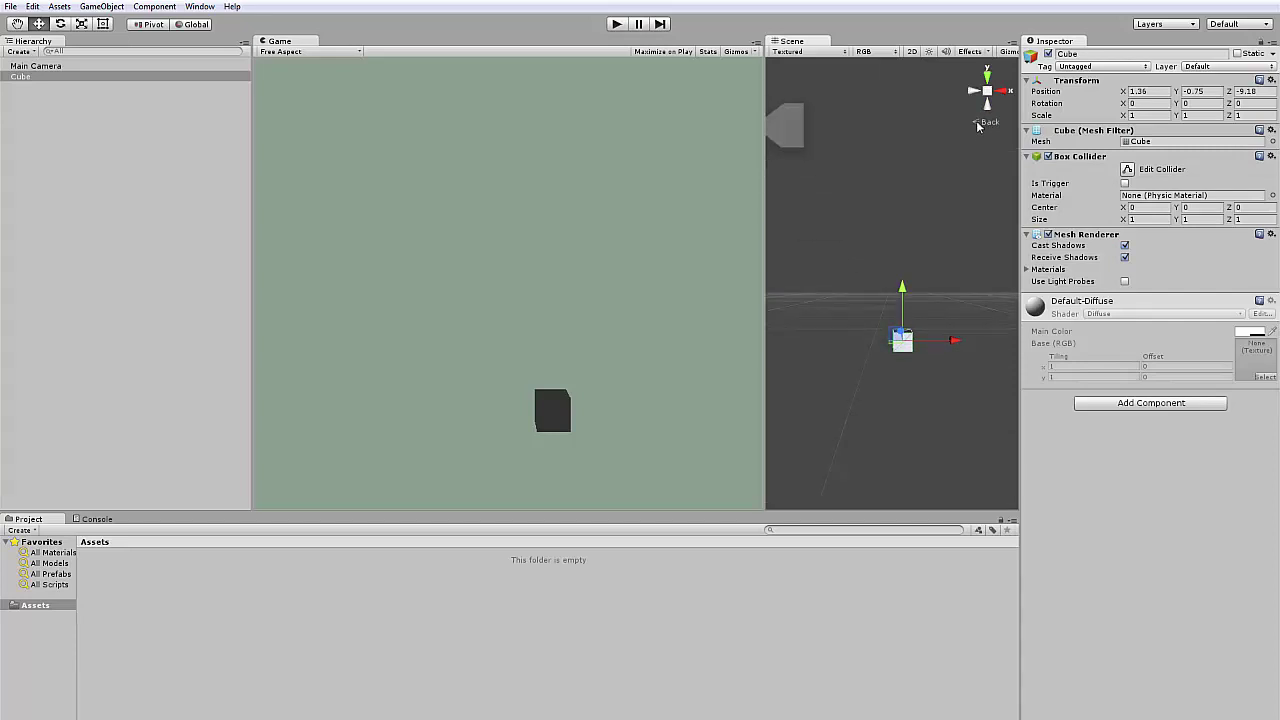
{"action": "left_click", "coordinate": [980, 123]}
{"action": "left_click", "coordinate": [981, 123]}
{"action": "left_click", "coordinate": [979, 126]}
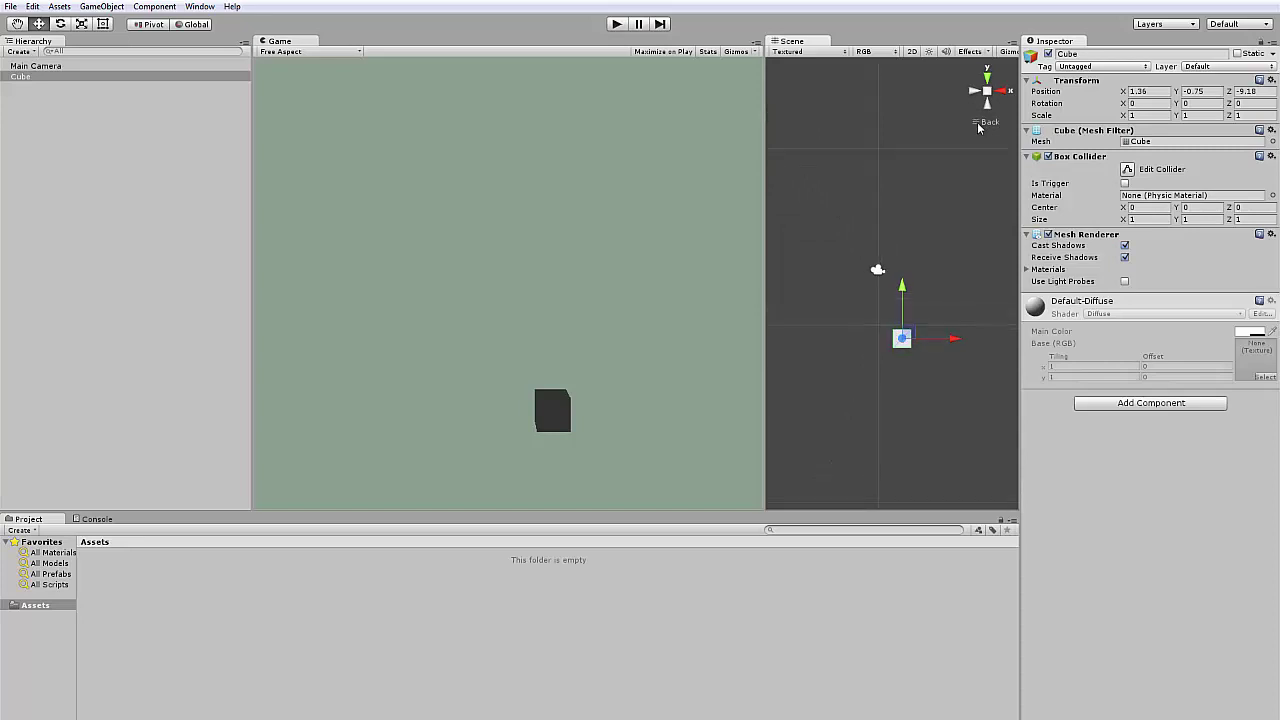
{"action": "scroll", "coordinate": [955, 286], "scroll_direction": "up", "scroll_amount": 4}
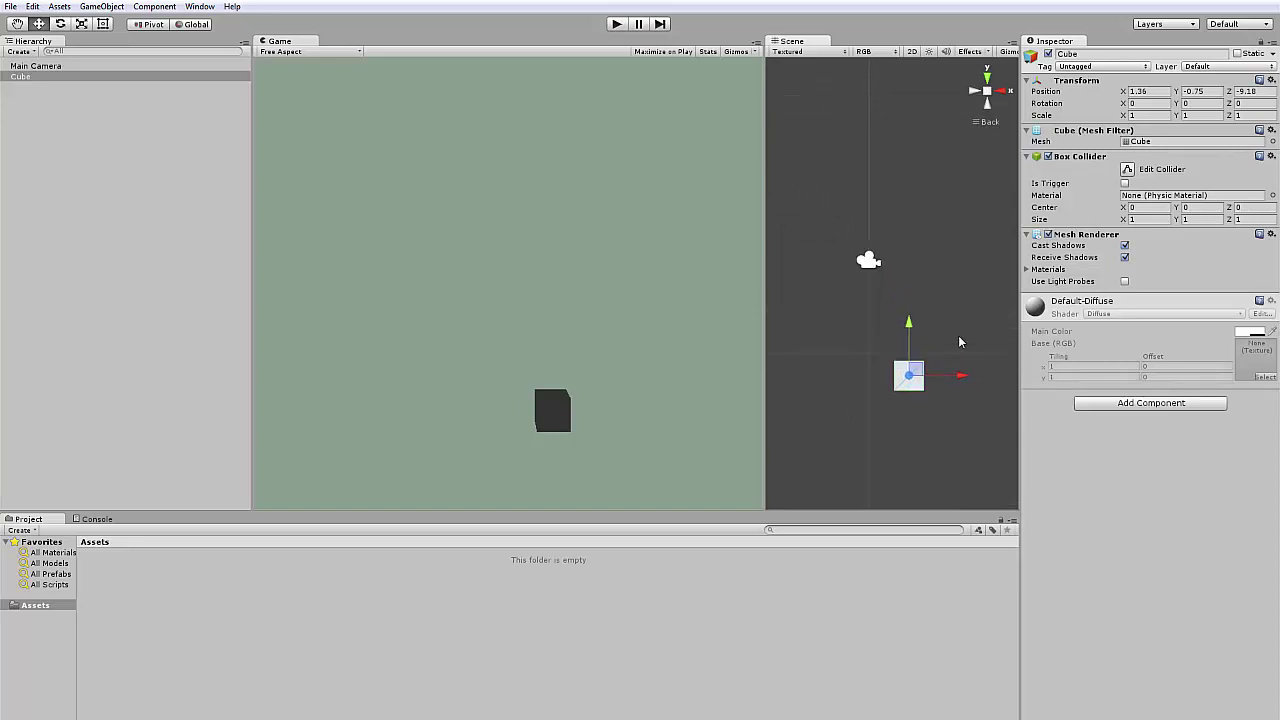
{"action": "middle_click_drag", "start_coordinate": [958, 341], "coordinate": [933, 300]}
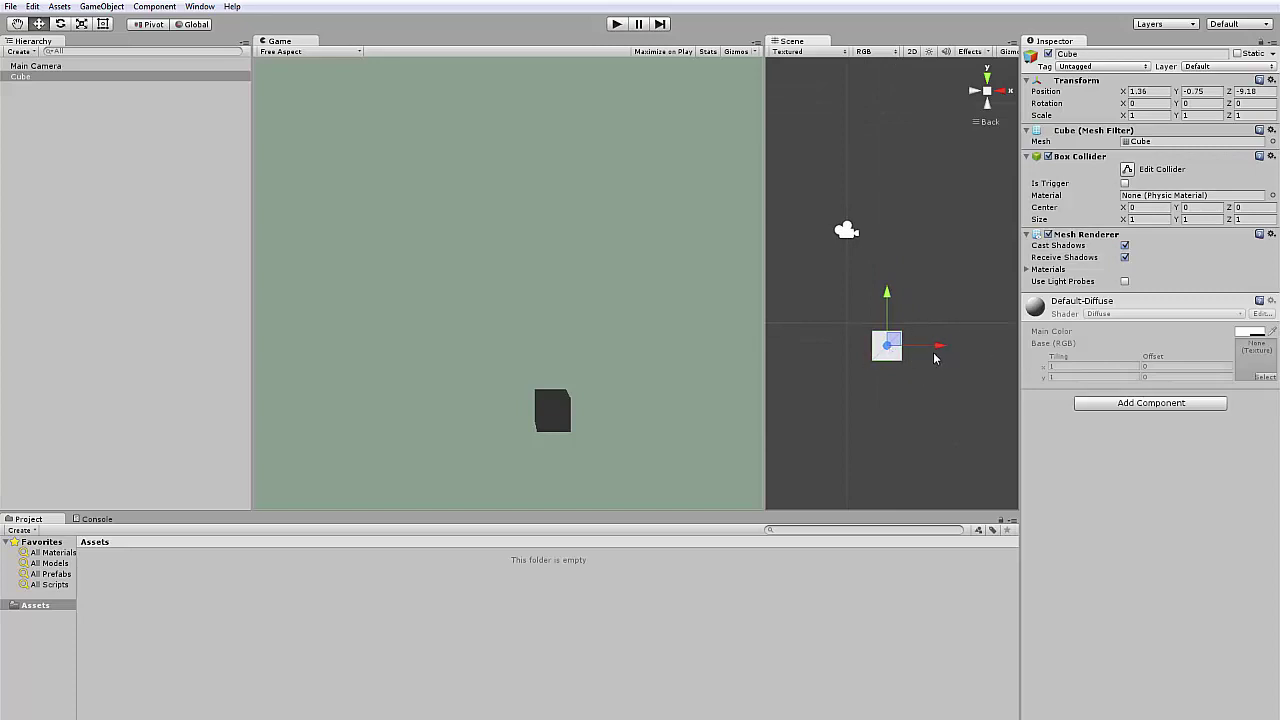
{"action": "scroll", "coordinate": [916, 360], "scroll_direction": "up", "scroll_amount": 3}
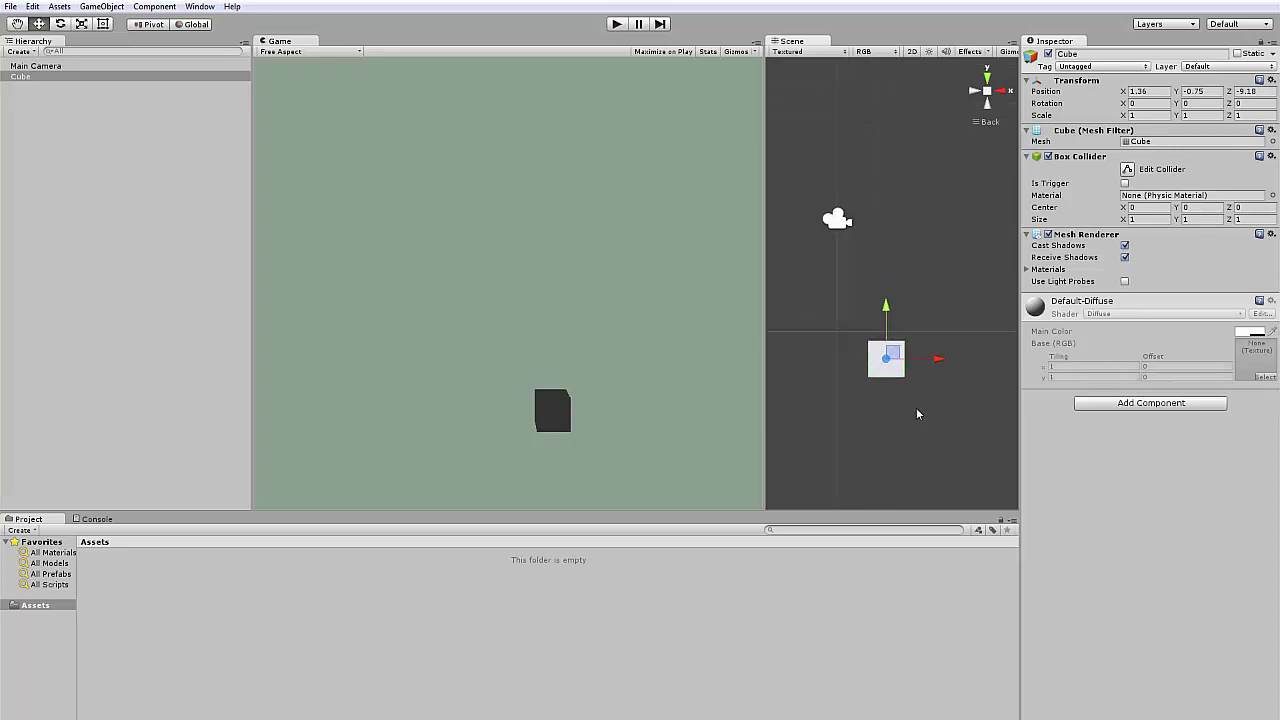
{"action": "scroll", "coordinate": [932, 431], "scroll_direction": "down", "scroll_amount": 2}
{"action": "middle_click_drag", "start_coordinate": [940, 417], "coordinate": [925, 358]}
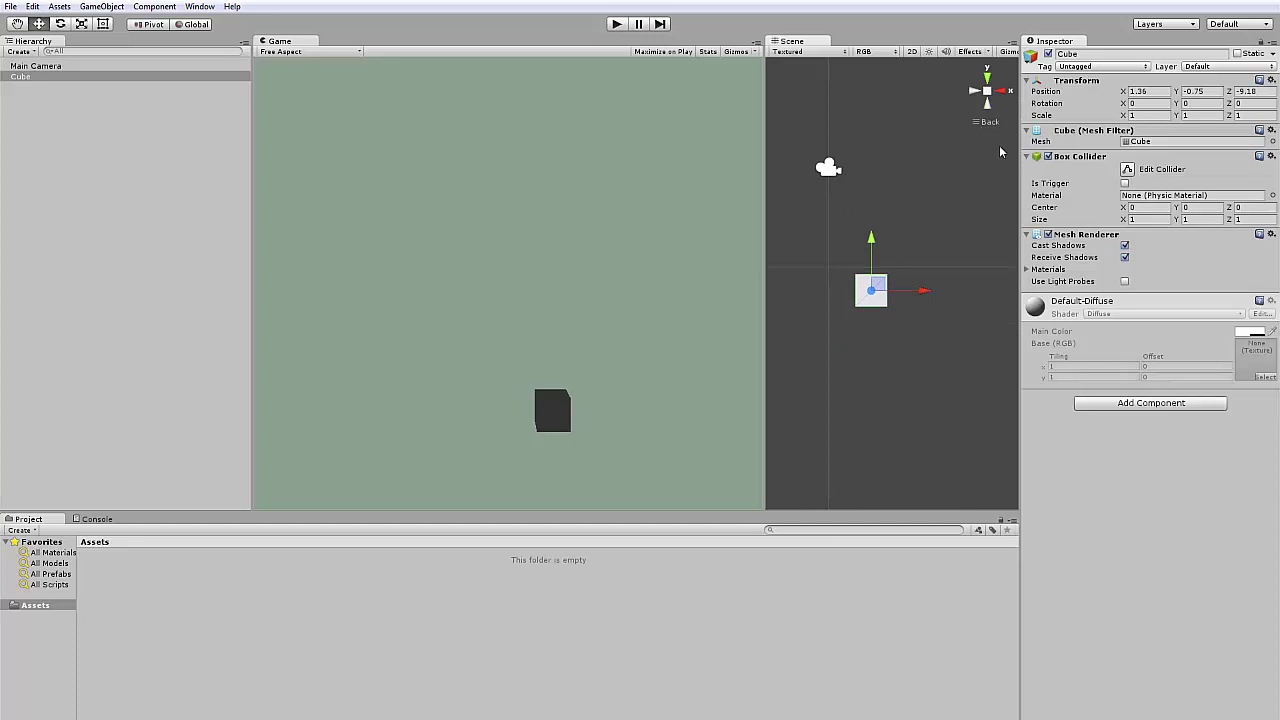
{"action": "left_click", "coordinate": [961, 124]}
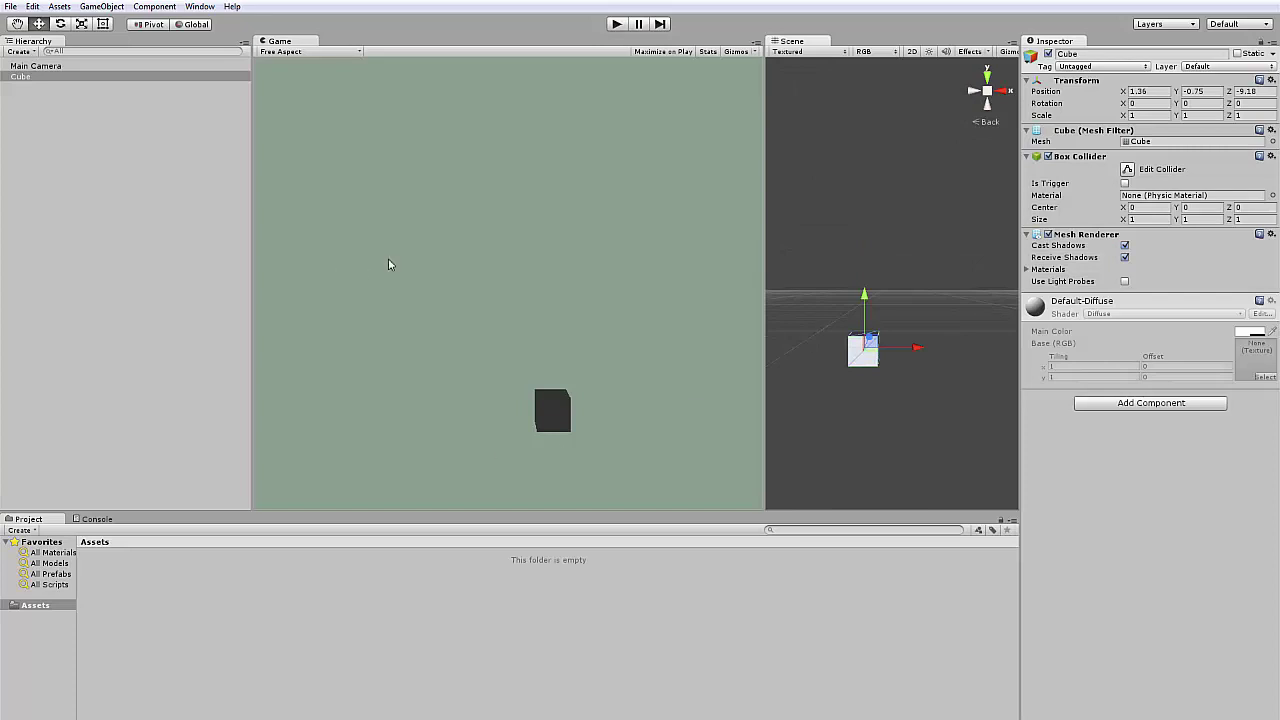
Step: Try the Orthographic projection on the Main Camera, then restore it to Perspective
{"action": "left_click", "coordinate": [48, 79]}
{"action": "left_click", "coordinate": [55, 67]}
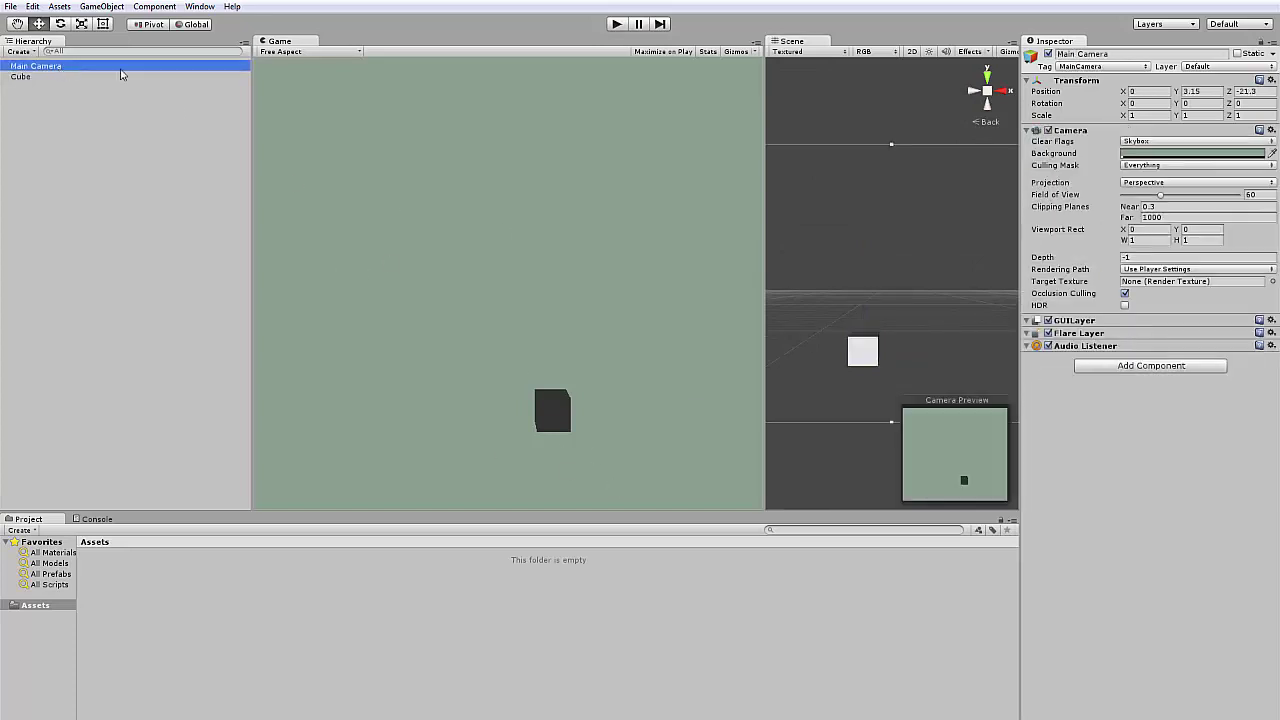
{"action": "left_click", "coordinate": [1155, 184]}
{"action": "left_click", "coordinate": [1167, 213]}
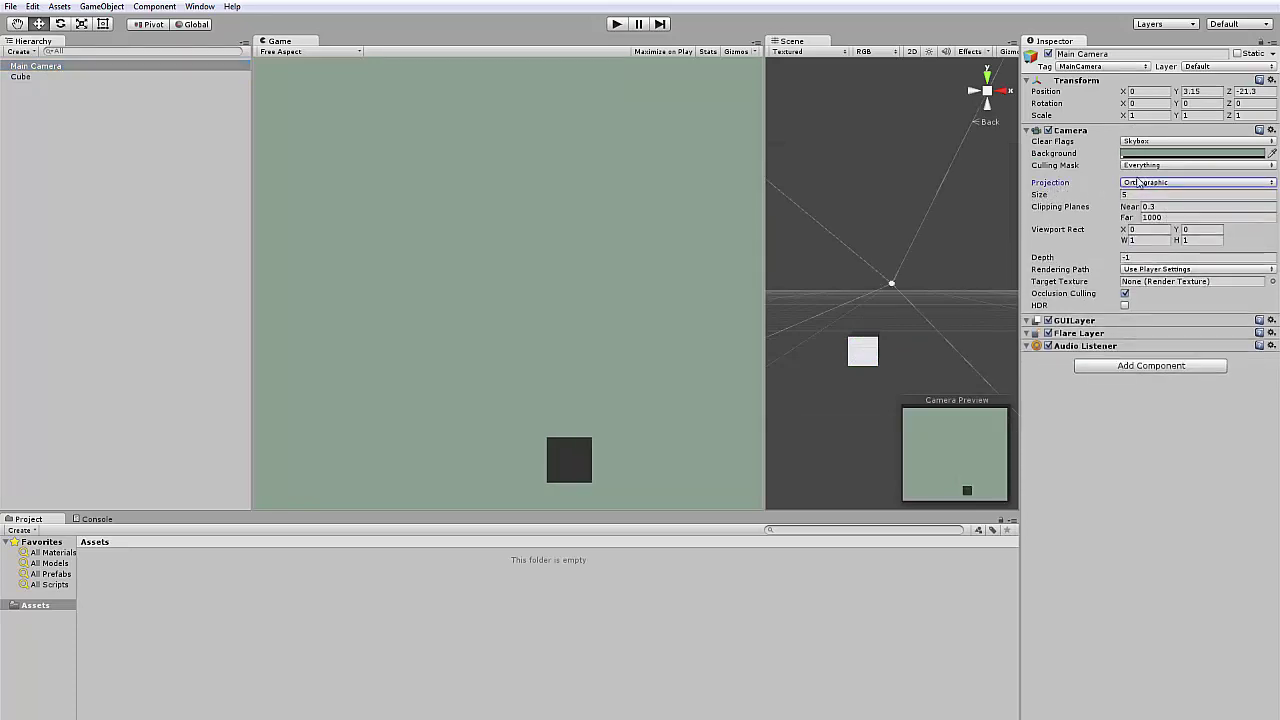
{"action": "left_click", "coordinate": [1140, 183]}
{"action": "left_click", "coordinate": [1163, 197]}
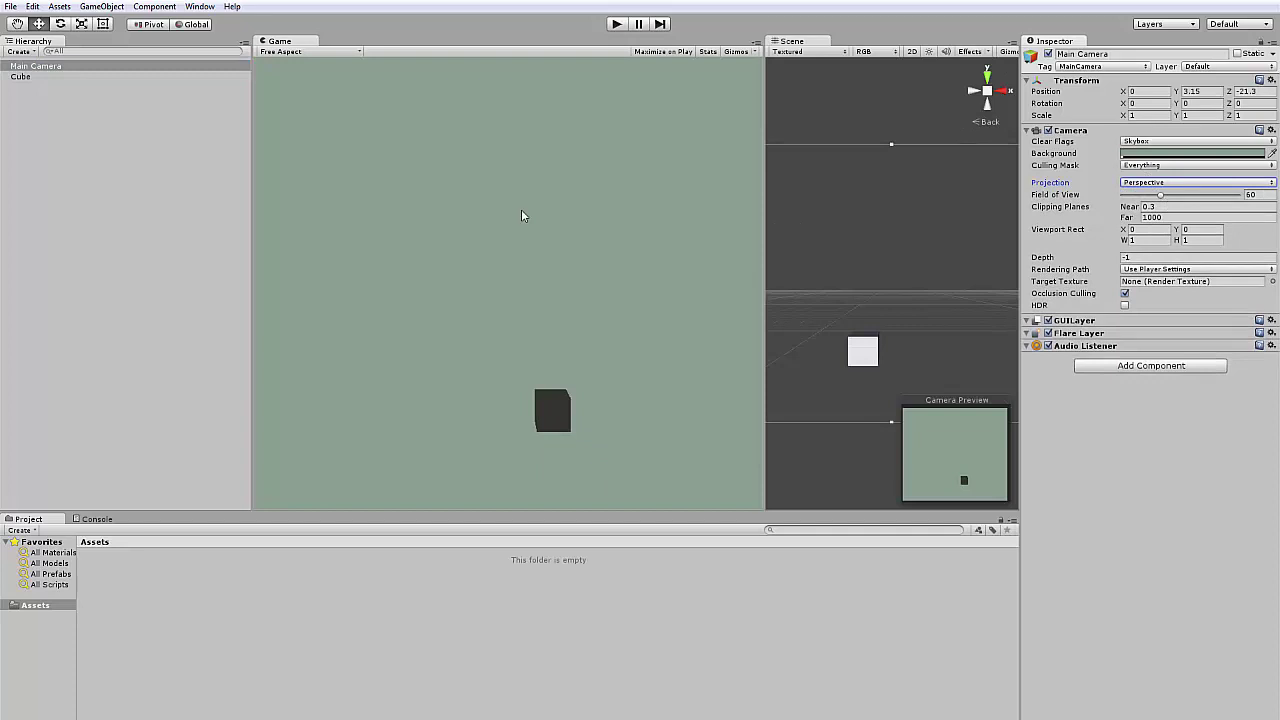
Step: Lower the cube along its Y axis to a Y position of about -0.87
{"action": "left_click", "coordinate": [18, 78]}
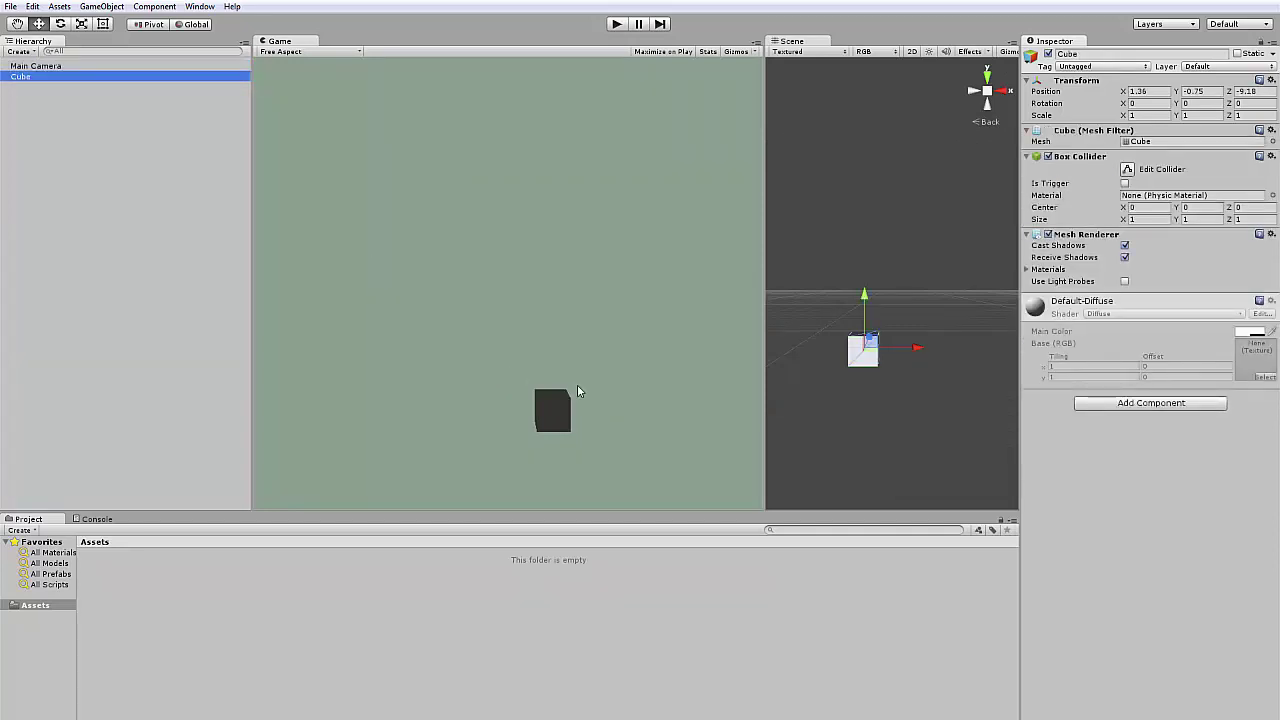
{"action": "left_click_drag", "start_coordinate": [866, 310], "coordinate": [866, 317]}
Step: Add a directional light to the scene to illuminate the cube
{"action": "left_click", "coordinate": [100, 7]}
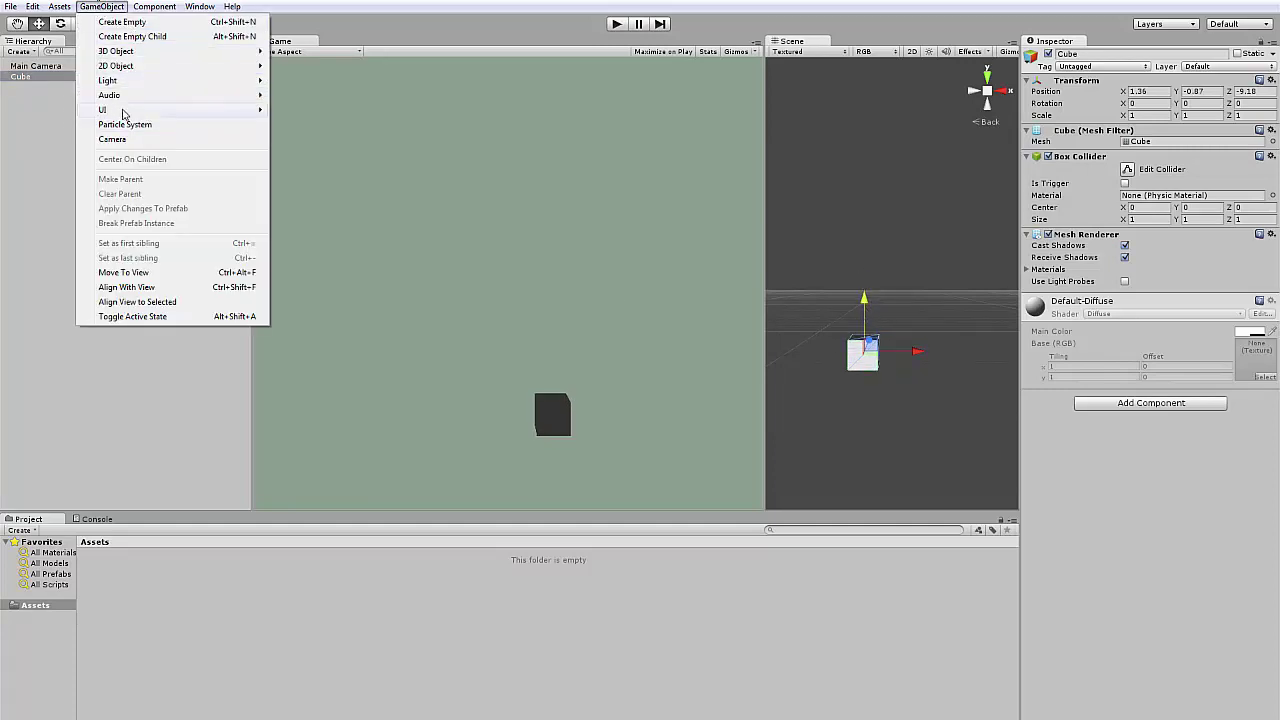
{"action": "mouse_move", "coordinate": [170, 84]}
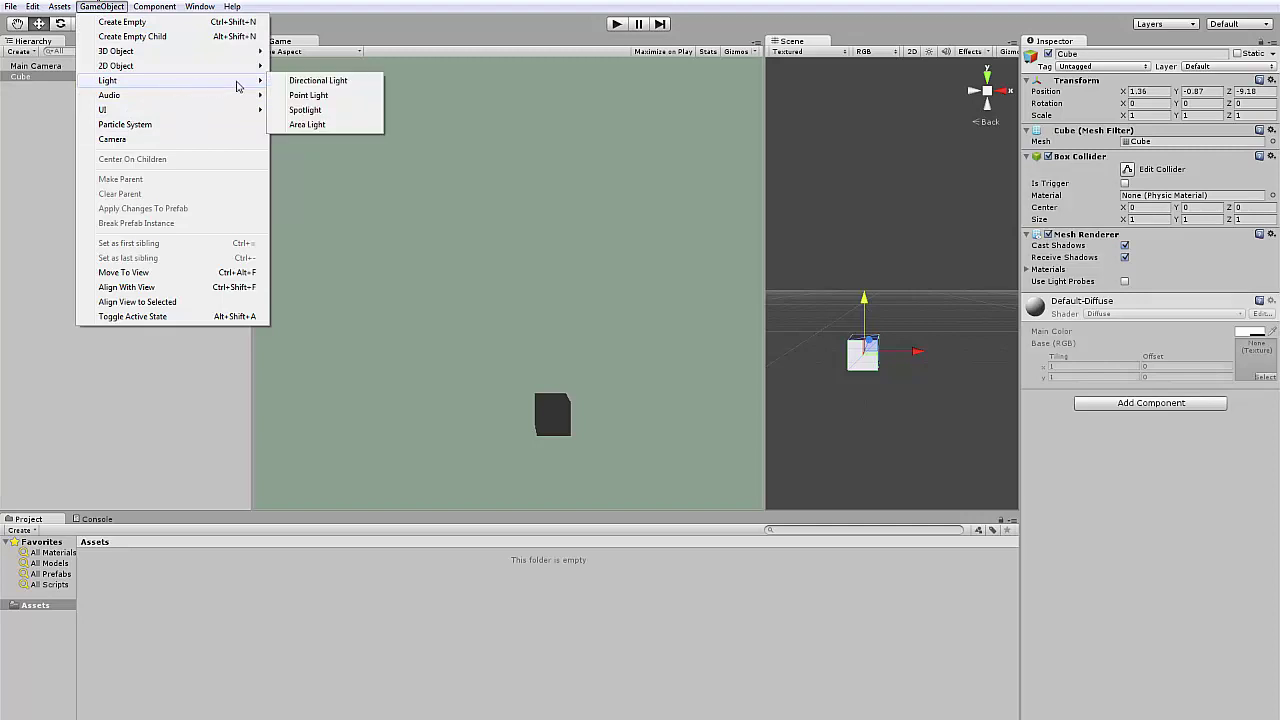
{"action": "left_click", "coordinate": [360, 82]}
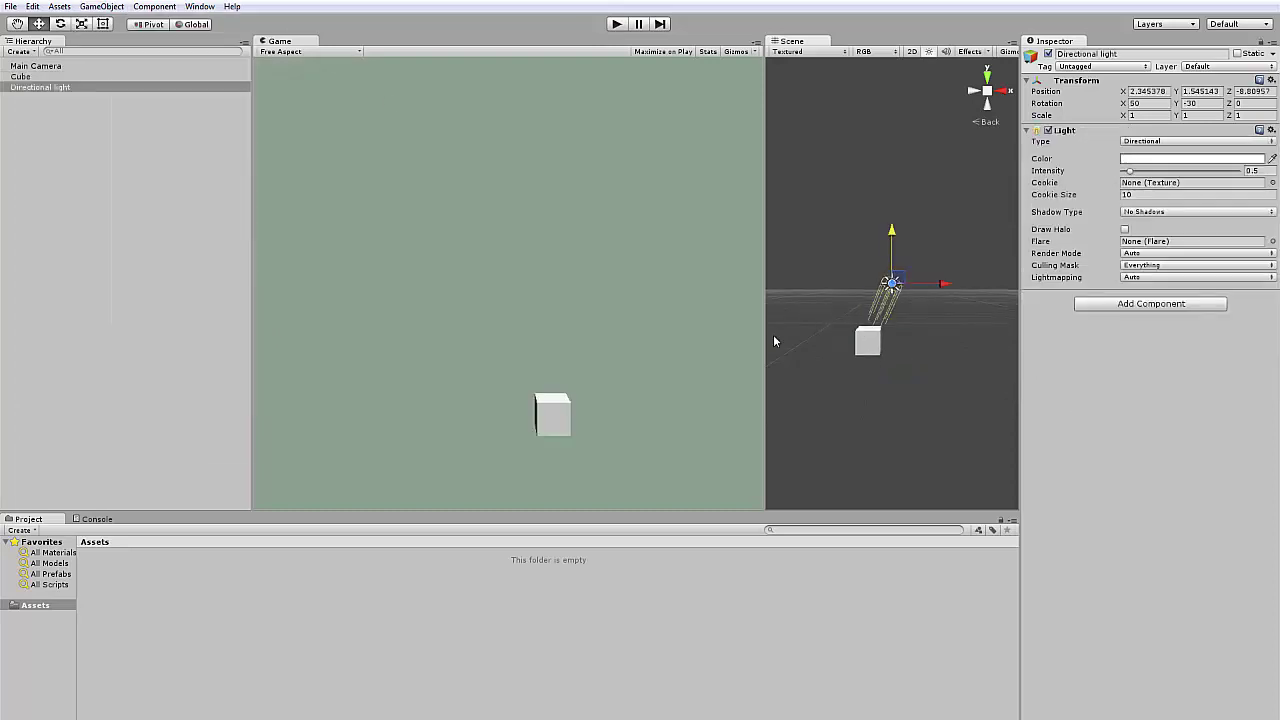
{"action": "middle_click_drag", "start_coordinate": [898, 333], "coordinate": [921, 321]}
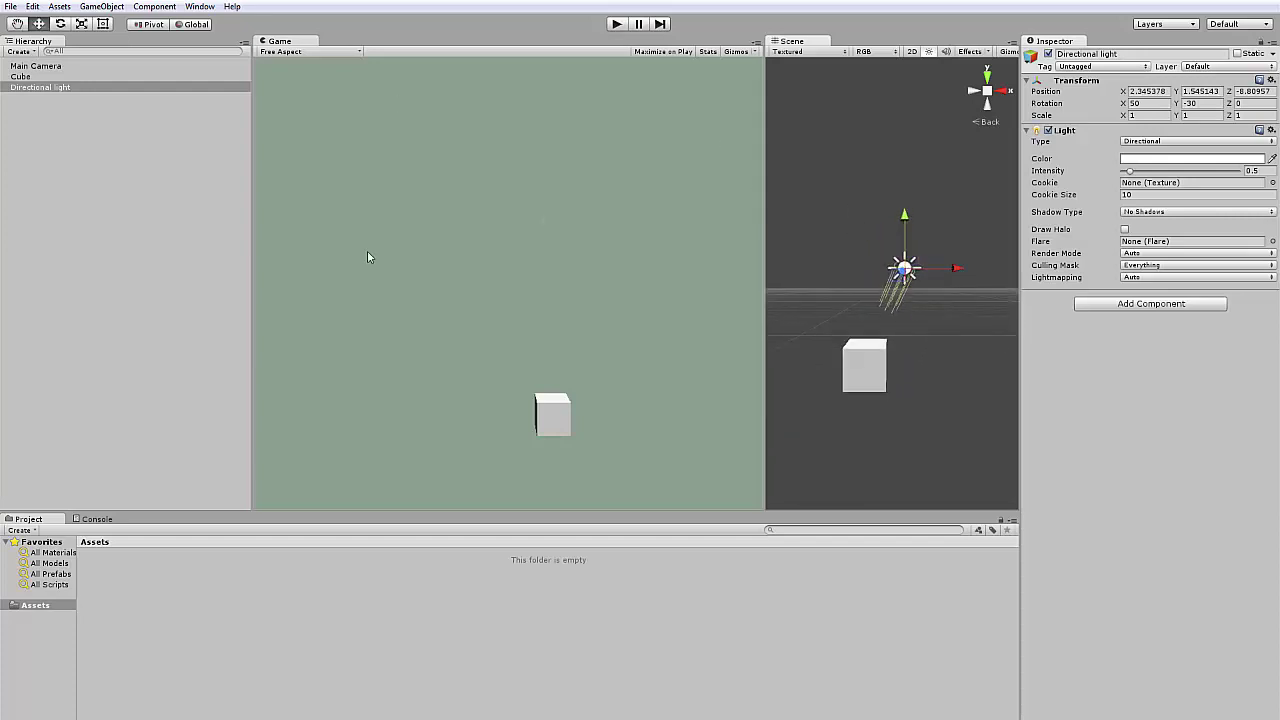
Step: Move the directional light above the cube to a position of about X 1.61 and Z -6.38
{"action": "scroll", "coordinate": [946, 355], "scroll_direction": "down", "scroll_amount": 1}
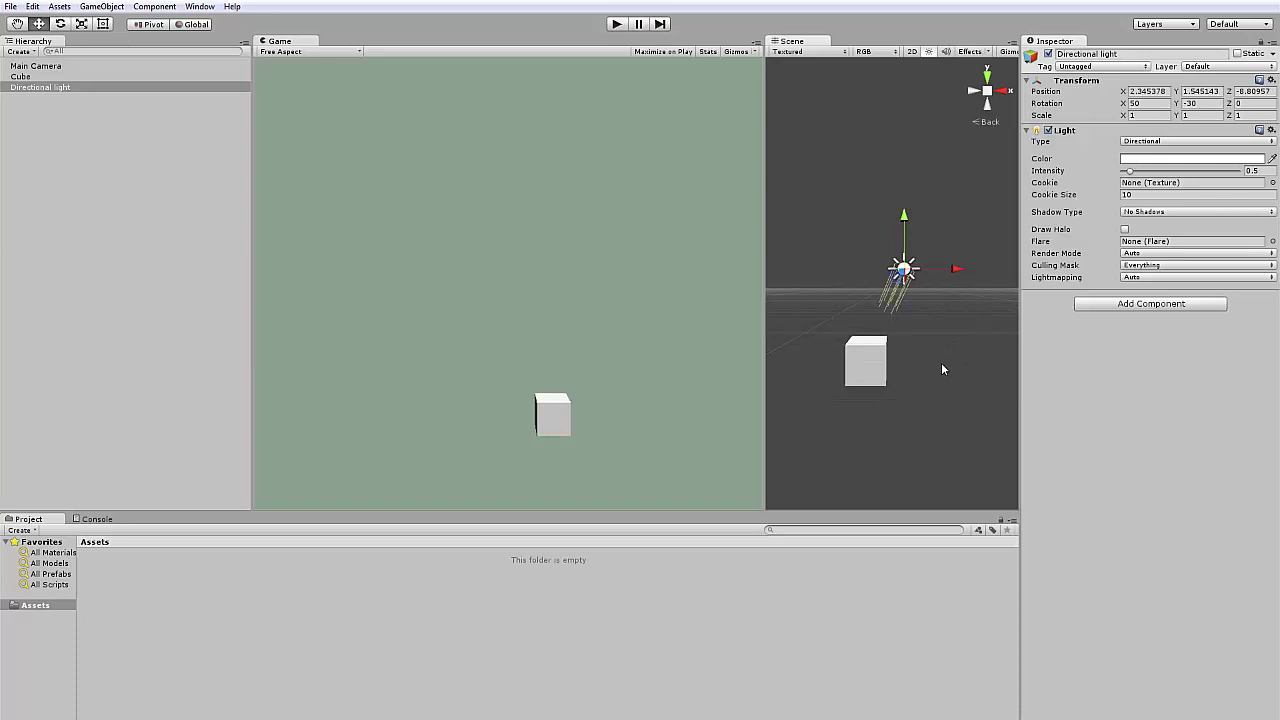
{"action": "scroll", "coordinate": [924, 320], "scroll_direction": "up", "scroll_amount": 4}
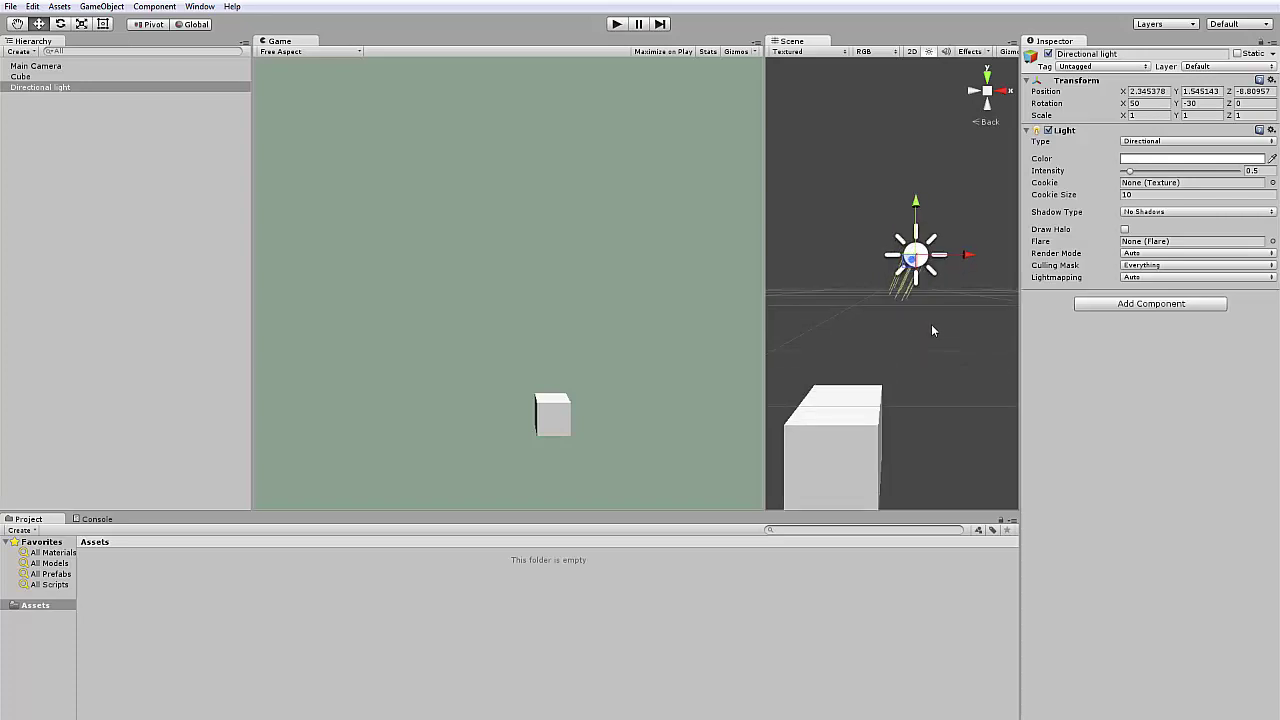
{"action": "scroll", "coordinate": [931, 330], "scroll_direction": "down", "scroll_amount": 4}
{"action": "scroll", "coordinate": [931, 330], "scroll_direction": "up", "scroll_amount": 2}
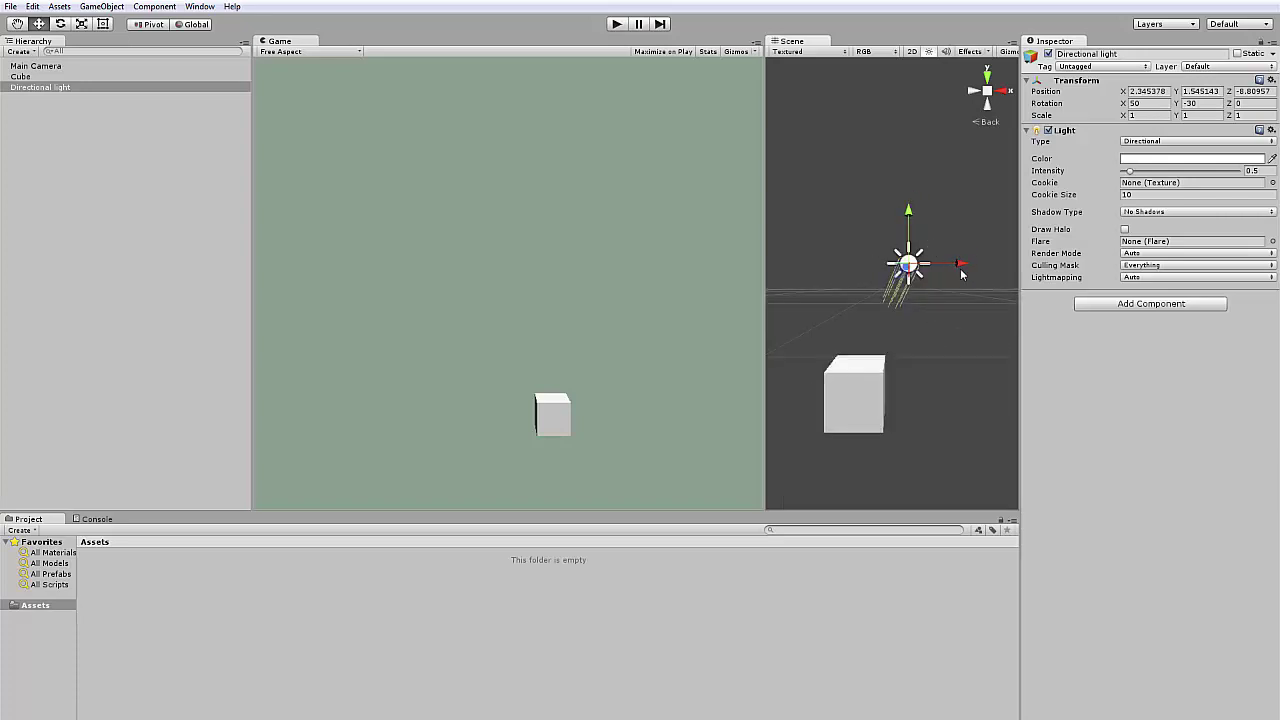
{"action": "left_click_drag", "start_coordinate": [961, 269], "coordinate": [975, 325]}
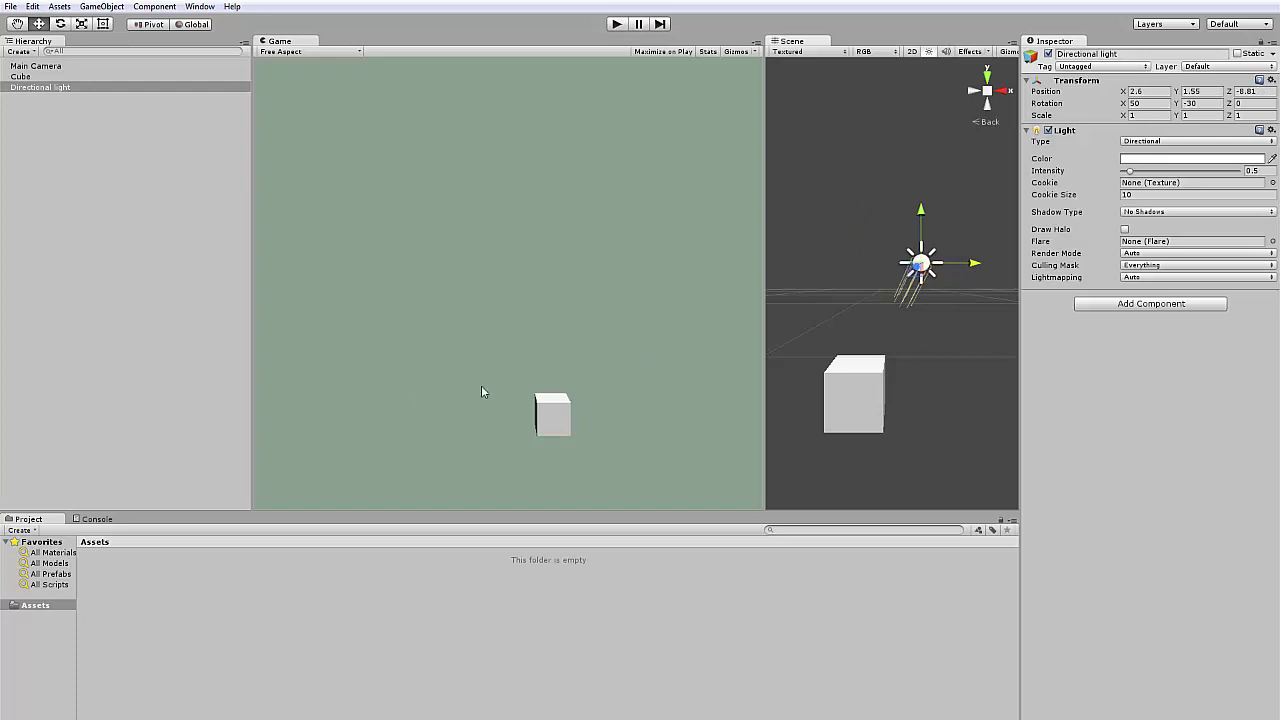
{"action": "scroll", "coordinate": [923, 300], "scroll_direction": "down", "scroll_amount": 2}
{"action": "middle_click_drag", "start_coordinate": [923, 294], "coordinate": [910, 382]}
{"action": "left_click_drag", "start_coordinate": [910, 382], "coordinate": [928, 362], "text": "alt"}
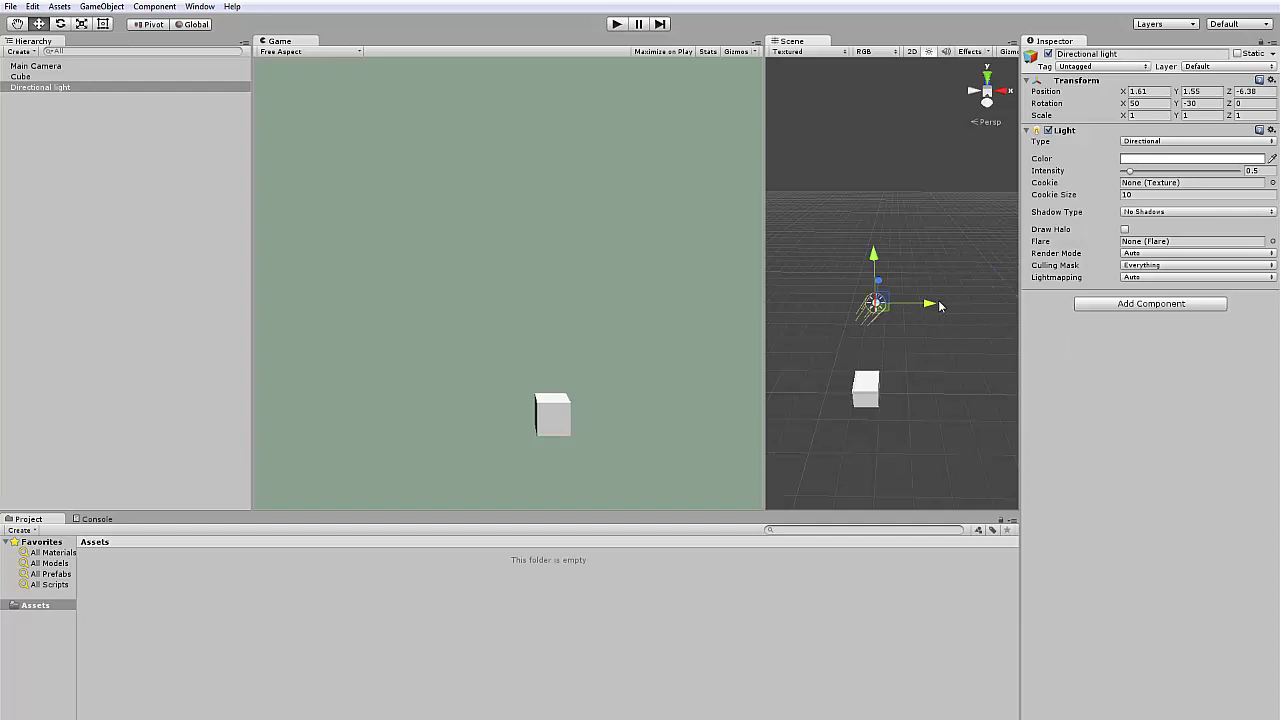
Step: Set the directional light's X rotation to about 66.88
{"action": "left_click", "coordinate": [1146, 103]}
{"action": "type", "text": "50.6"}
{"action": "mouse_move", "coordinate": [1150, 107]}
{"action": "left_mouse_down"}
{"action": "mouse_move", "coordinate": [1100, 104]}
{"action": "mouse_move", "coordinate": [1130, 104]}
{"action": "mouse_move", "coordinate": [1238, 175]}
{"action": "mouse_move", "coordinate": [591, 234]}
{"action": "mouse_move", "coordinate": [706, 229]}
{"action": "mouse_move", "coordinate": [675, 120]}
{"action": "mouse_move", "coordinate": [54, 197]}
{"action": "mouse_move", "coordinate": [611, 146]}
{"action": "mouse_move", "coordinate": [225, 321]}
{"action": "left_mouse_up"}
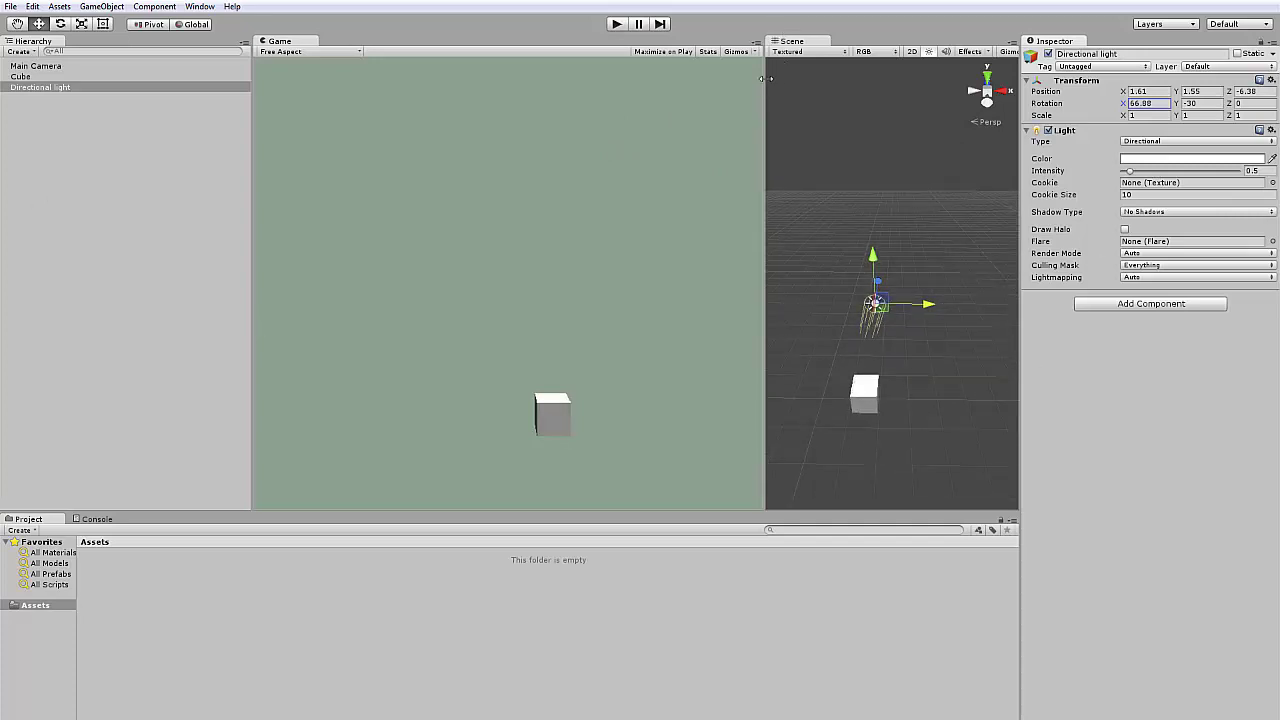
Step: Widen the Scene view and try light X rotations of 86, 29 and 35, finishing at about 67.1
{"action": "left_click_drag", "start_coordinate": [766, 78], "coordinate": [588, 98]}
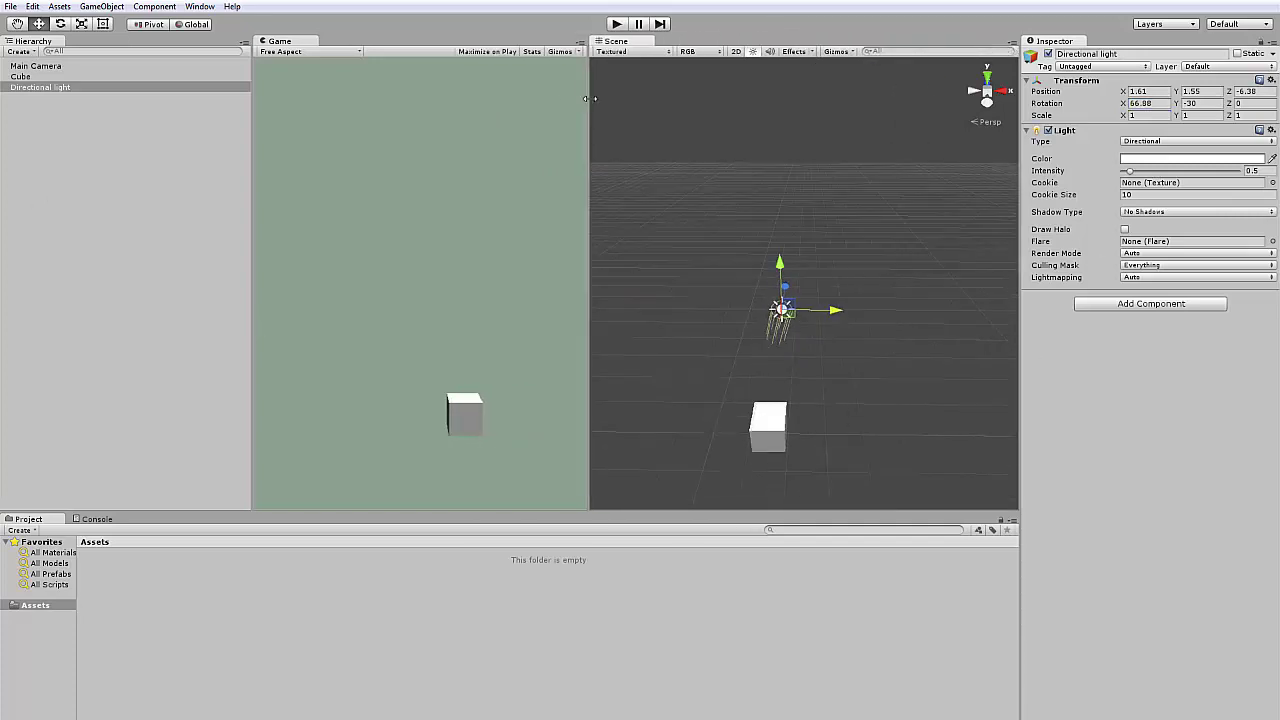
{"action": "left_click", "coordinate": [1141, 103]}
{"action": "type", "text": "86"}
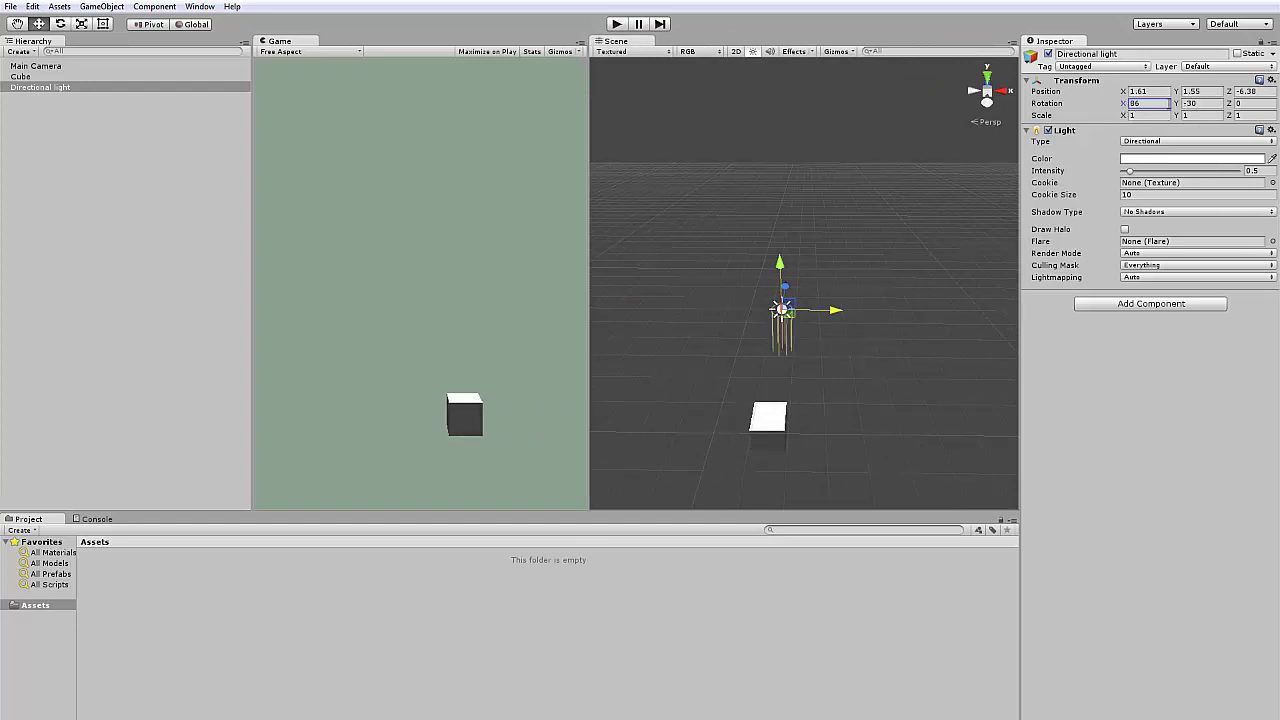
{"action": "type", "text": "29"}
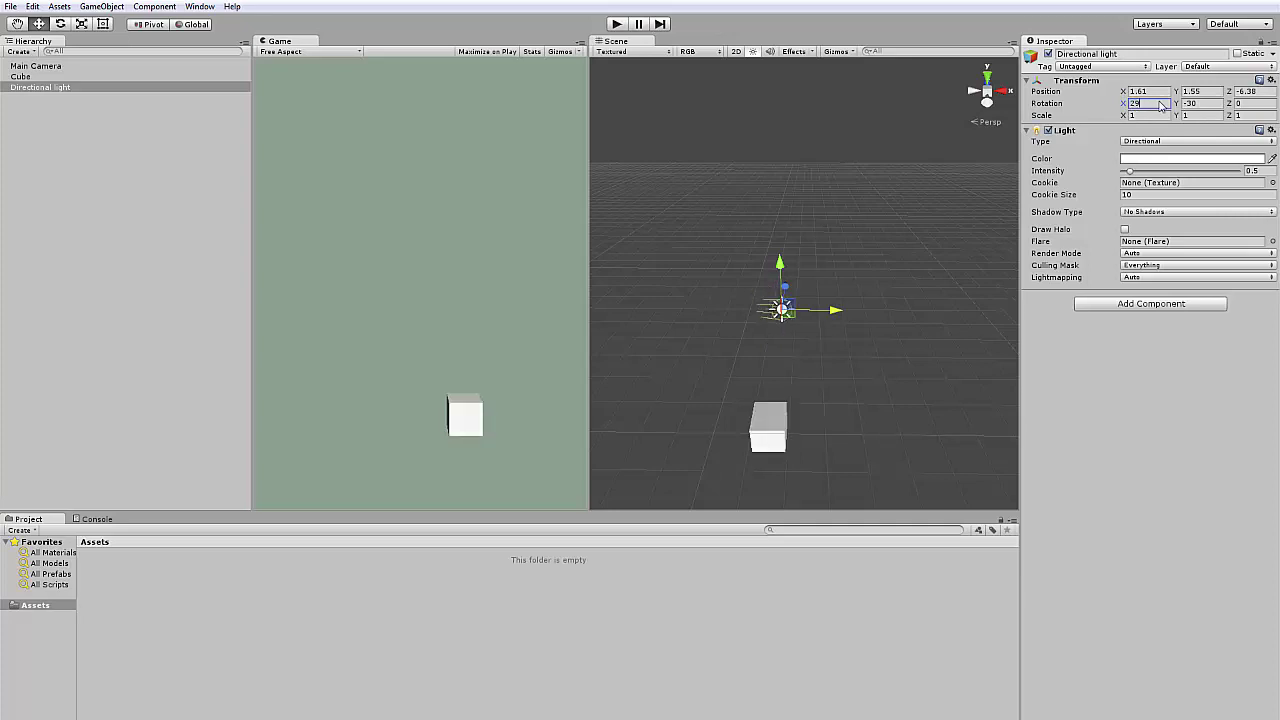
{"action": "type", "text": "35"}
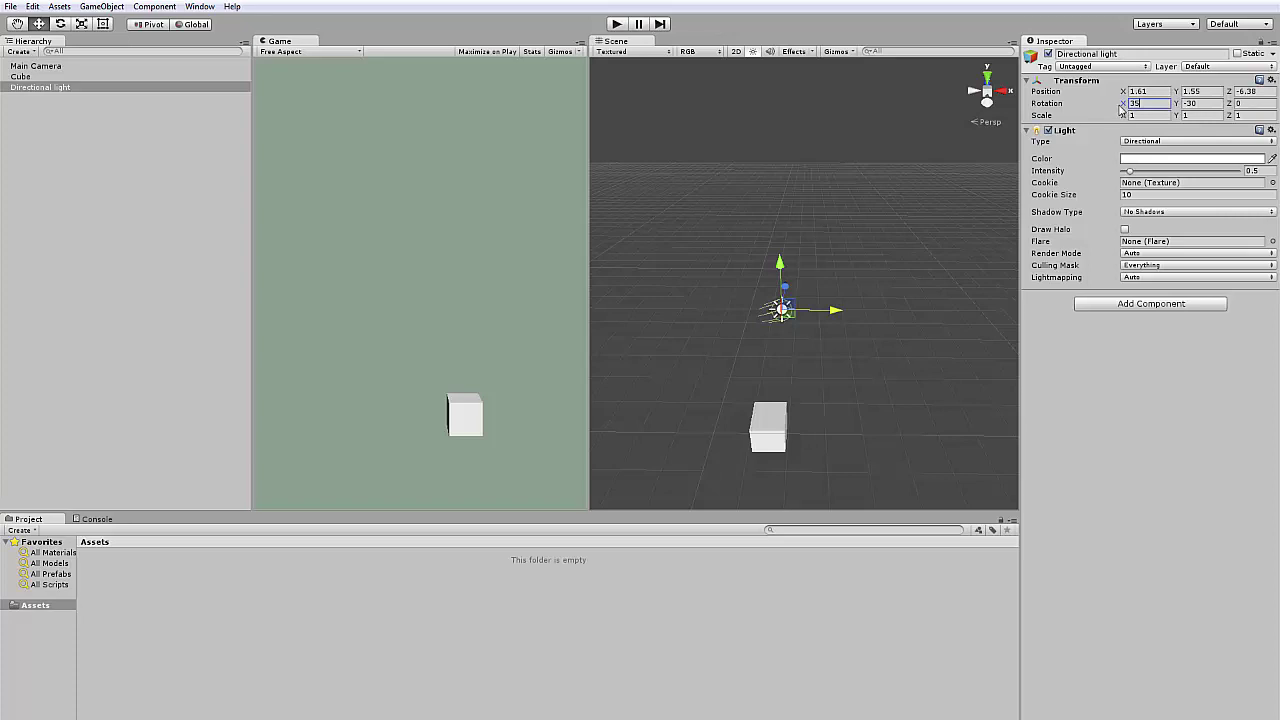
{"action": "left_click_drag", "start_coordinate": [1124, 105], "coordinate": [1218, 118]}
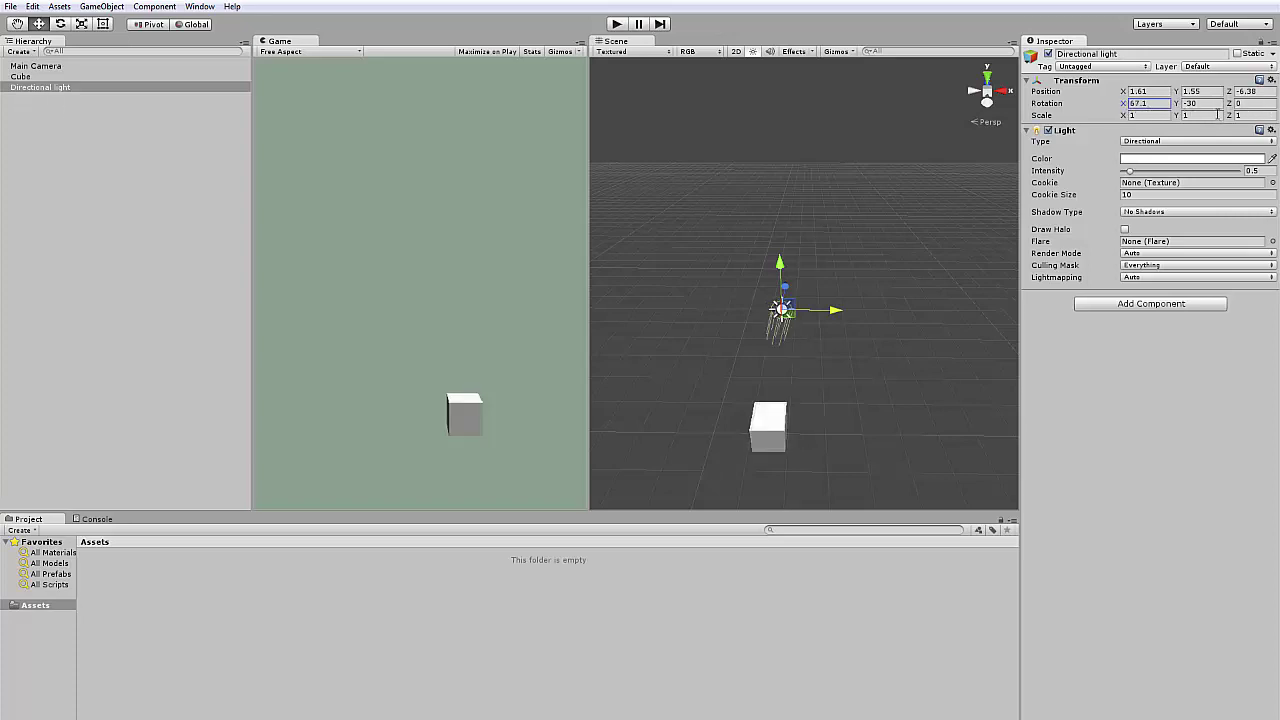
Step: Rotate the directional light freehand with the Rotate tool to about X 60.4, Y -101.5, Z -102.3
{"action": "left_click", "coordinate": [60, 24]}
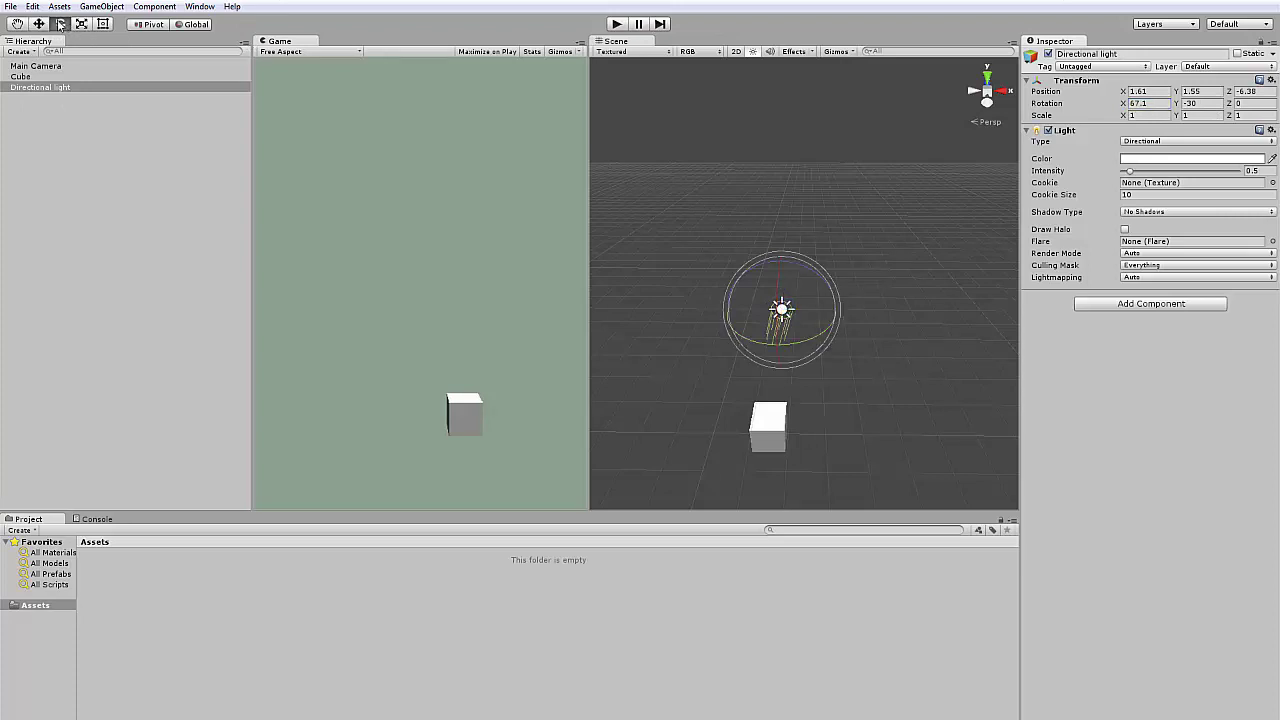
{"action": "mouse_move", "coordinate": [810, 315]}
{"action": "left_mouse_down"}
{"action": "mouse_move", "coordinate": [849, 266]}
{"action": "mouse_move", "coordinate": [754, 227]}
{"action": "mouse_move", "coordinate": [747, 178]}
{"action": "left_mouse_up"}
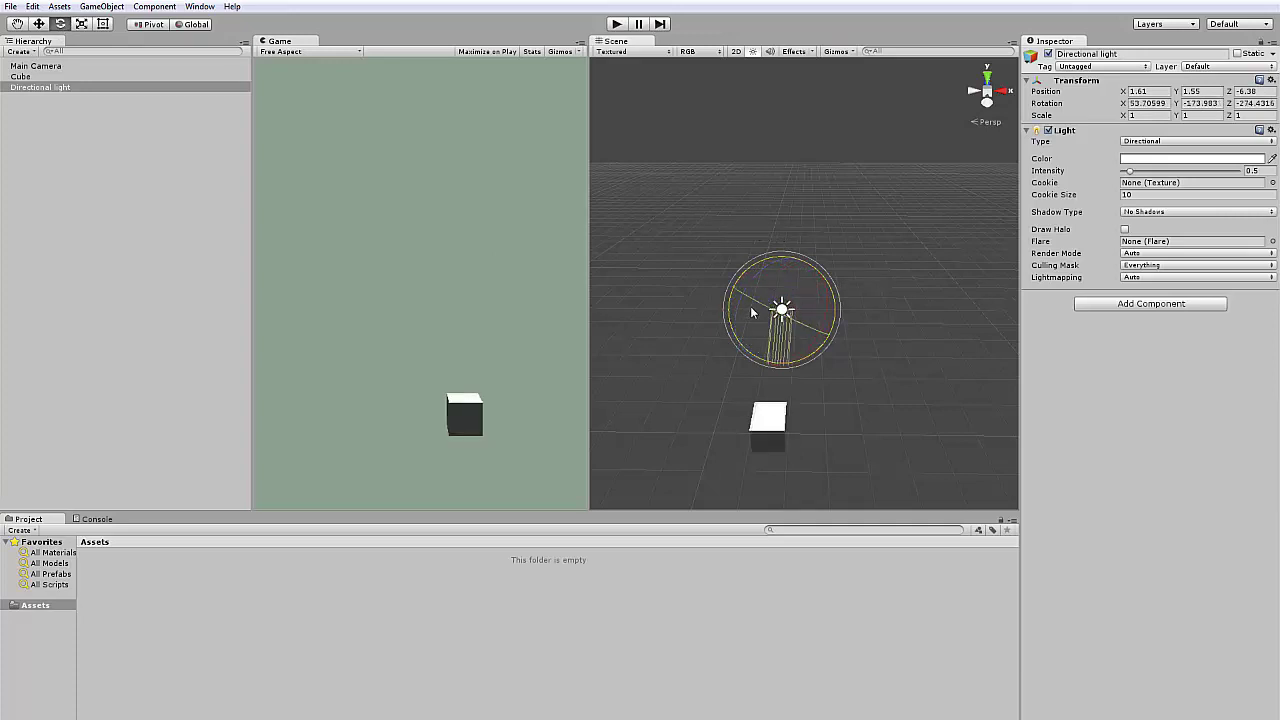
{"action": "mouse_move", "coordinate": [759, 300]}
{"action": "left_mouse_down"}
{"action": "mouse_move", "coordinate": [1051, 420]}
{"action": "mouse_move", "coordinate": [1190, 445]}
{"action": "mouse_move", "coordinate": [957, 375]}
{"action": "left_mouse_up"}
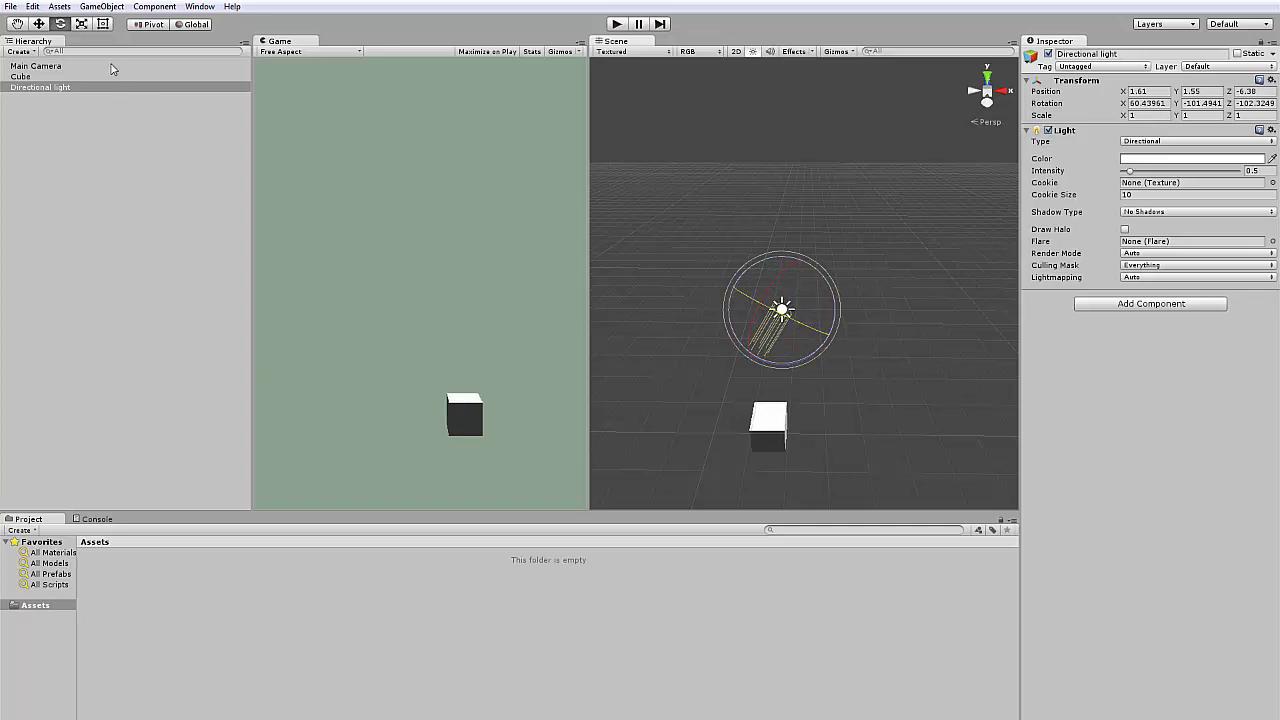
Step: Stretch the directional light along its X axis with the Scale tool to an X scale of about 4.8
{"action": "left_click", "coordinate": [81, 23]}
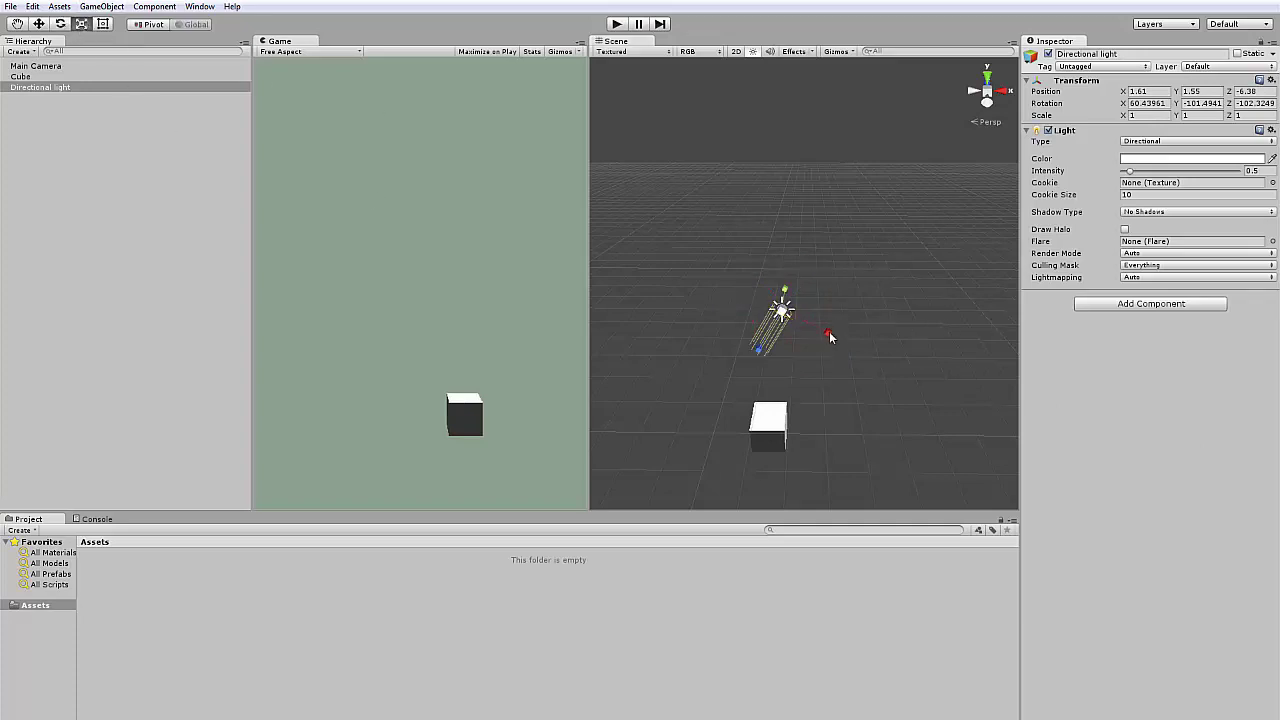
{"action": "left_click_drag", "start_coordinate": [829, 333], "coordinate": [978, 400]}
{"action": "scroll", "coordinate": [848, 381], "scroll_direction": "up", "scroll_amount": 2}
{"action": "scroll", "coordinate": [843, 372], "scroll_direction": "down", "scroll_amount": 3}
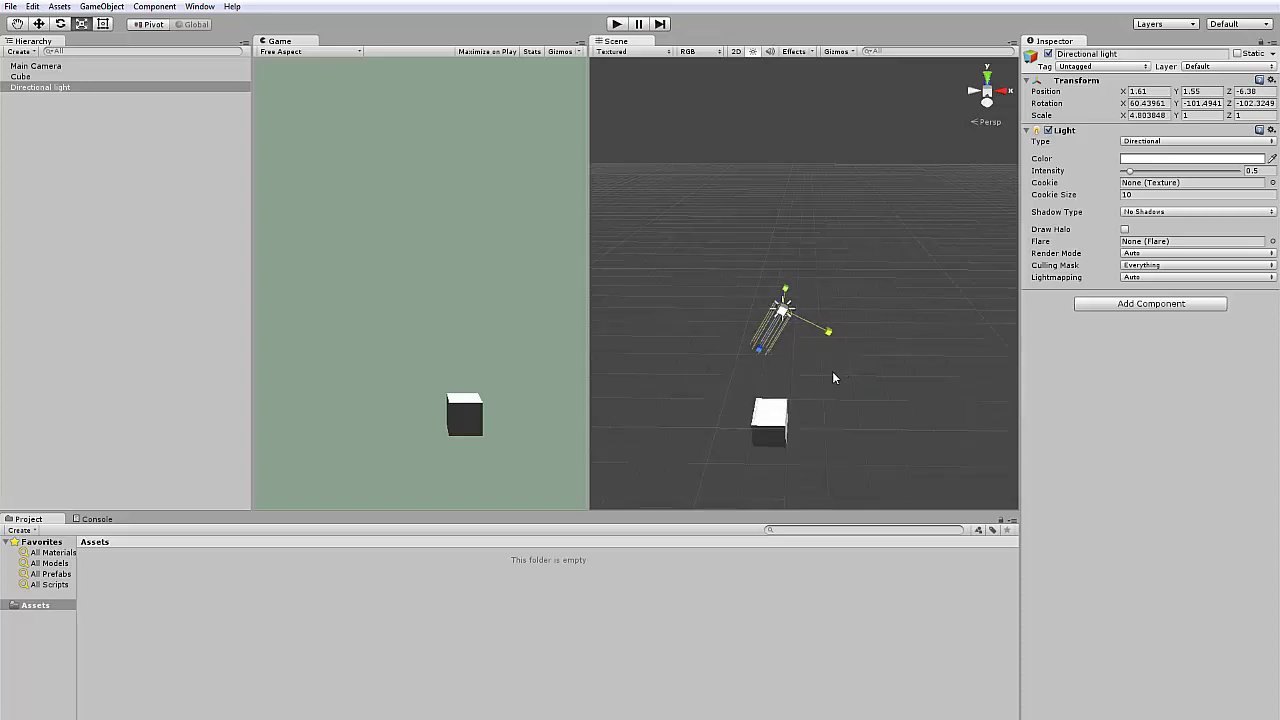
Step: Scale the cube along X to about 2.24, and enlarge it uniformly to about 7.08 by 3.16 by 3.16
{"action": "scroll", "coordinate": [834, 377], "scroll_direction": "down", "scroll_amount": 3}
{"action": "left_click", "coordinate": [788, 343]}
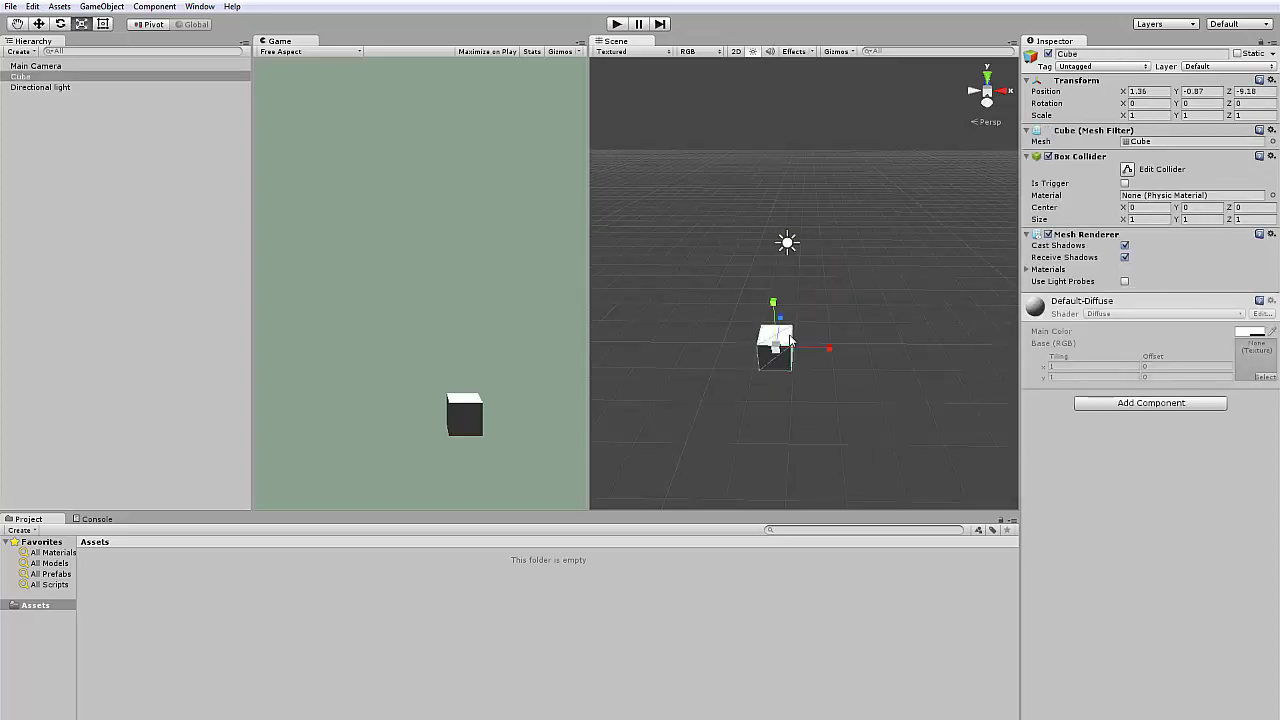
{"action": "left_click_drag", "start_coordinate": [826, 355], "coordinate": [886, 367]}
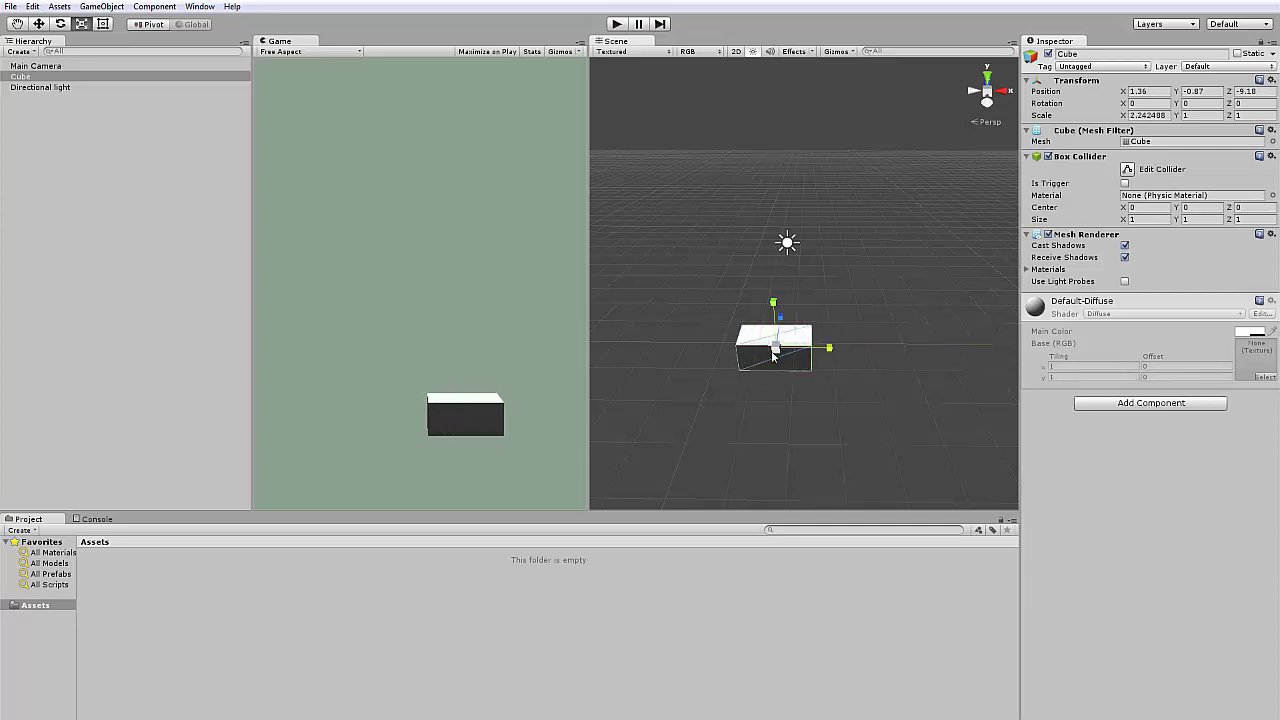
{"action": "left_click_drag", "start_coordinate": [778, 352], "coordinate": [914, 423]}
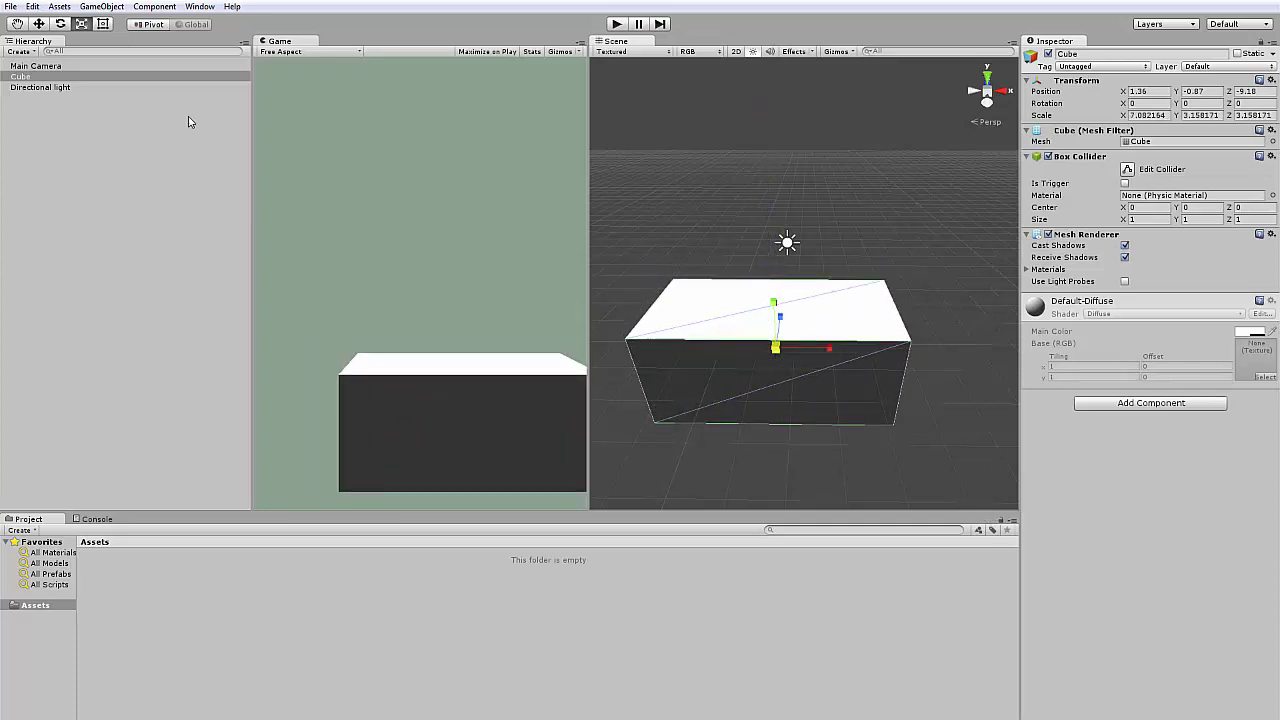
Step: Shrink the cube from one corner with the Rect tool to about 5.11 wide and 1.56 high
{"action": "left_click", "coordinate": [104, 24]}
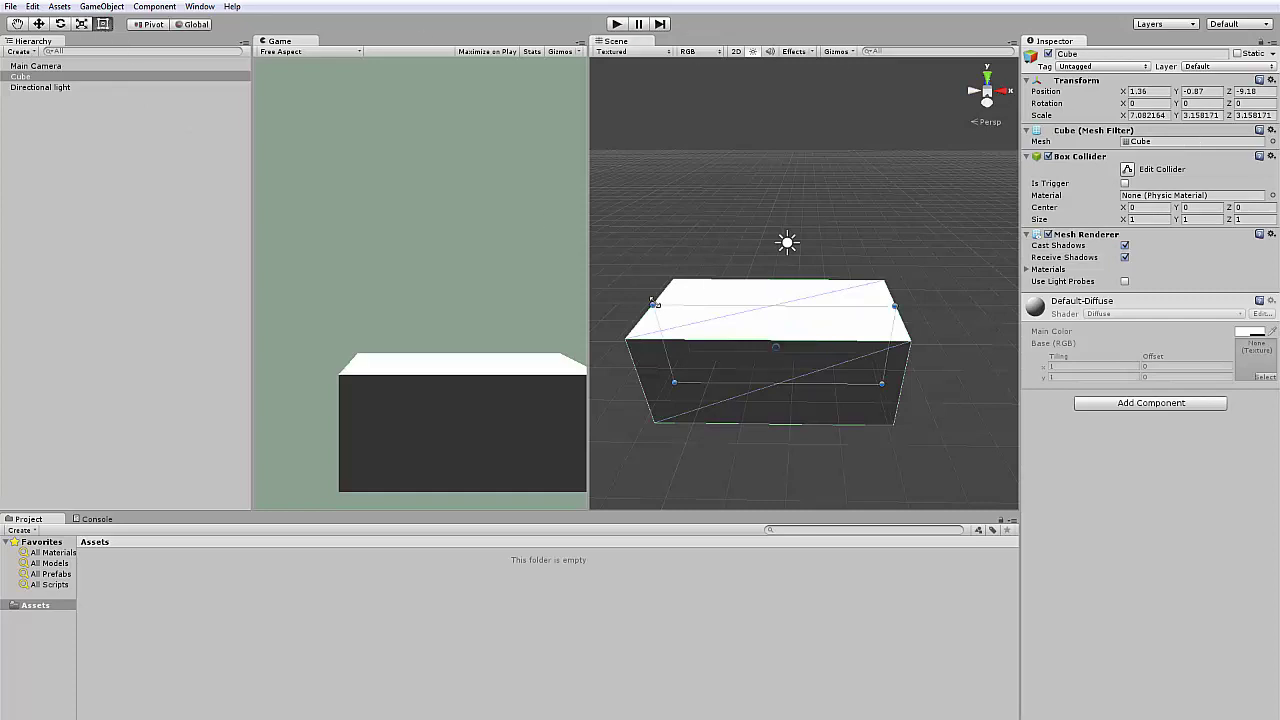
{"action": "left_click_drag", "start_coordinate": [654, 302], "coordinate": [716, 348]}
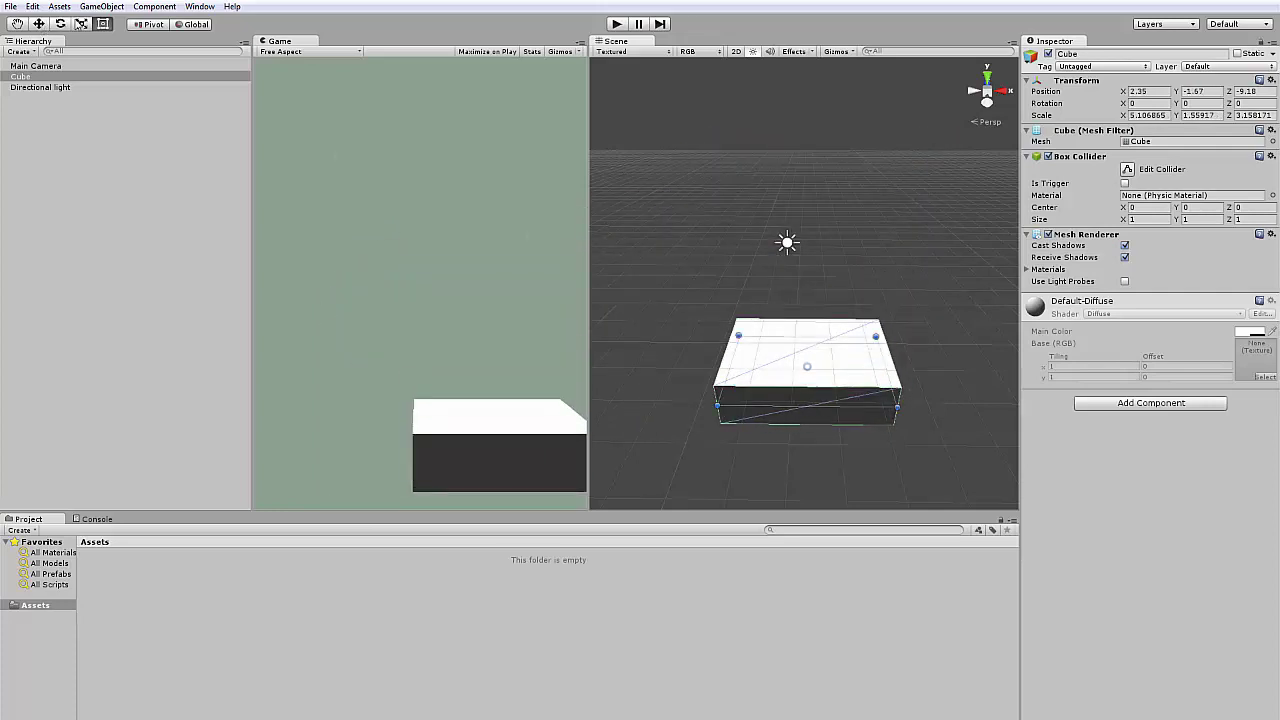
Step: Move the cube along its X axis to an X position of about 2.09
{"action": "left_click", "coordinate": [18, 23]}
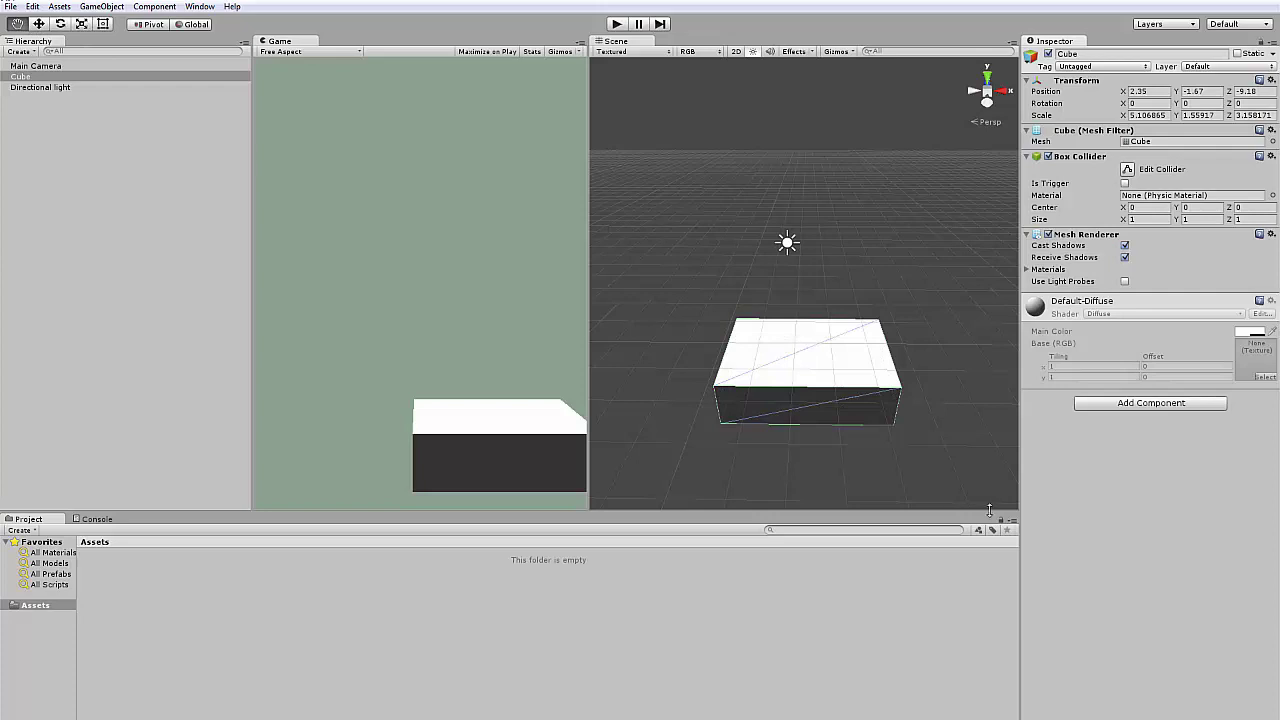
{"action": "left_click_drag", "start_coordinate": [843, 386], "coordinate": [774, 257]}
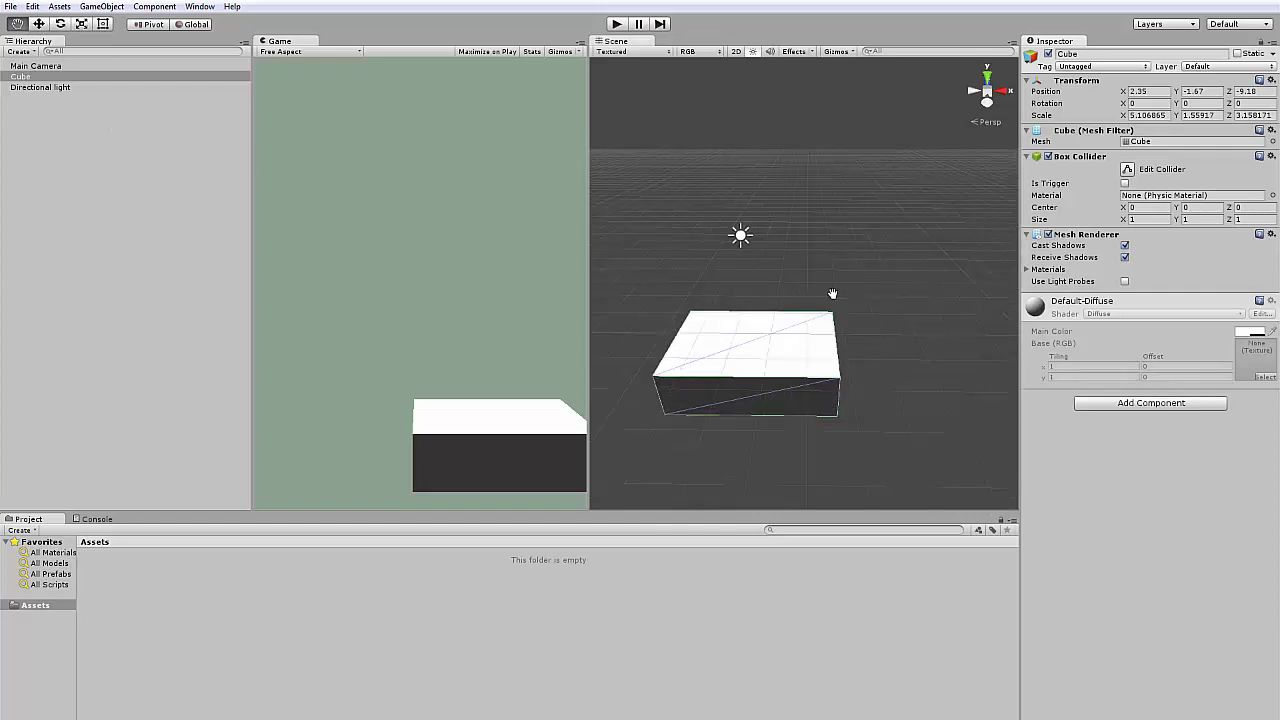
{"action": "left_click_drag", "start_coordinate": [832, 293], "coordinate": [911, 343]}
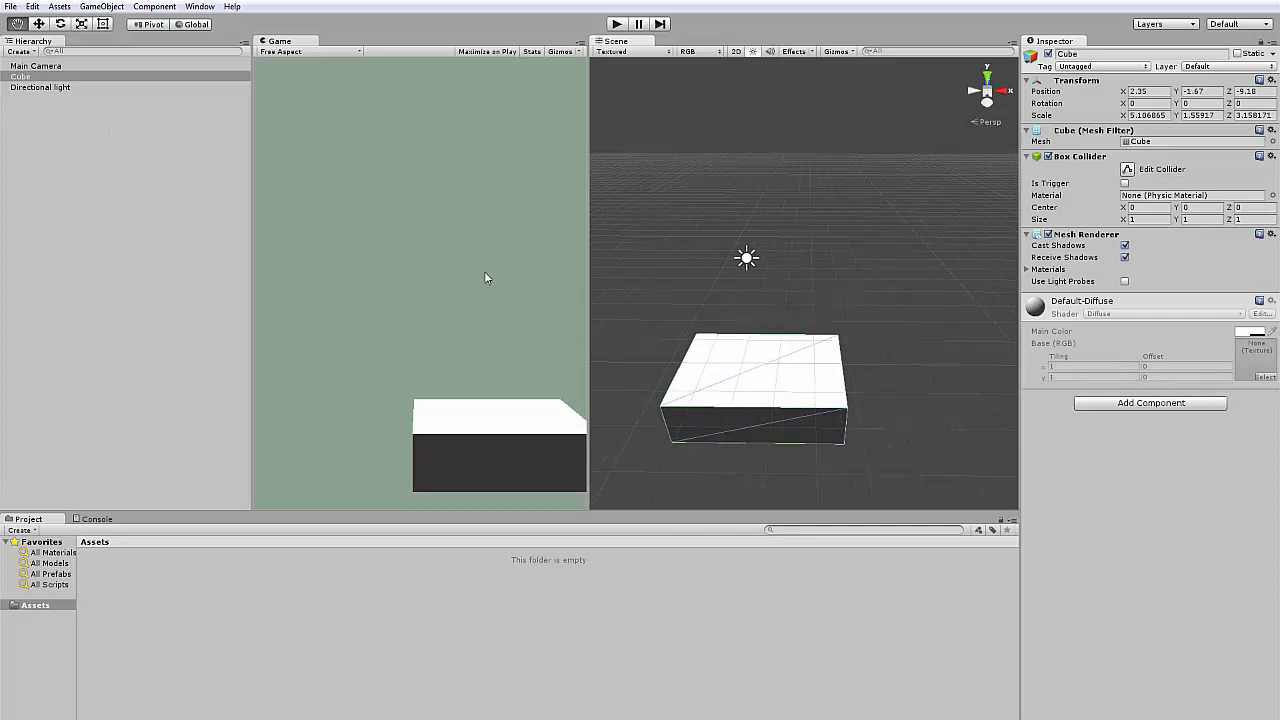
{"action": "left_click", "coordinate": [38, 24]}
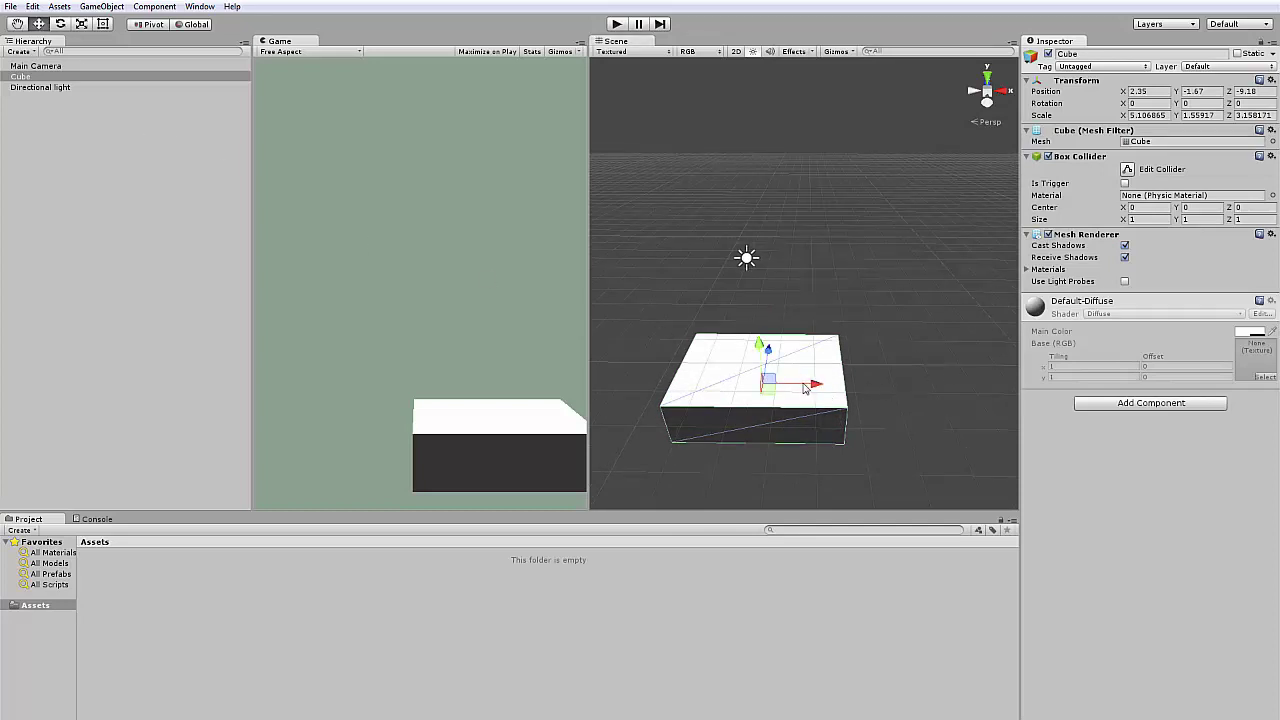
{"action": "left_click_drag", "start_coordinate": [810, 387], "coordinate": [592, 377]}
{"action": "left_click_drag", "start_coordinate": [797, 397], "coordinate": [798, 393]}
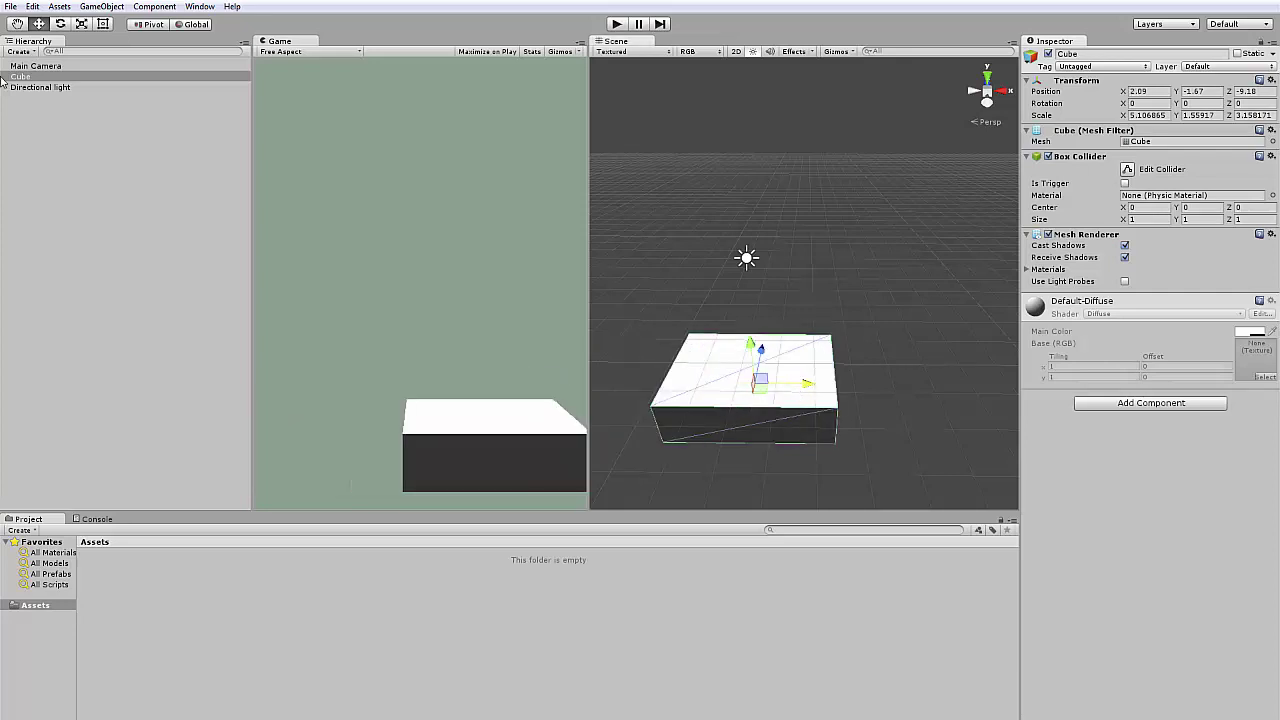
Step: Scale the cube along X to about 2.16 and move it to an X position of about 5.98
{"action": "left_click", "coordinate": [79, 25]}
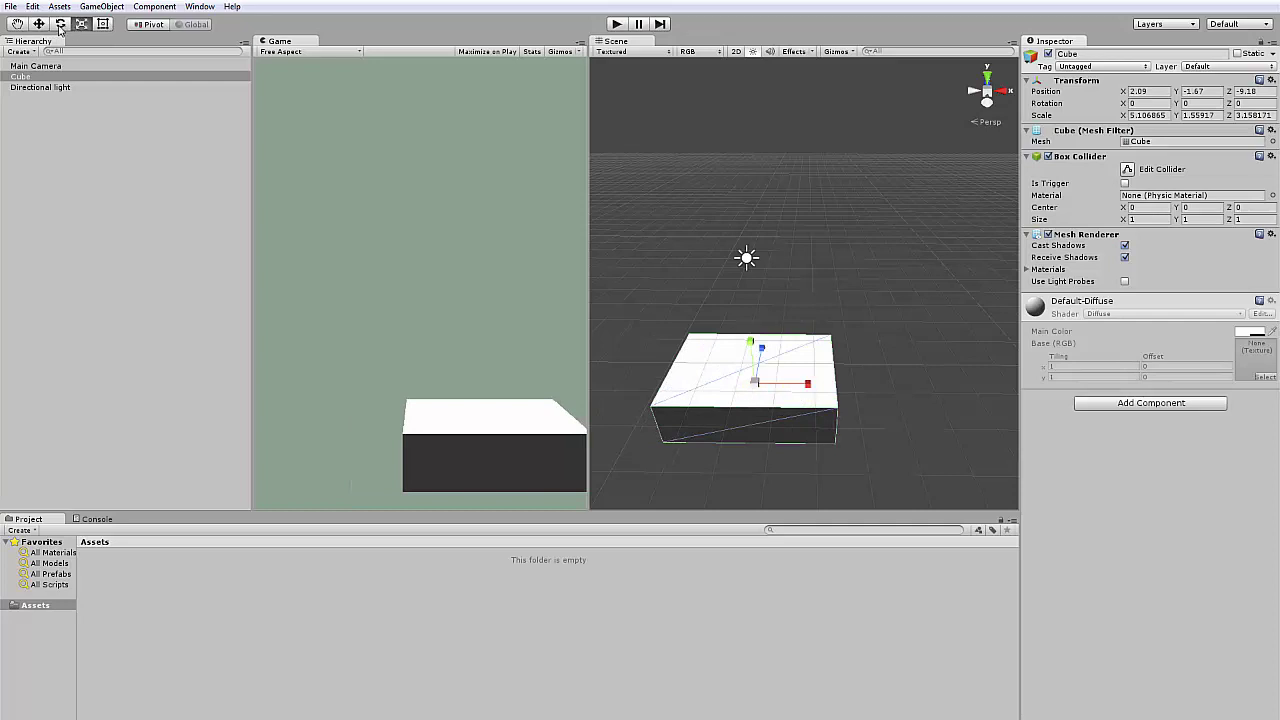
{"action": "left_click", "coordinate": [60, 24]}
{"action": "key", "text": "r"}
{"action": "left_click_drag", "start_coordinate": [806, 384], "coordinate": [928, 384]}
{"action": "left_click", "coordinate": [38, 24]}
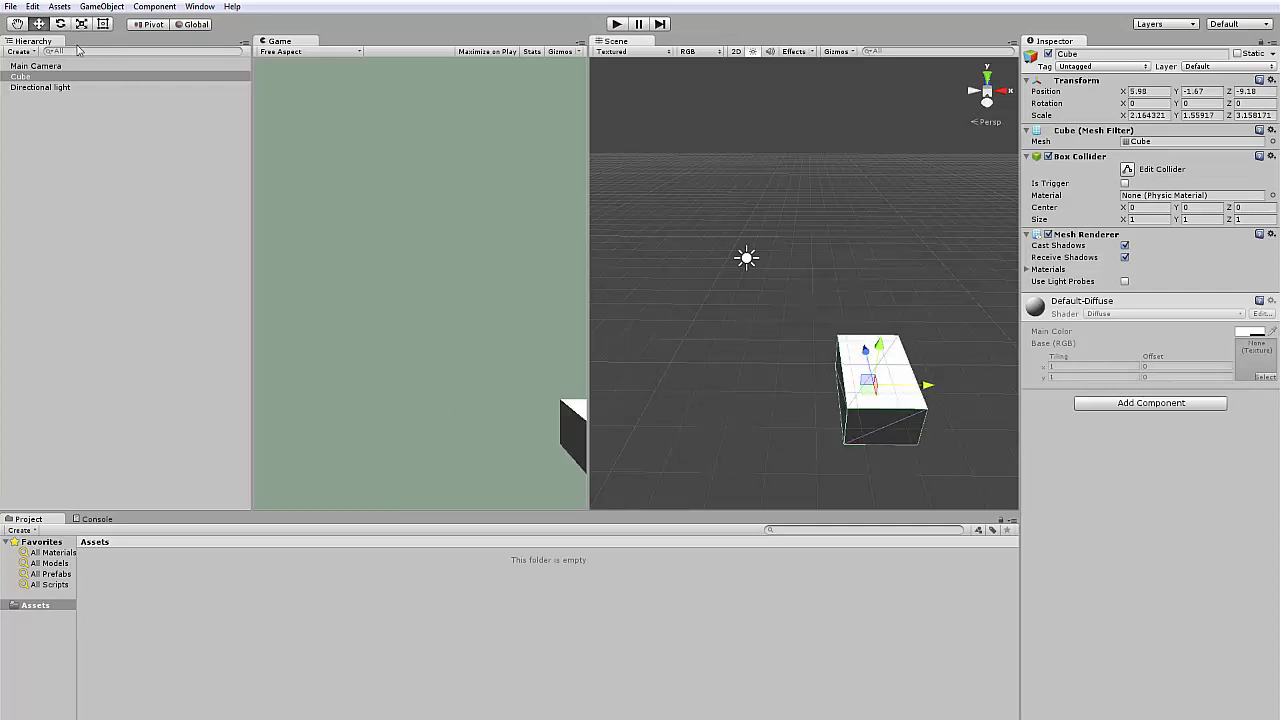
Step: Cycle through the Move, Rotate and Scale tools on the cube, finishing with the Rect tool active
{"action": "key", "text": "e"}
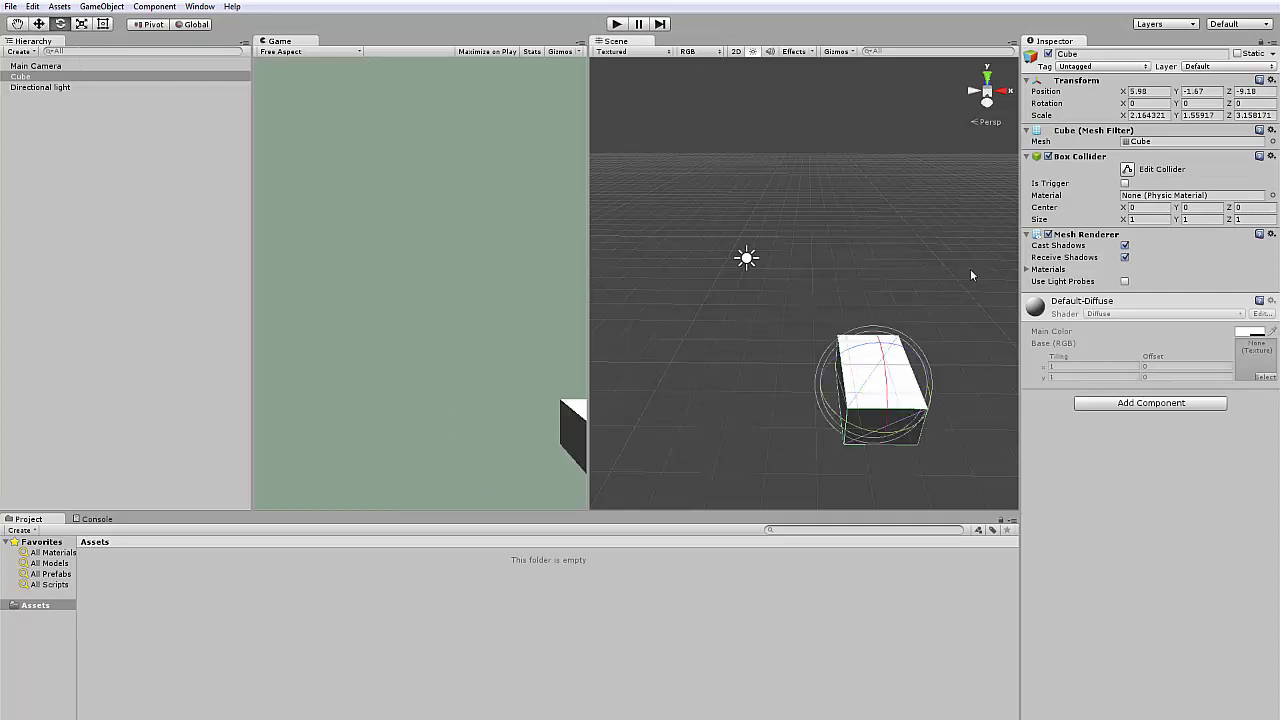
{"action": "key", "text": "w"}
{"action": "key", "text": "e"}
{"action": "key", "text": "w"}
{"action": "key", "text": "e"}
{"action": "key", "text": "w"}
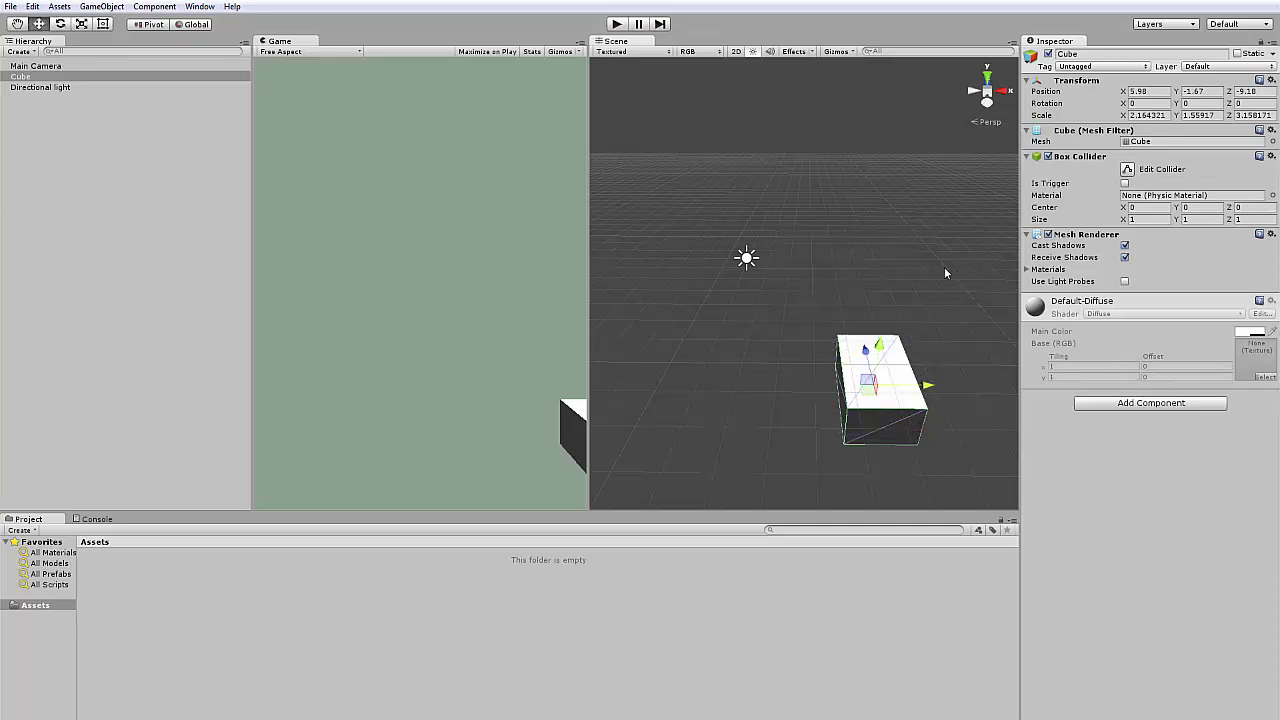
{"action": "key", "text": "e"}
{"action": "key", "text": "r"}
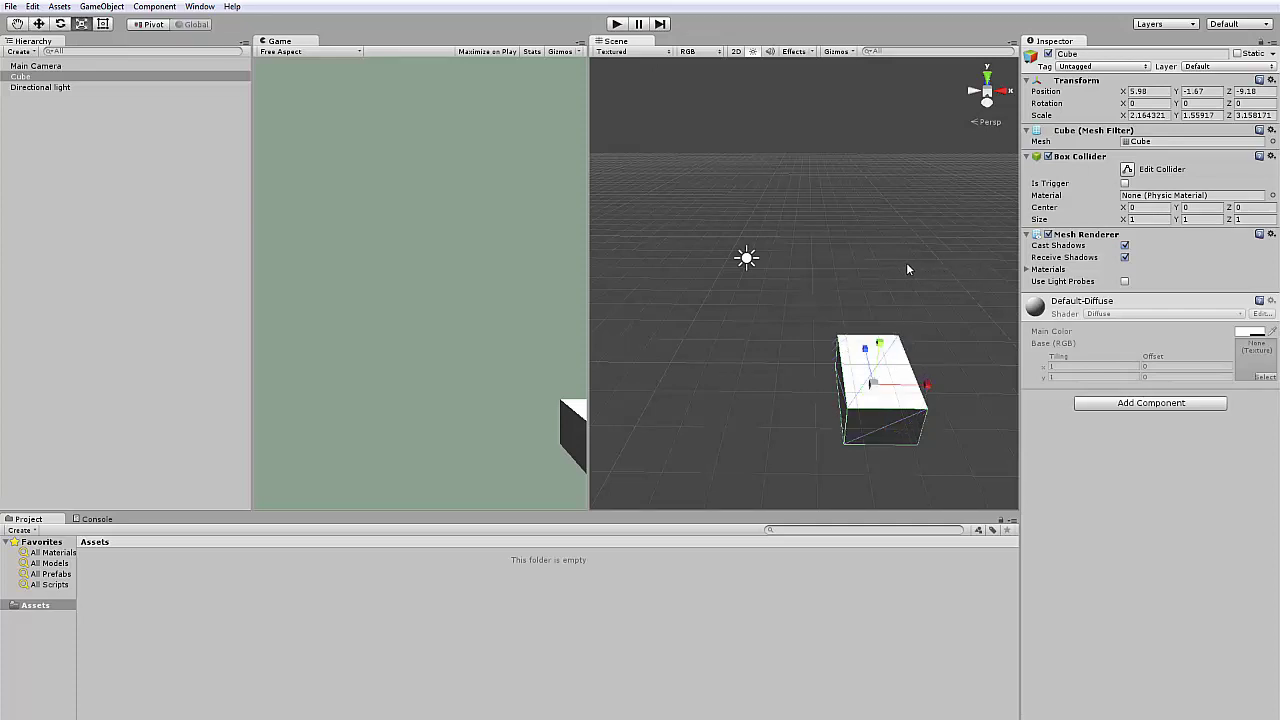
{"action": "key", "text": "t"}
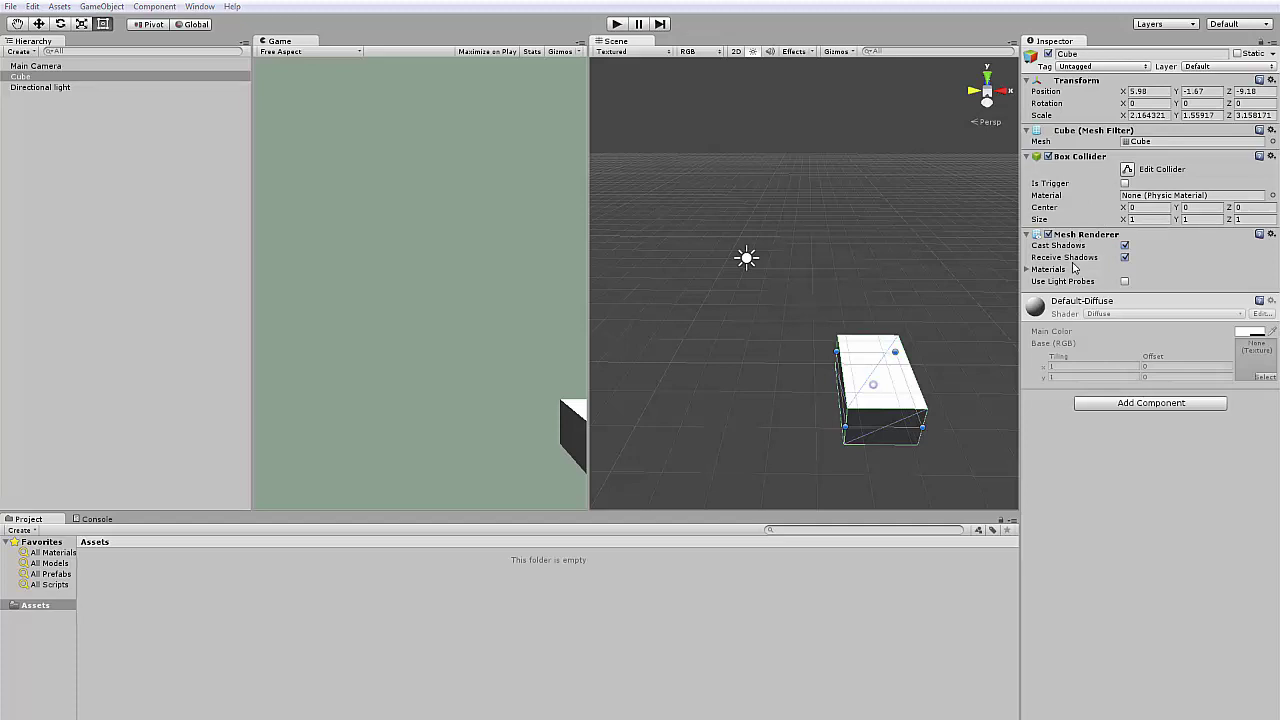
Step: Collapse the cube's Mesh Renderer, Box Collider and Mesh Filter components, leaving its Transform component expanded
{"action": "left_click", "coordinate": [74, 124]}
{"action": "left_click", "coordinate": [22, 76]}
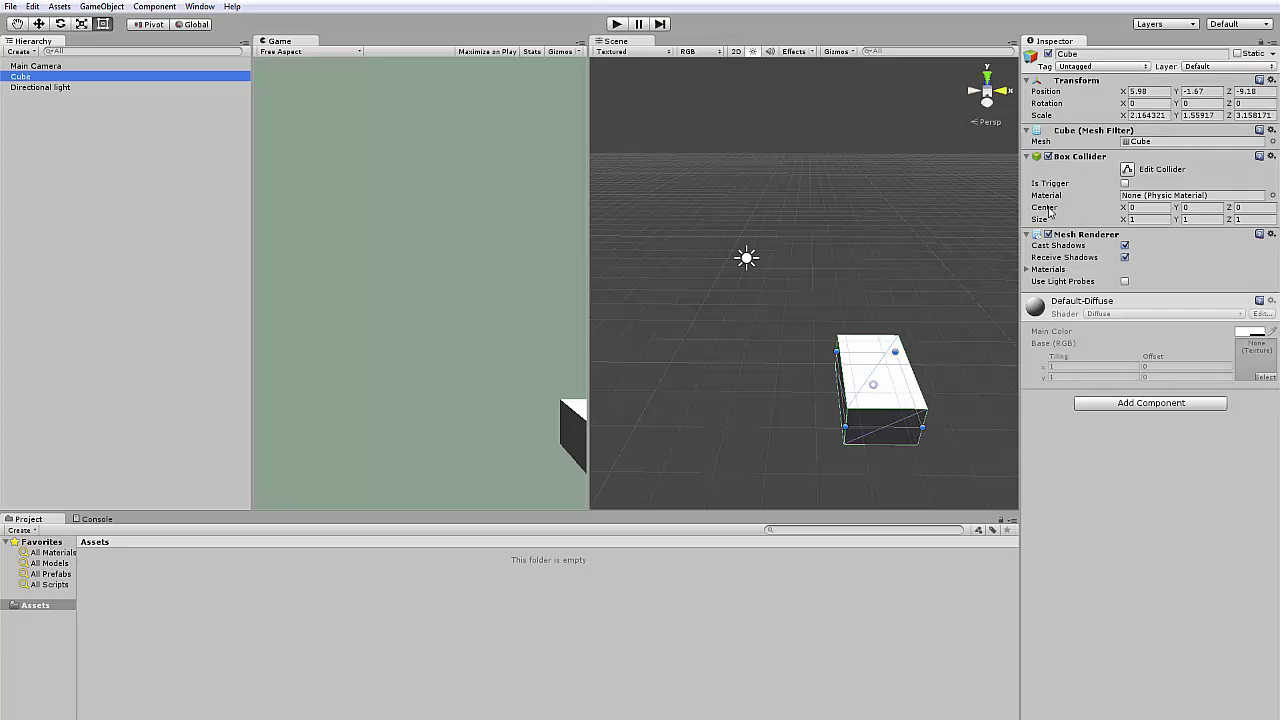
{"action": "left_click", "coordinate": [1027, 234]}
{"action": "left_click", "coordinate": [1027, 156]}
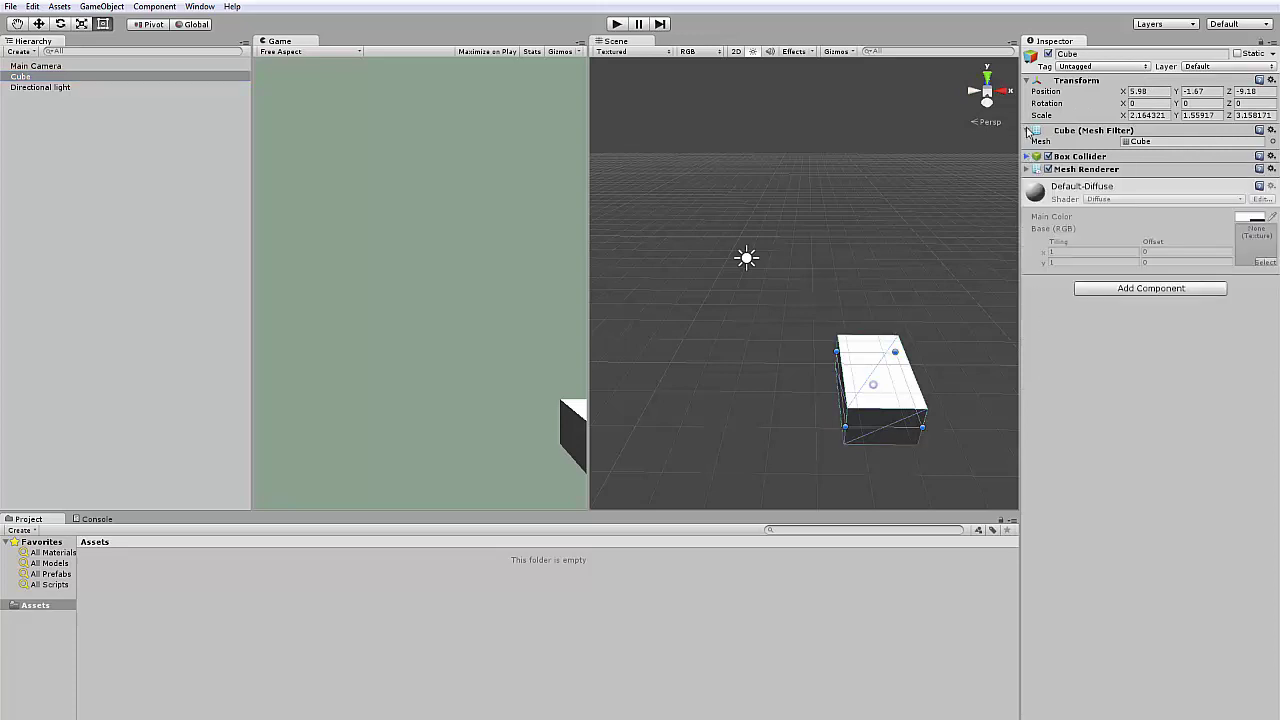
{"action": "left_click", "coordinate": [1028, 131]}
{"action": "left_click", "coordinate": [1029, 82]}
{"action": "left_click", "coordinate": [1029, 82]}
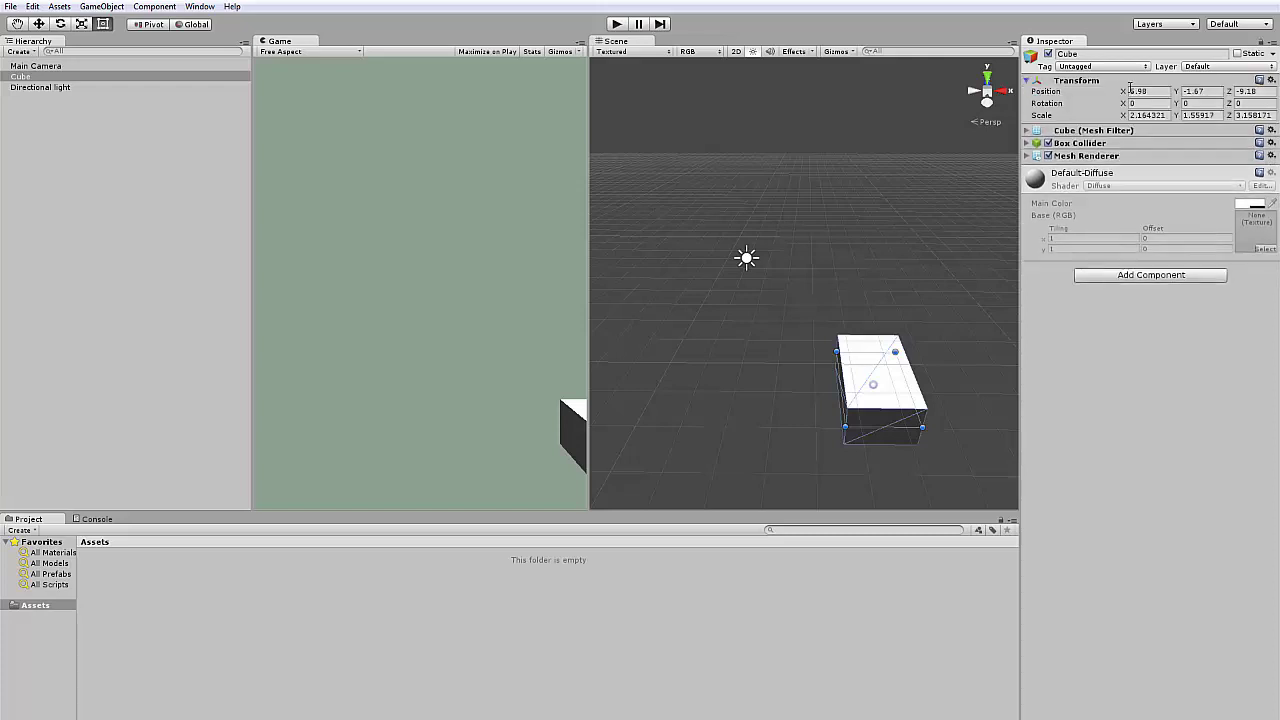
Step: Collapse the cube's Transform component, and select the directional light to view its Transform values alongside its Light settings
{"action": "left_click", "coordinate": [1077, 84]}
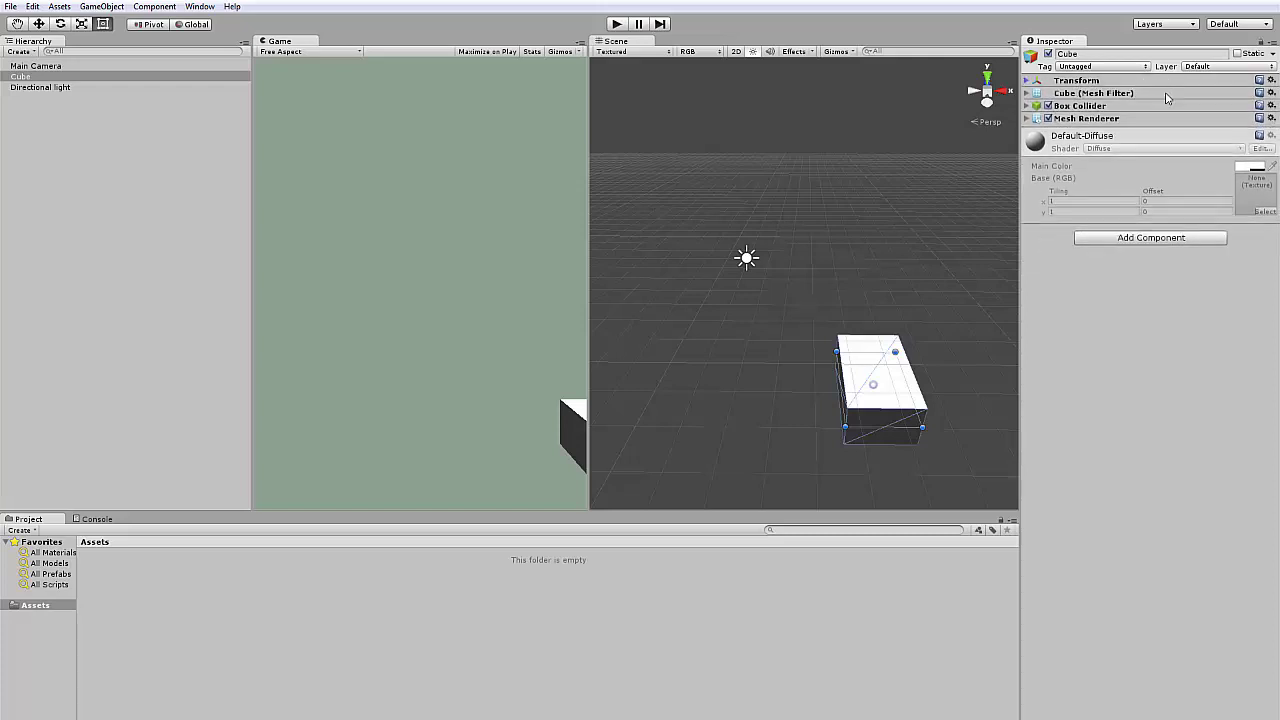
{"action": "left_click", "coordinate": [103, 7]}
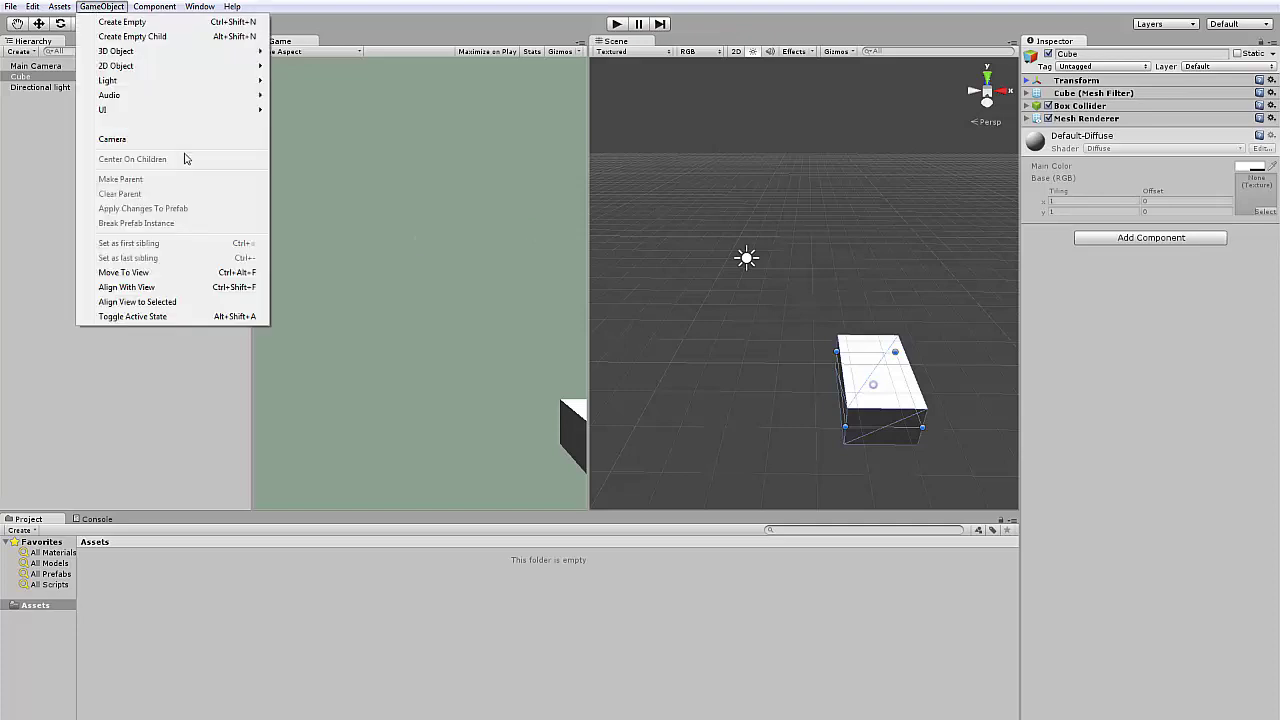
{"action": "left_click", "coordinate": [55, 116]}
{"action": "left_click", "coordinate": [40, 87]}
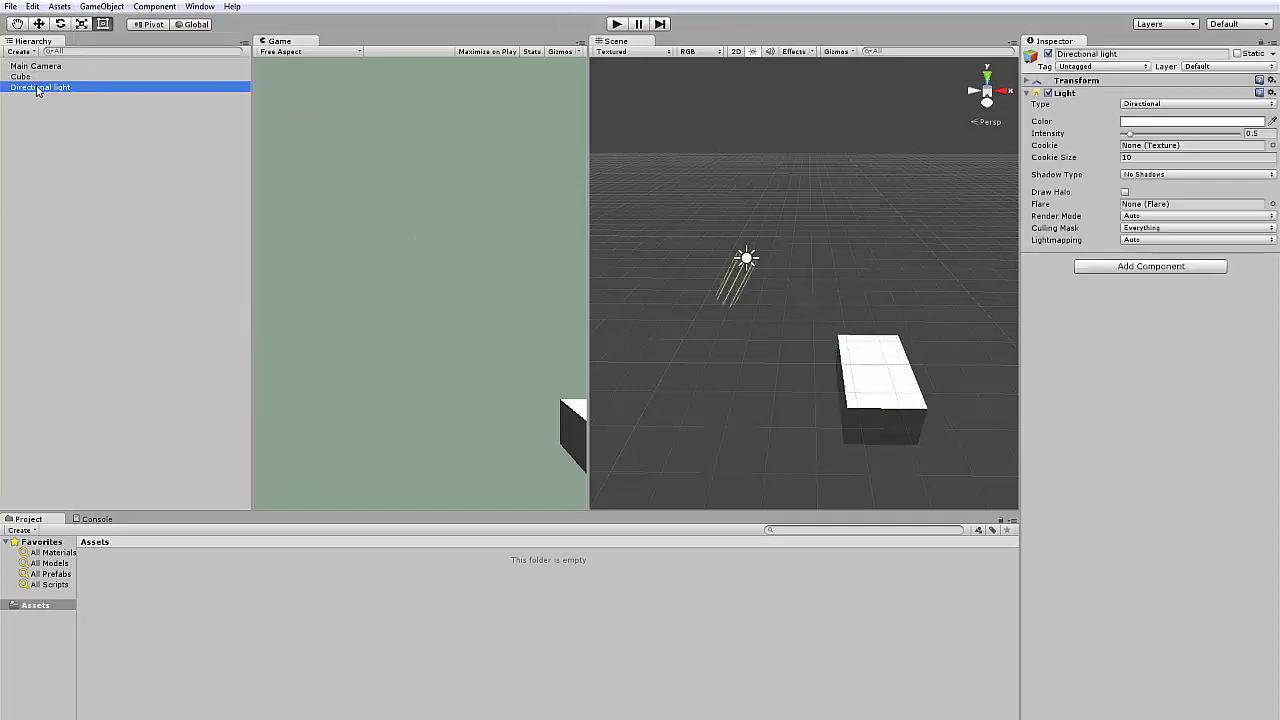
{"action": "left_click", "coordinate": [1078, 80]}
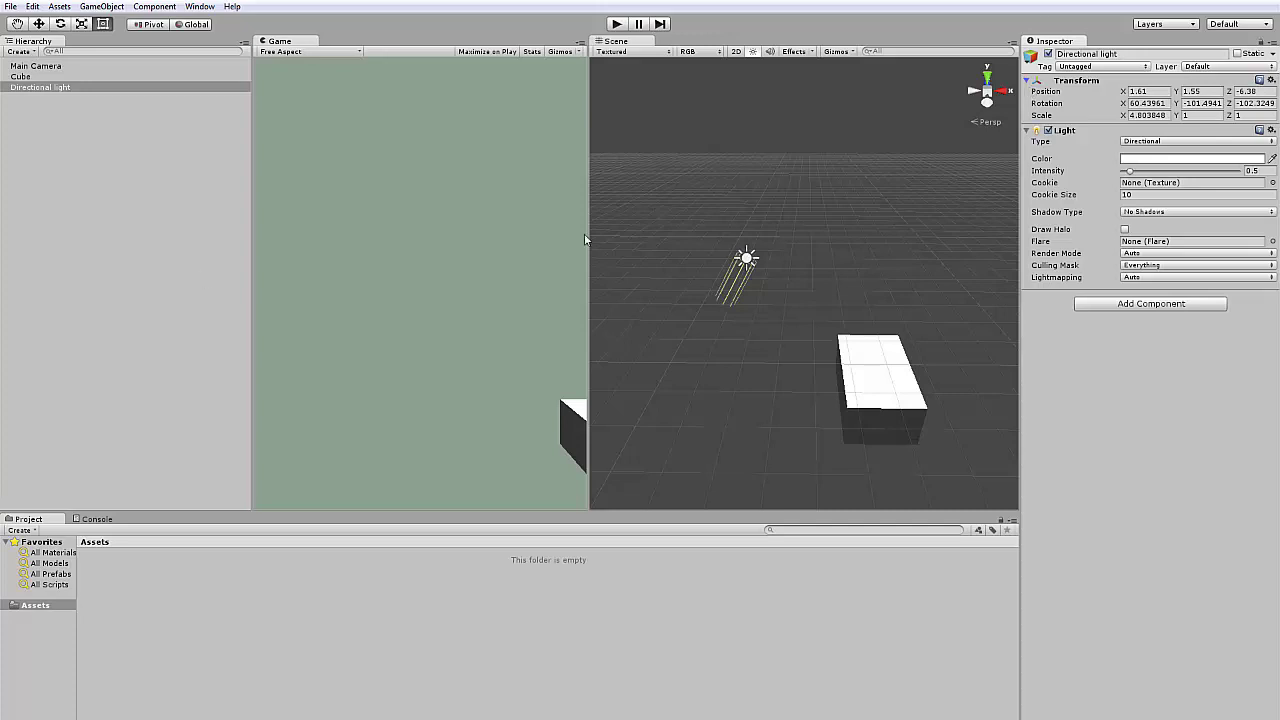
{"action": "scroll", "coordinate": [740, 226], "scroll_direction": "up", "scroll_amount": 1}
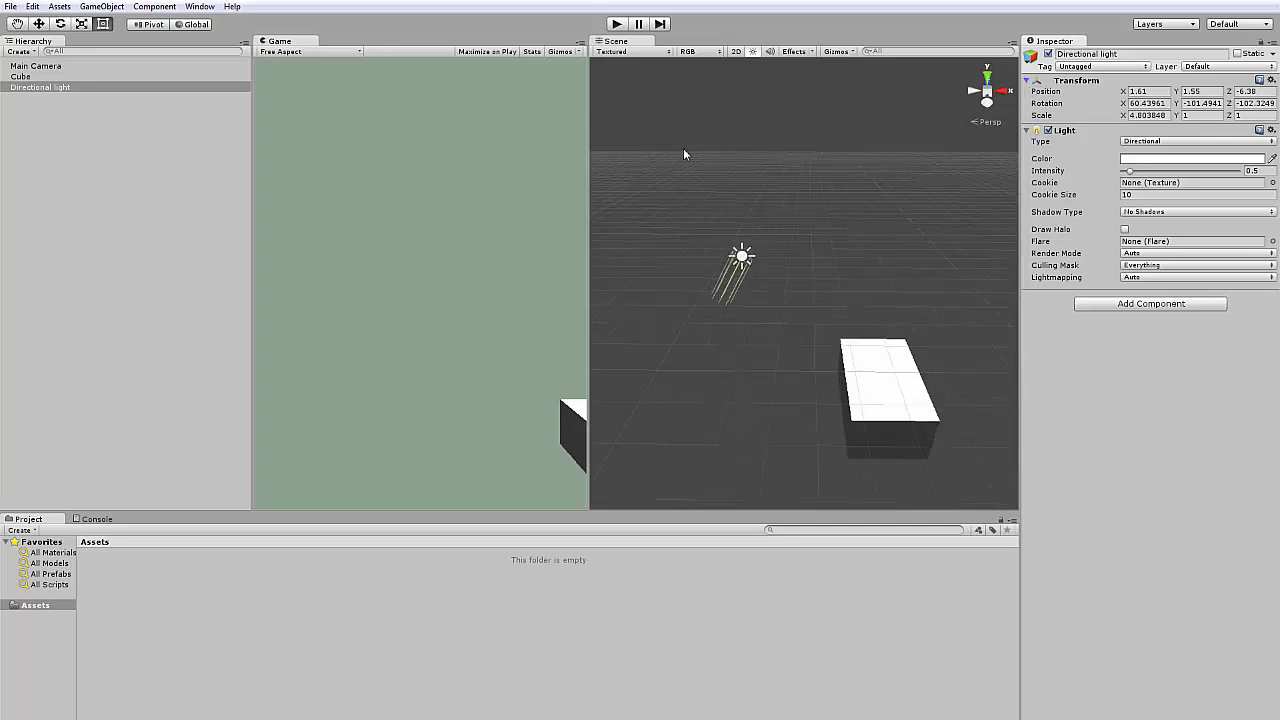
Step: Create an empty game object and move it to a position of about X 2.4, Y 2.35, Z -12.57
{"action": "left_click", "coordinate": [102, 6]}
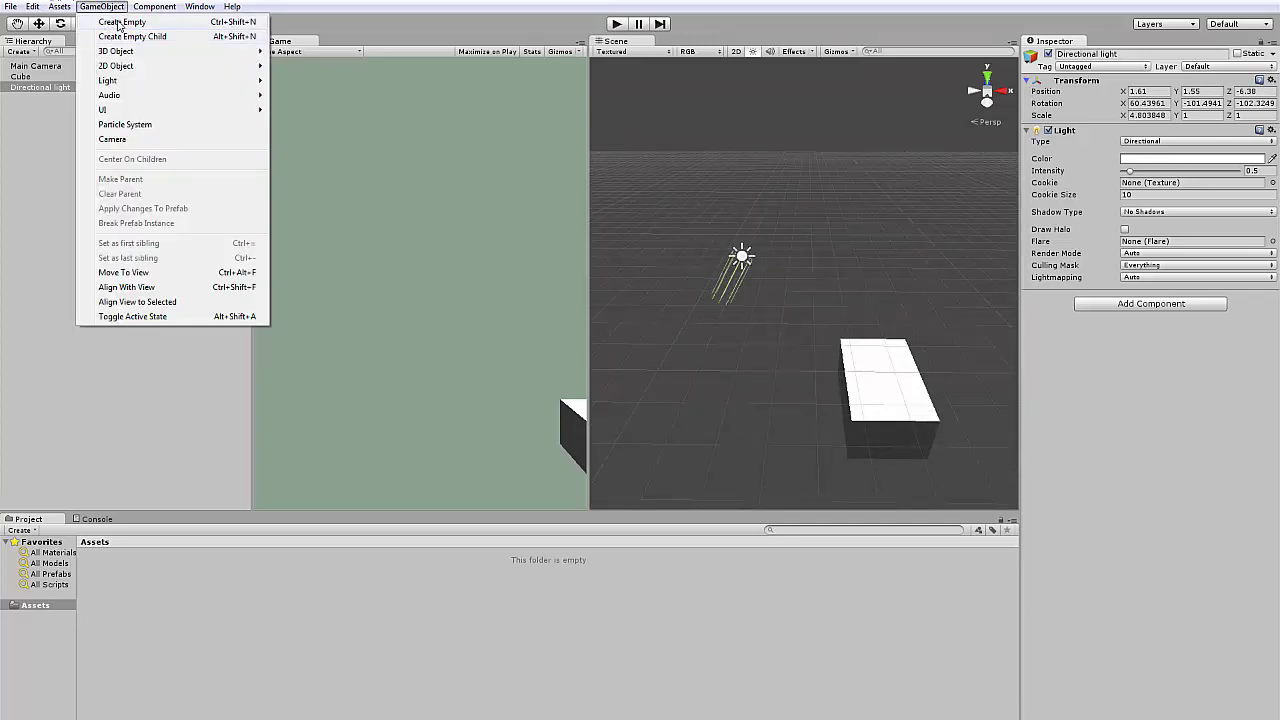
{"action": "left_click", "coordinate": [118, 22]}
{"action": "scroll", "coordinate": [784, 235], "scroll_direction": "up", "scroll_amount": 1}
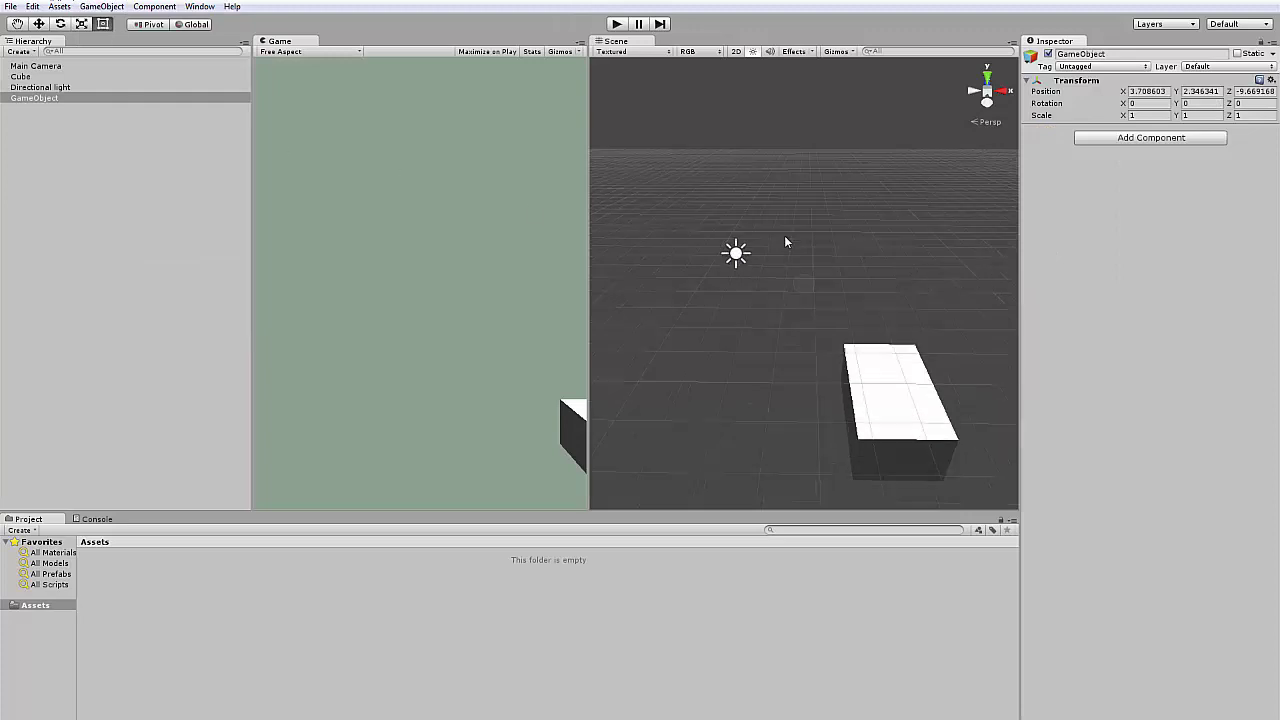
{"action": "double_click", "coordinate": [55, 97]}
{"action": "left_click", "coordinate": [41, 24]}
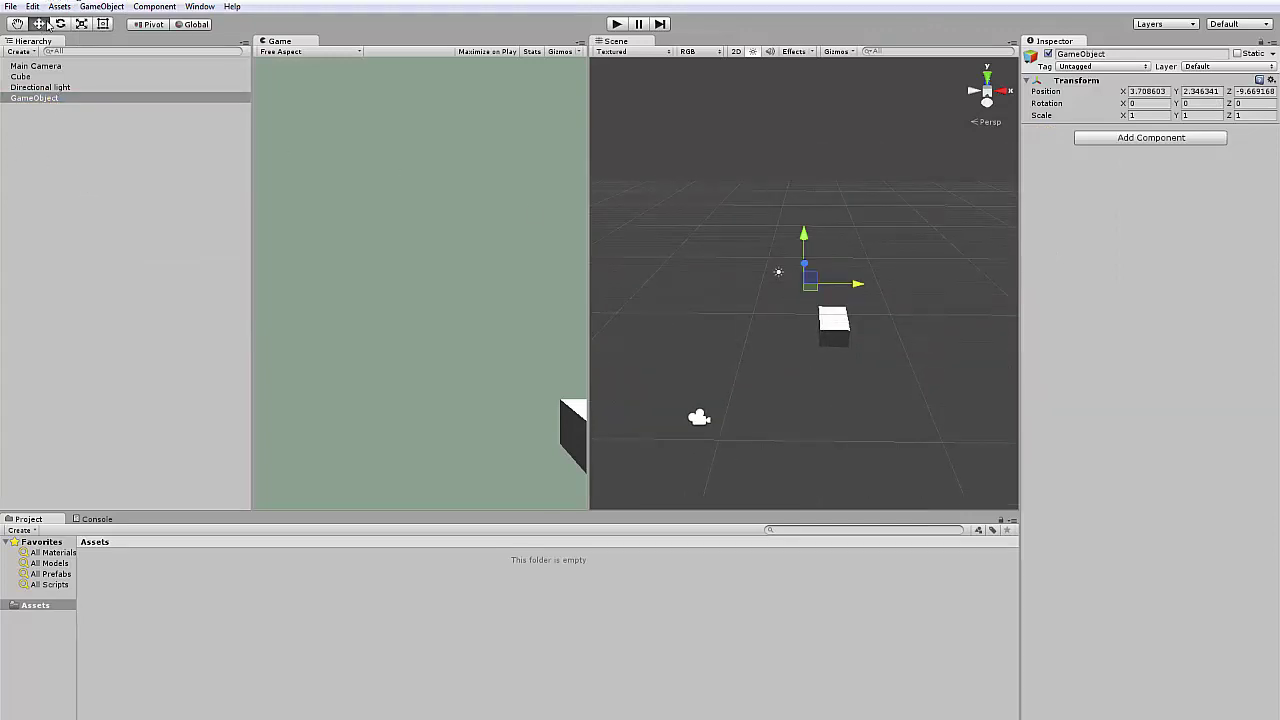
{"action": "scroll", "coordinate": [918, 266], "scroll_direction": "up", "scroll_amount": 3}
{"action": "left_click_drag", "start_coordinate": [876, 290], "coordinate": [738, 350]}
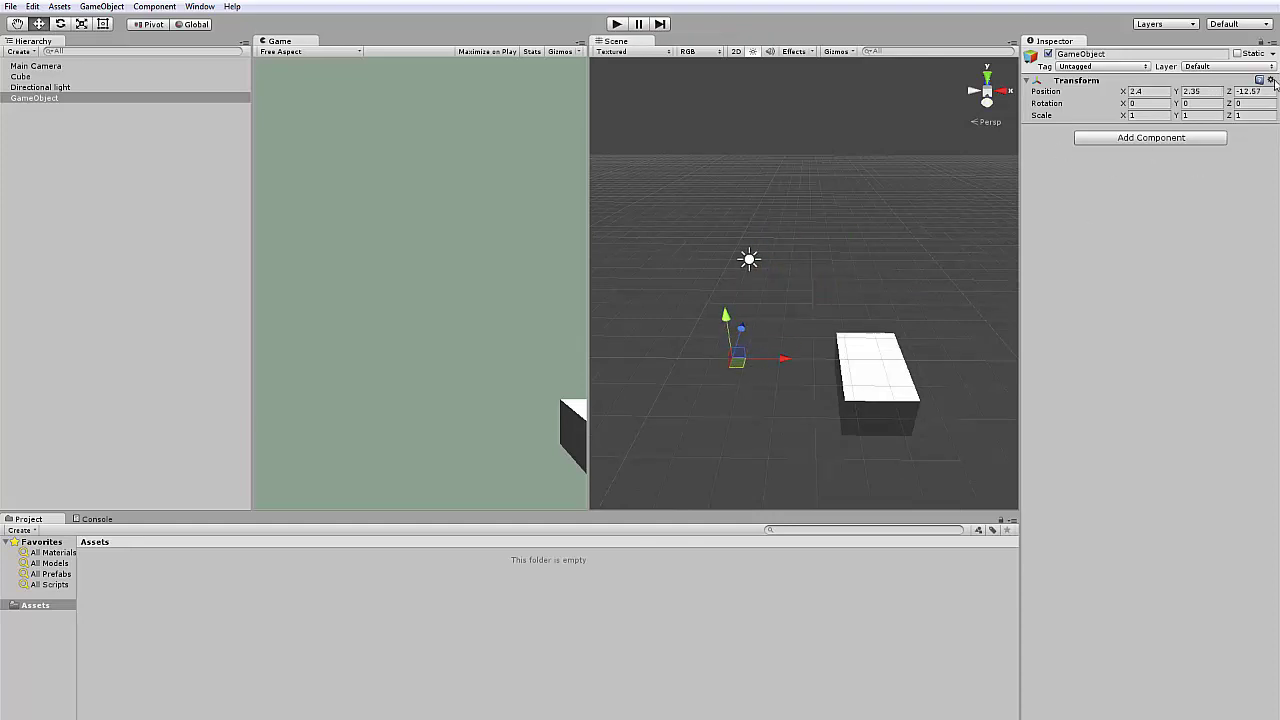
Step: Add a Light component to the empty game object
{"action": "left_click", "coordinate": [1160, 138]}
{"action": "type", "text": "L"}
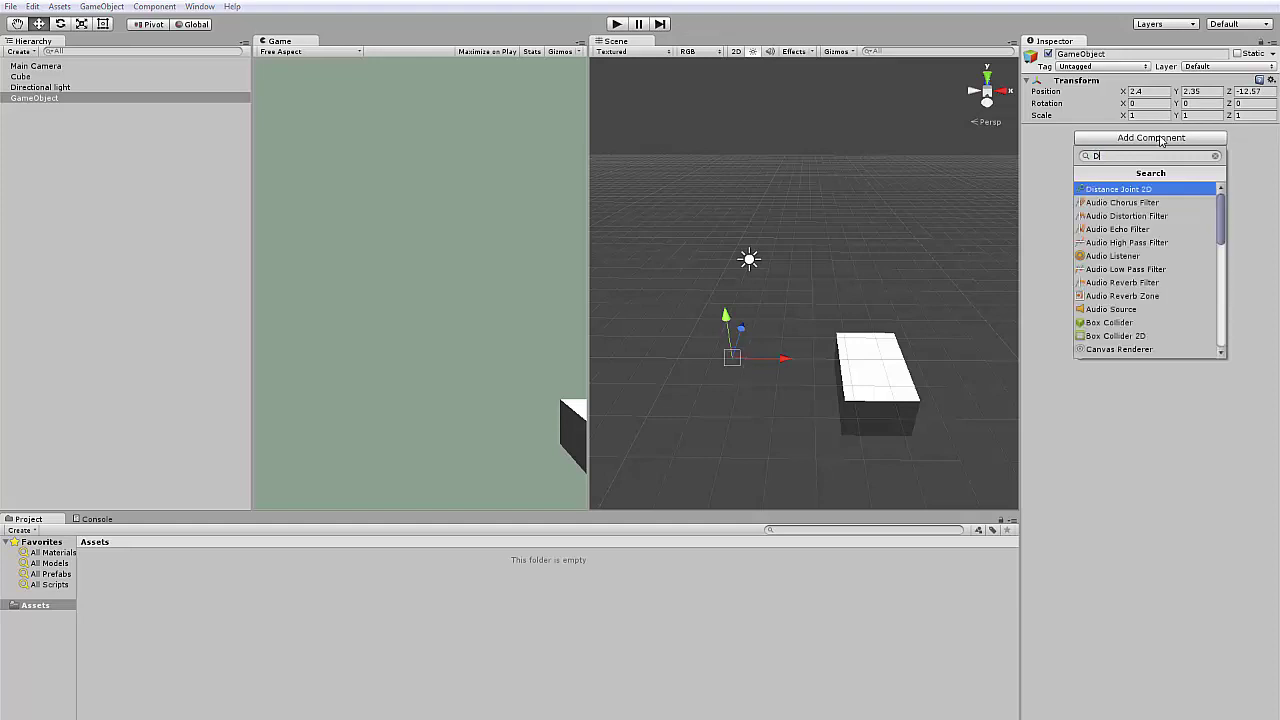
{"action": "type", "text": "i"}
{"action": "key", "text": "BackSpace"}
{"action": "key", "text": "BackSpace"}
{"action": "type", "text": "Ligh"}
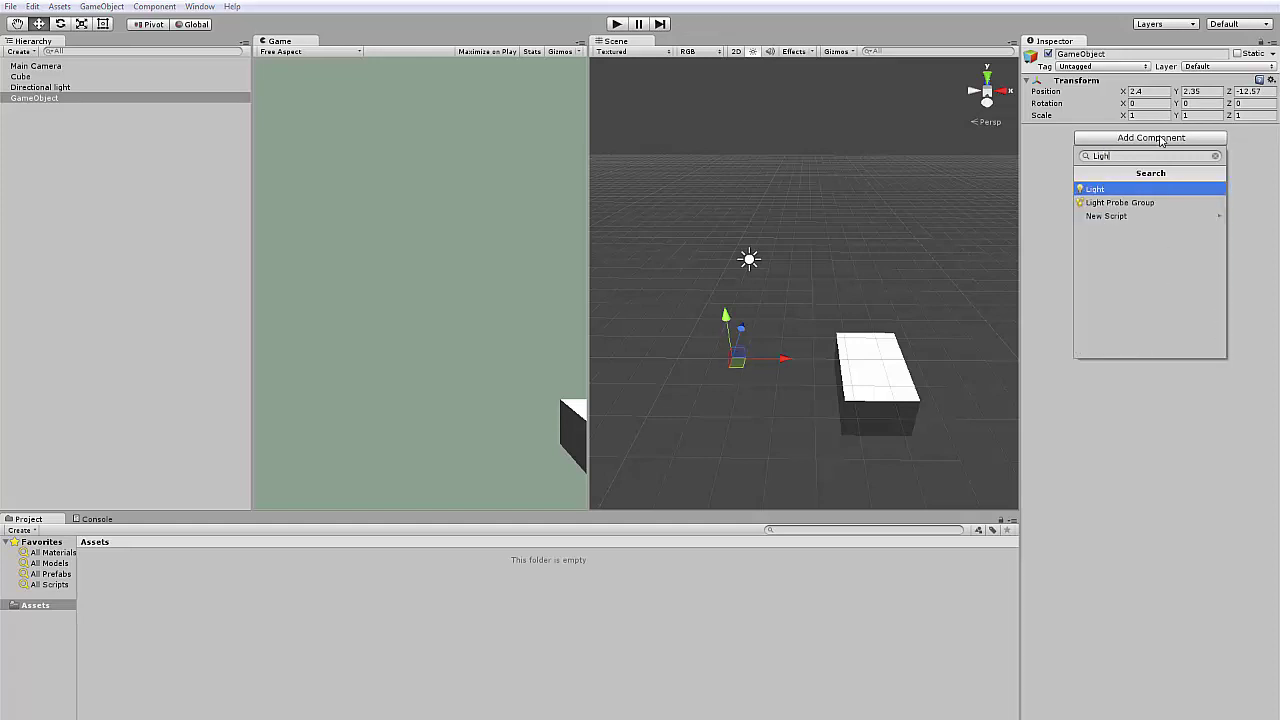
{"action": "key", "text": "Return"}
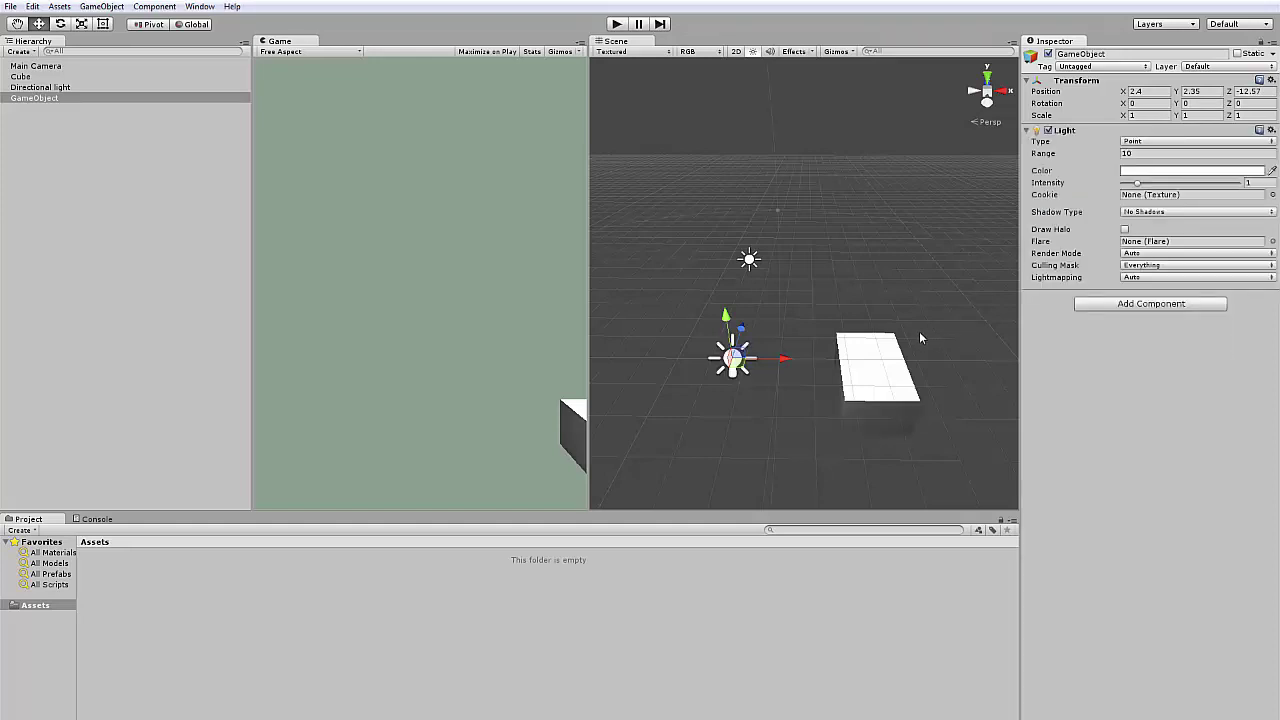
Step: Switch the new light's type through Spot and Directional, finishing on Area (baked only)
{"action": "scroll", "coordinate": [919, 331], "scroll_direction": "down", "scroll_amount": 5}
{"action": "left_click", "coordinate": [1152, 142]}
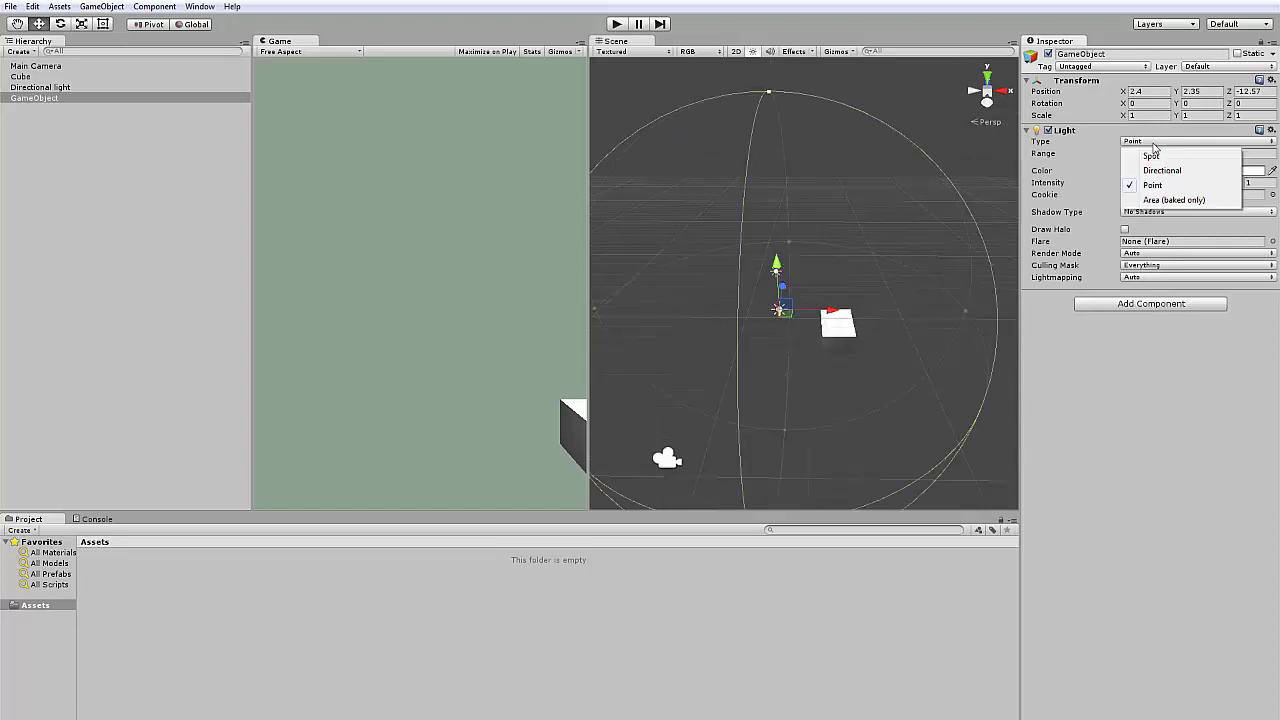
{"action": "left_click", "coordinate": [1151, 156]}
{"action": "left_click", "coordinate": [1152, 141]}
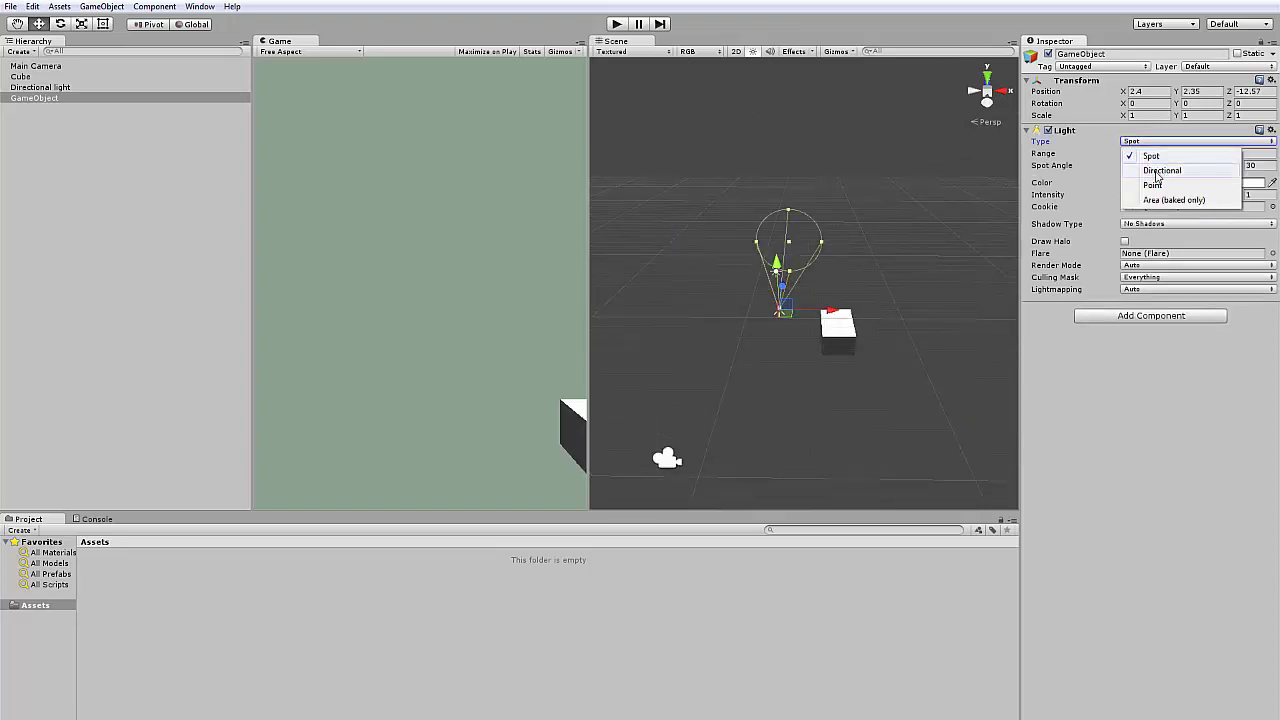
{"action": "left_click", "coordinate": [1160, 171]}
{"action": "left_click", "coordinate": [1152, 141]}
{"action": "left_click", "coordinate": [1176, 200]}
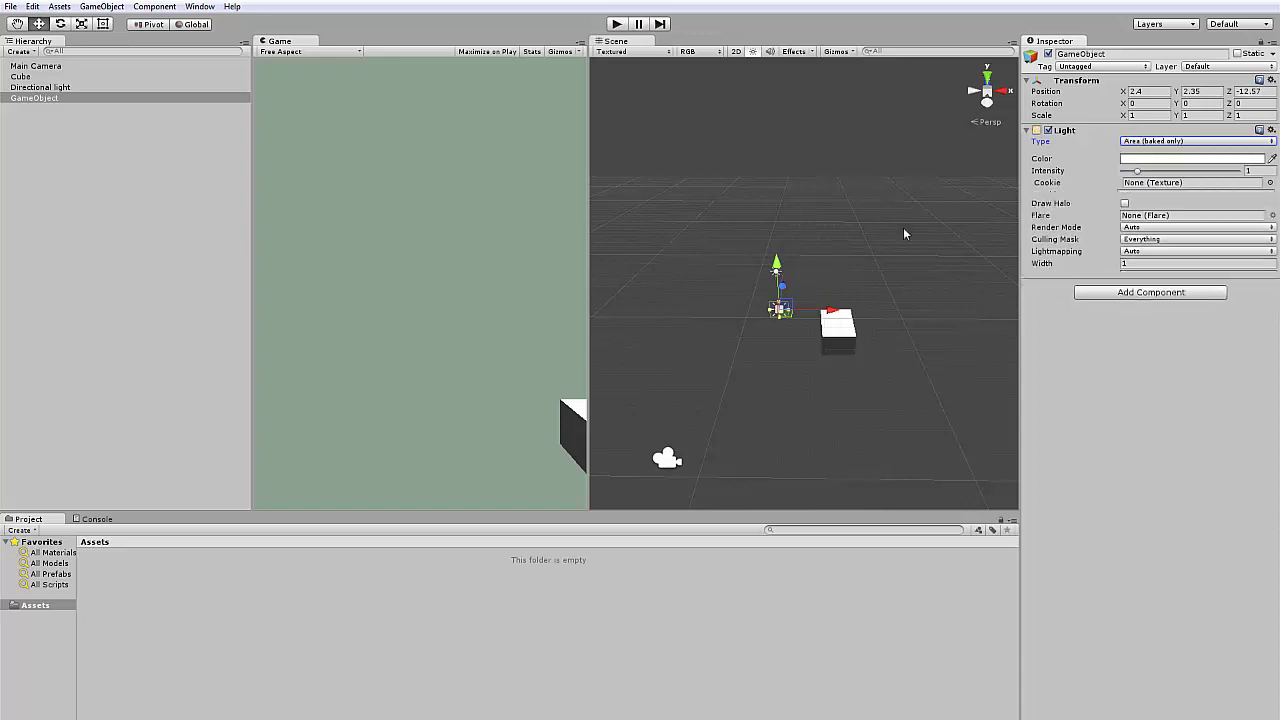
Step: Widen the area light to a width of about 7.38 and raise its object to a Y position of about 3.97
{"action": "scroll", "coordinate": [760, 330], "scroll_direction": "up", "scroll_amount": 3}
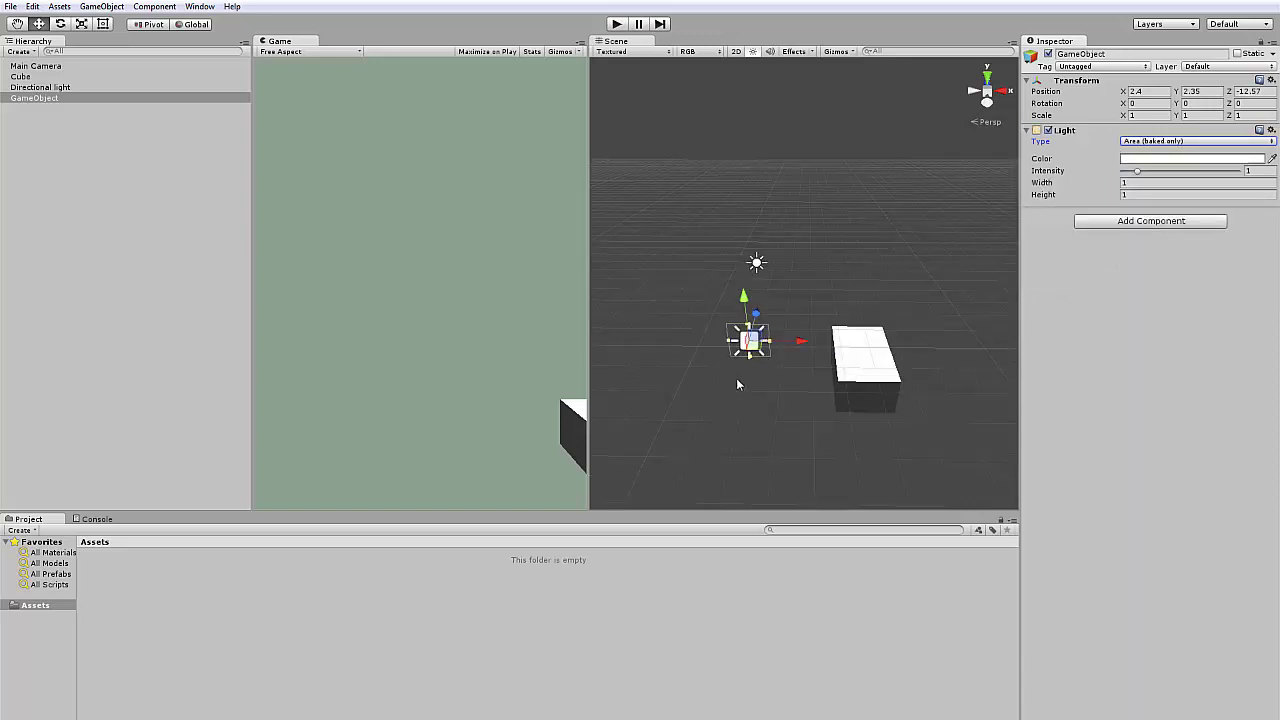
{"action": "left_click_drag", "start_coordinate": [731, 345], "coordinate": [627, 342]}
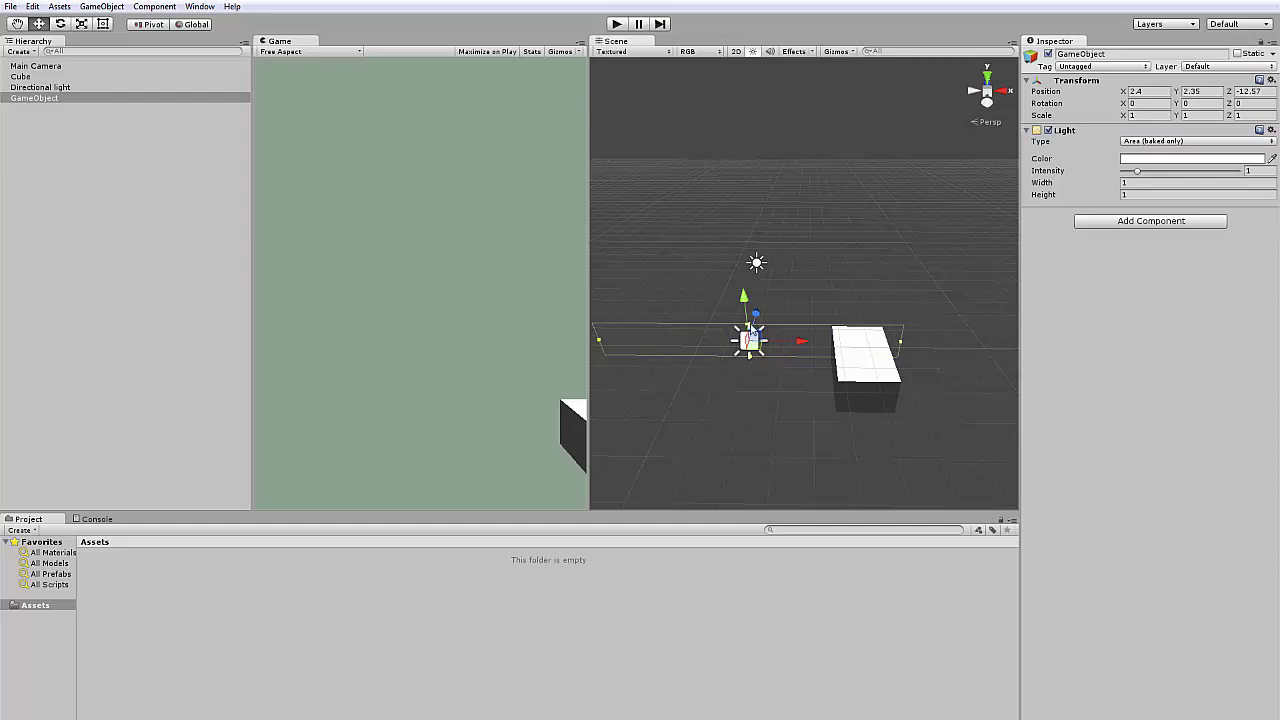
{"action": "left_click_drag", "start_coordinate": [752, 333], "coordinate": [764, 277]}
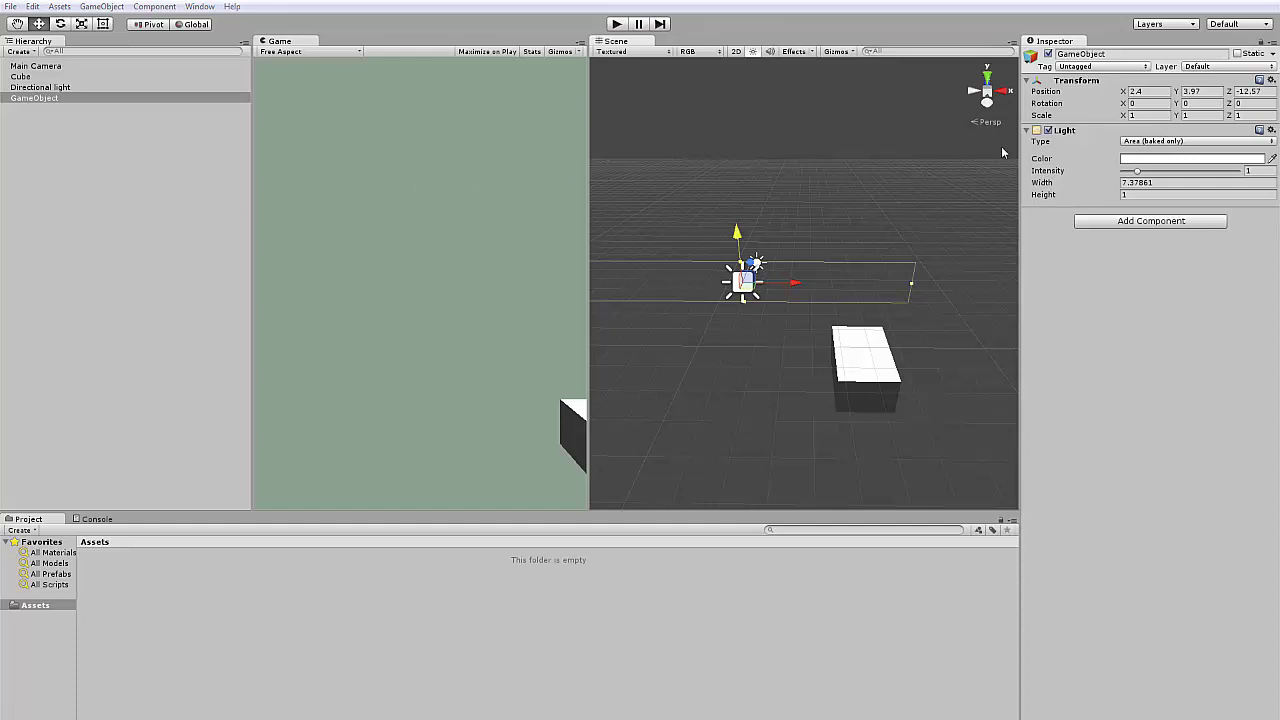
Step: Review the available light types and change the area light's type to Spot
{"action": "left_click", "coordinate": [1120, 130]}
{"action": "left_click", "coordinate": [1160, 130]}
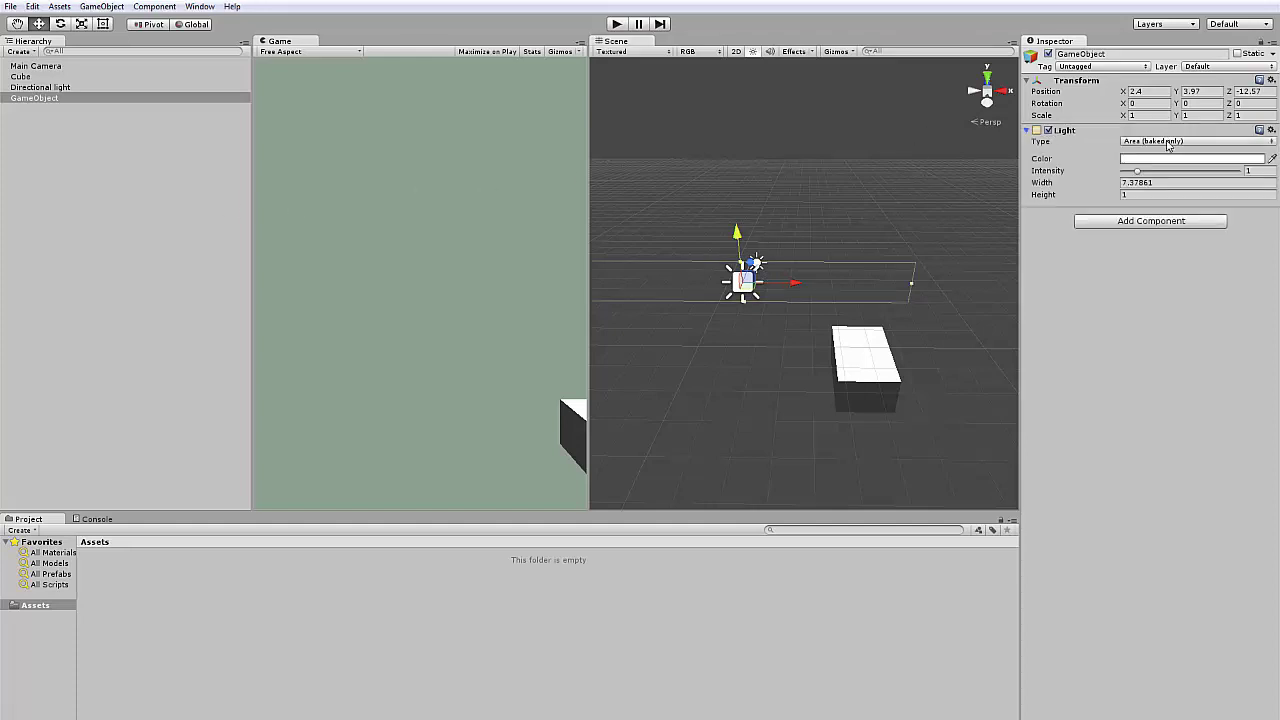
{"action": "left_click", "coordinate": [1175, 141]}
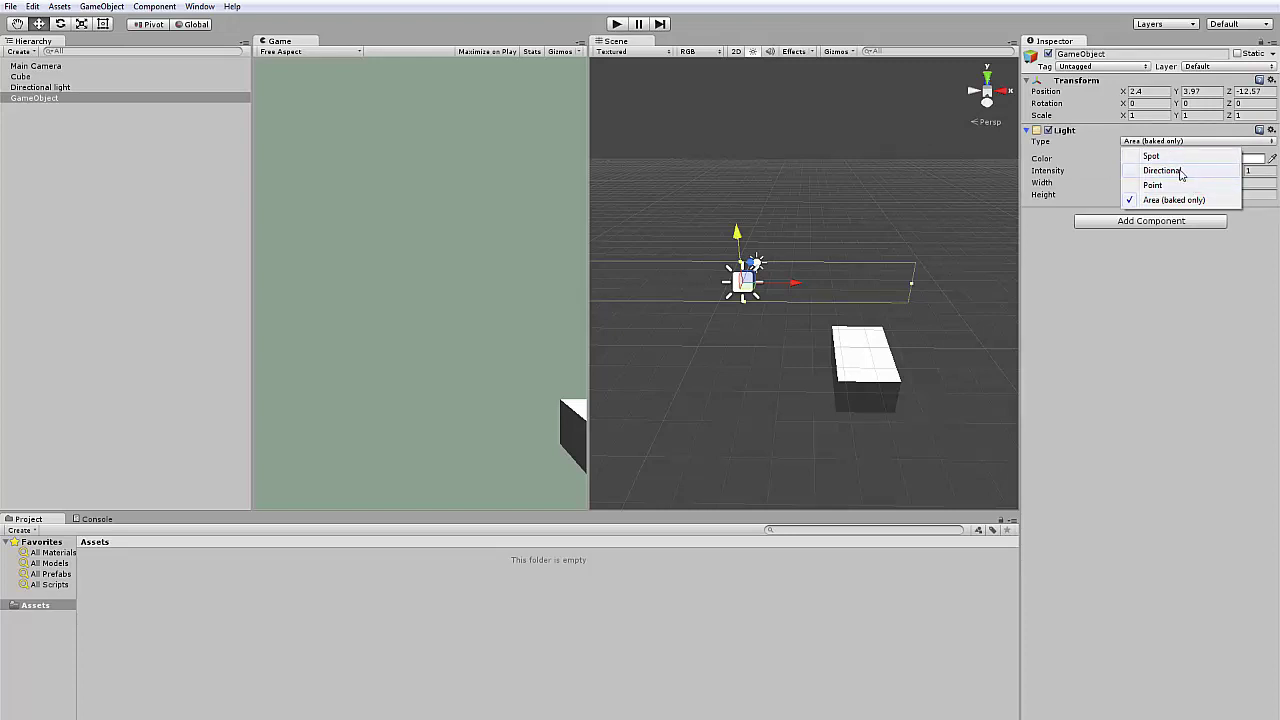
{"action": "left_click", "coordinate": [1188, 392]}
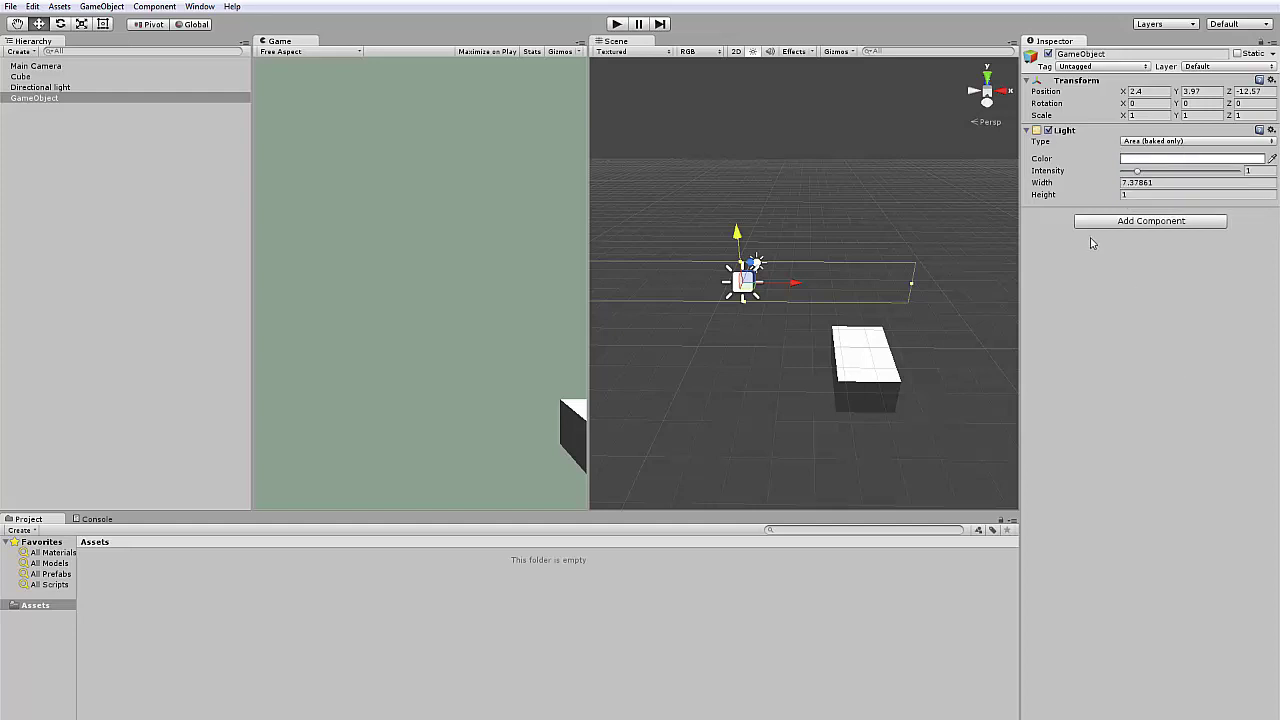
{"action": "left_click", "coordinate": [1191, 143]}
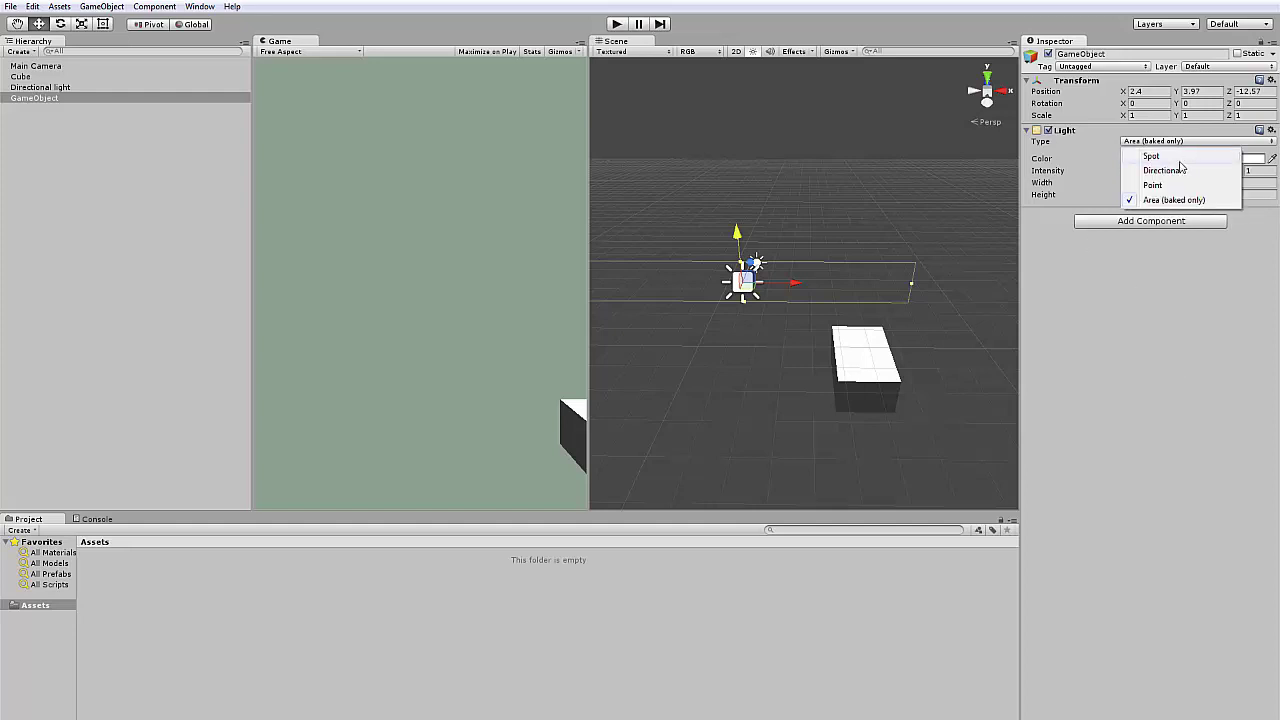
{"action": "left_click", "coordinate": [1165, 157]}
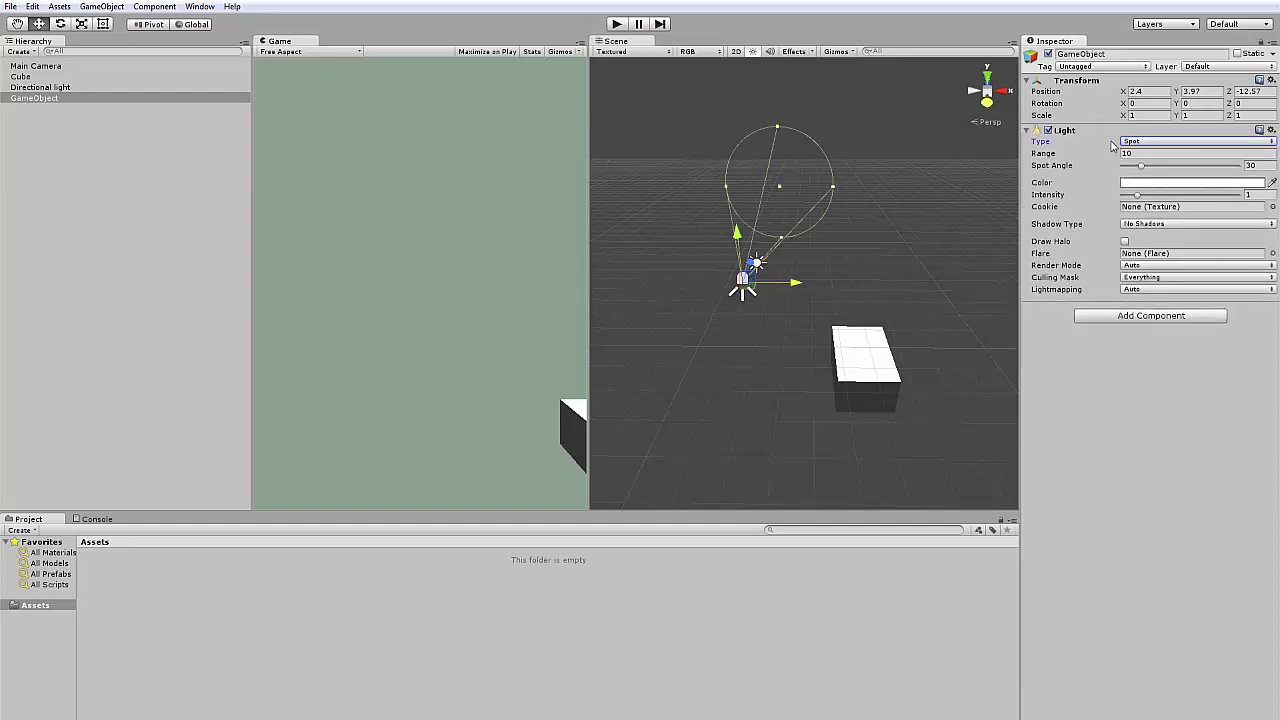
Step: Fold and unfold the game object's Transform and Light components, leaving Transform expanded and Light collapsed
{"action": "left_click", "coordinate": [1027, 131]}
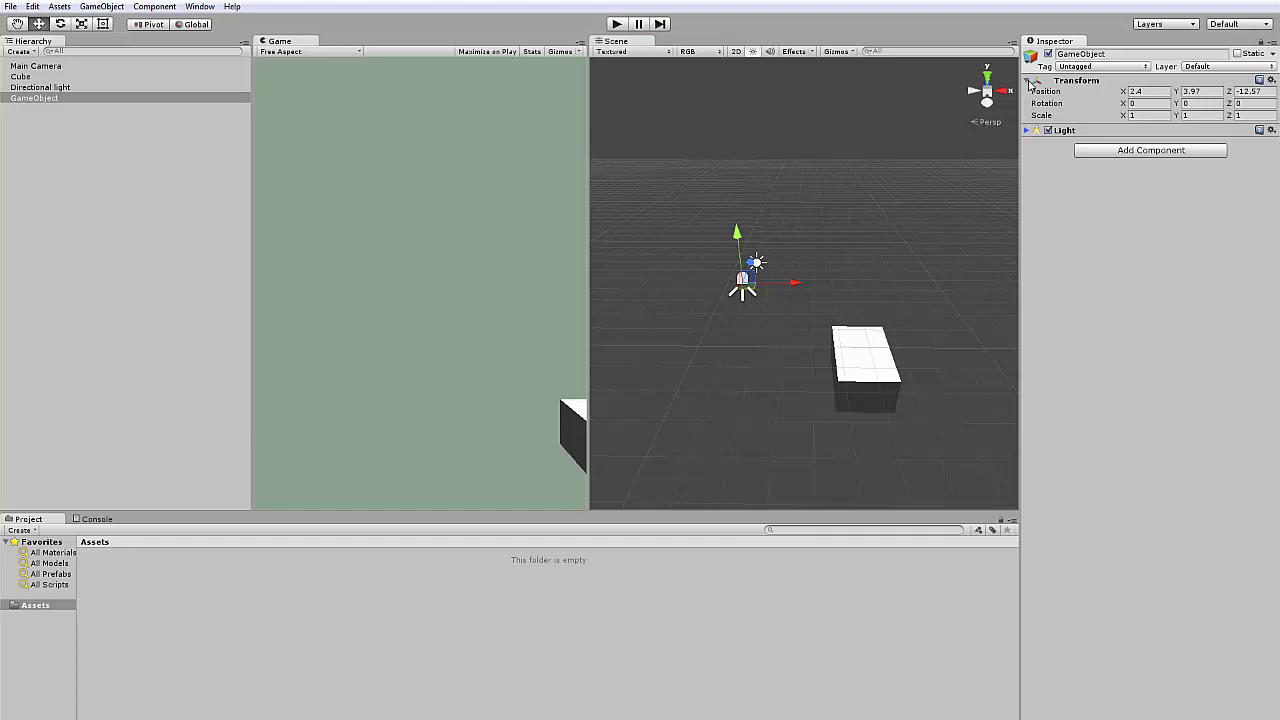
{"action": "left_click", "coordinate": [1028, 81]}
{"action": "left_click", "coordinate": [1028, 81]}
{"action": "left_click", "coordinate": [1027, 131]}
{"action": "left_click", "coordinate": [1027, 131]}
{"action": "scroll", "coordinate": [889, 298], "scroll_direction": "up", "scroll_amount": 1}
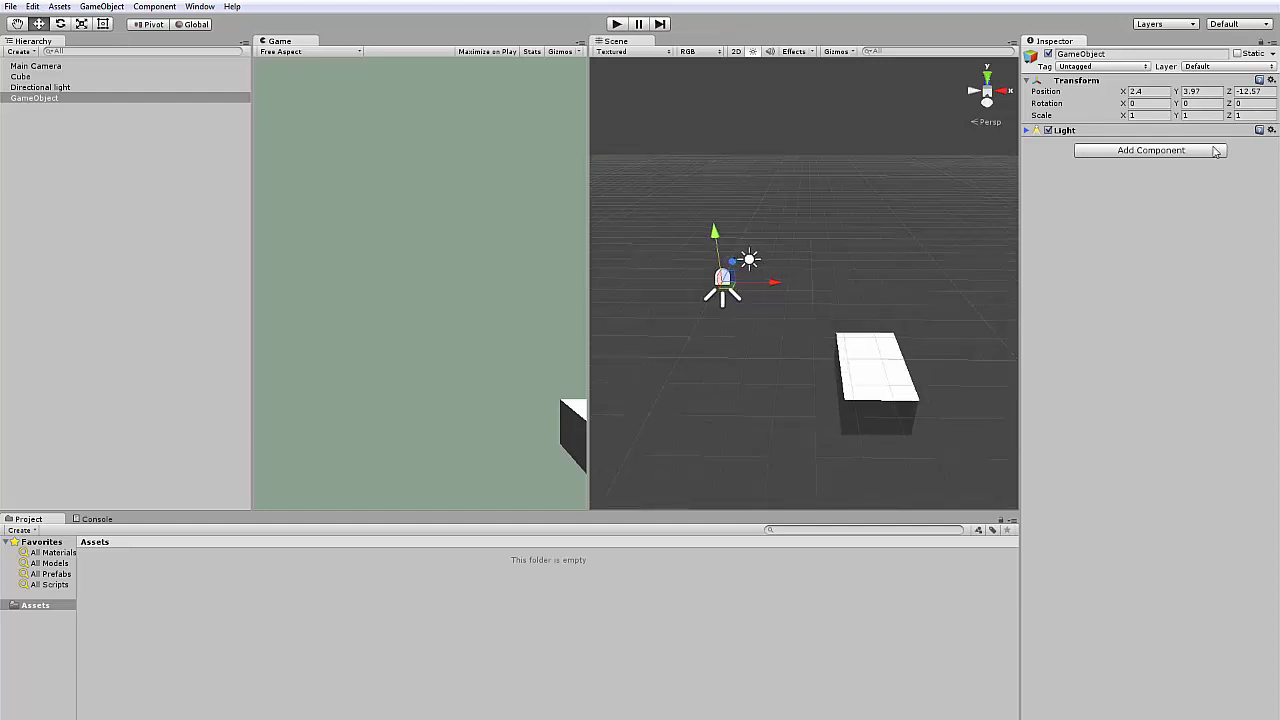
Step: Remove the Light component from the game object
{"action": "left_click", "coordinate": [1271, 131]}
{"action": "left_click", "coordinate": [1272, 132]}
{"action": "left_click", "coordinate": [1271, 131]}
{"action": "left_click", "coordinate": [1271, 131]}
{"action": "left_click", "coordinate": [1271, 131]}
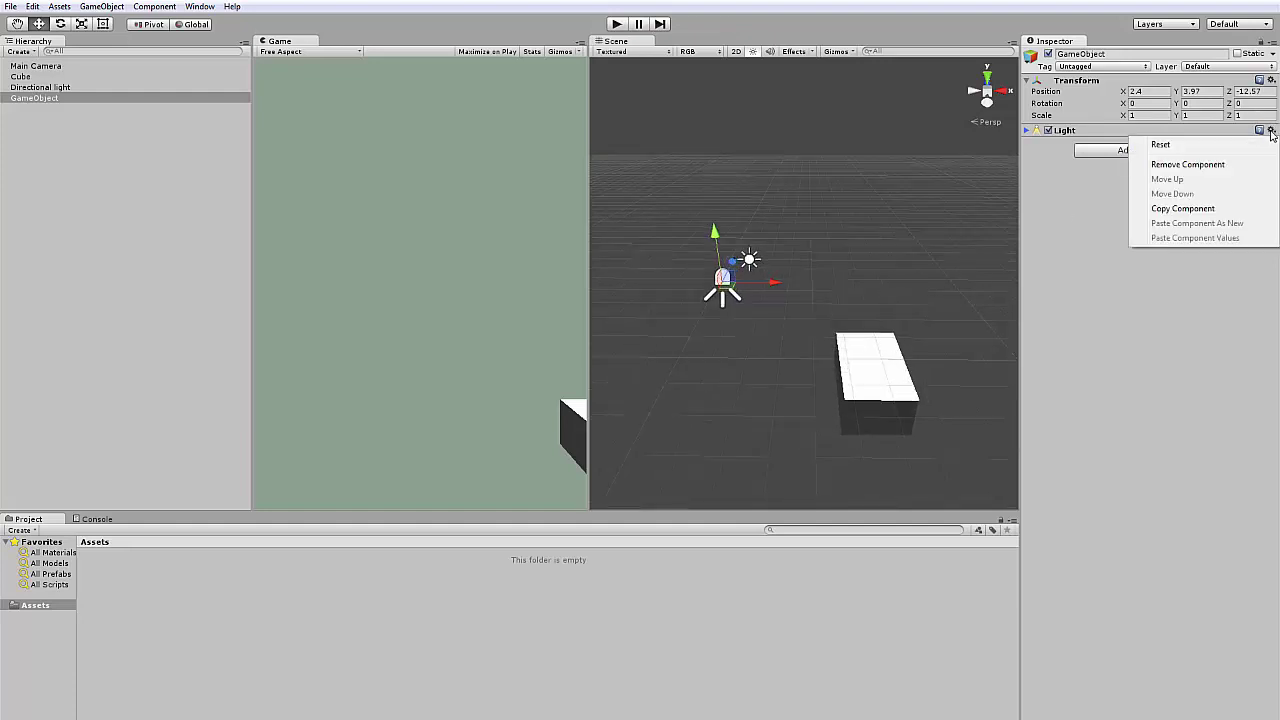
{"action": "left_click", "coordinate": [1250, 164]}
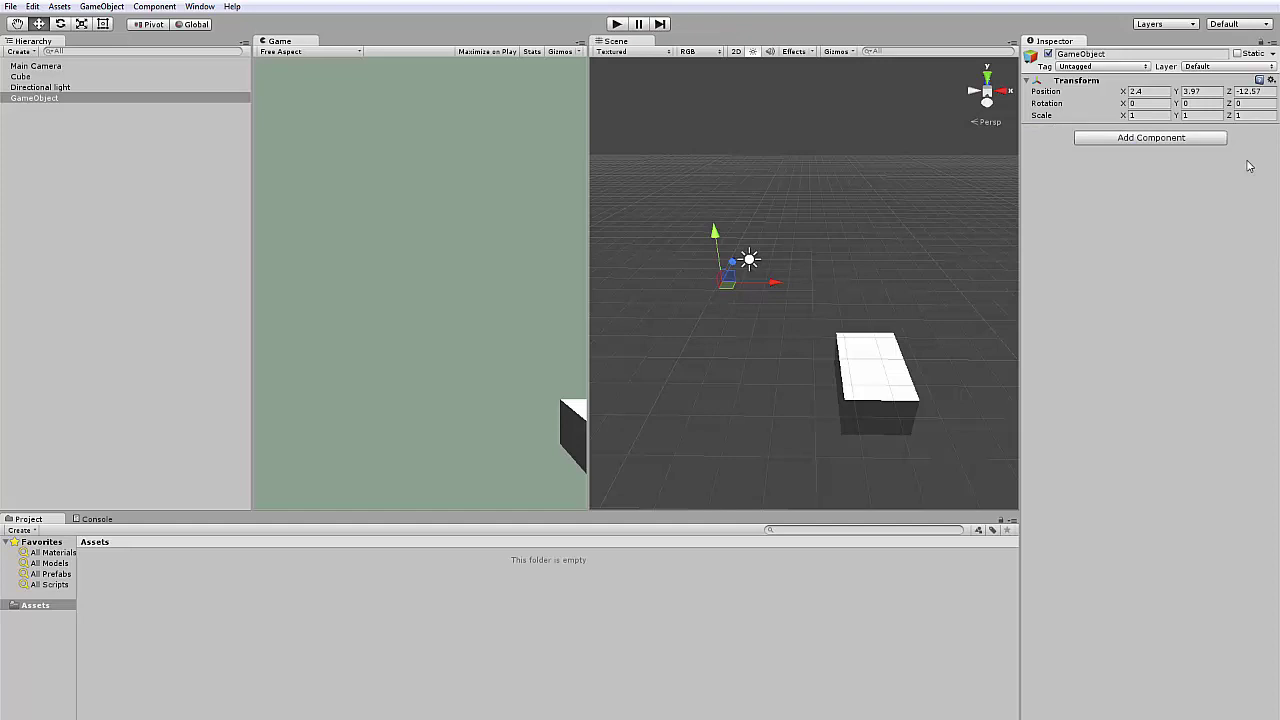
Step: Browse the Rendering, Navigation and Audio component categories for the empty game object without adding anything
{"action": "left_click", "coordinate": [1195, 138]}
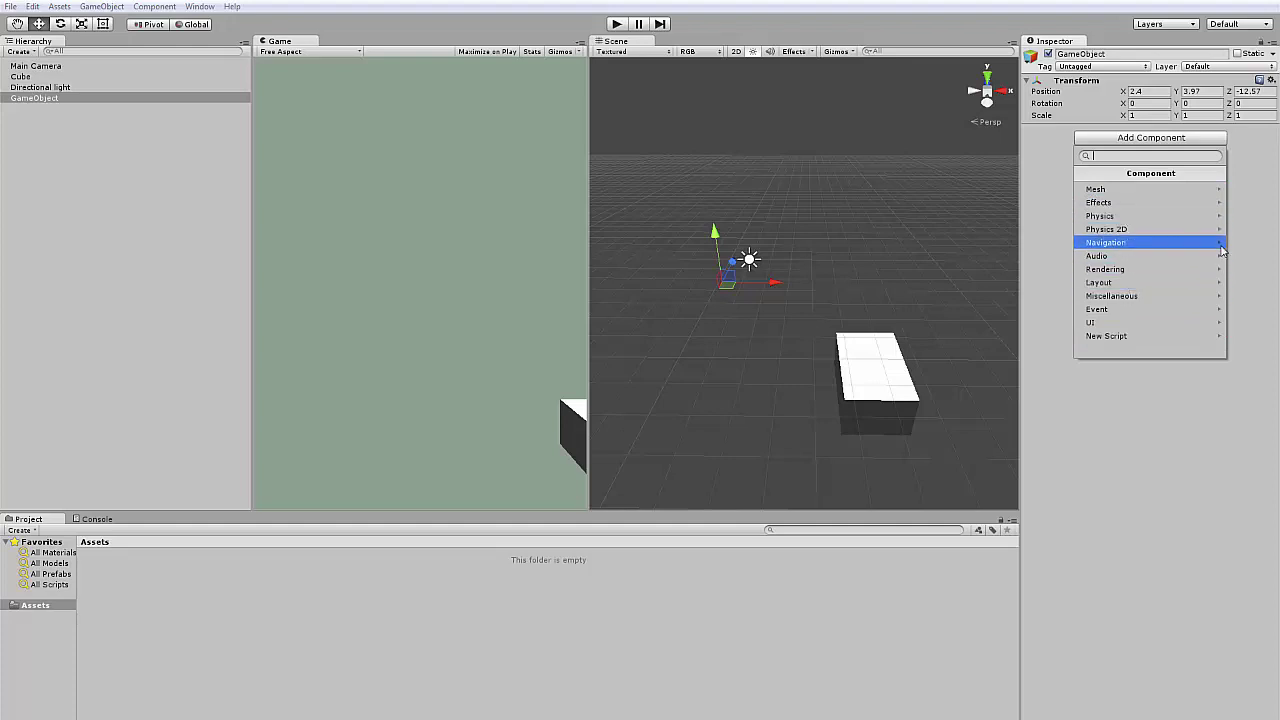
{"action": "left_click", "coordinate": [1160, 269]}
{"action": "left_click", "coordinate": [1094, 176]}
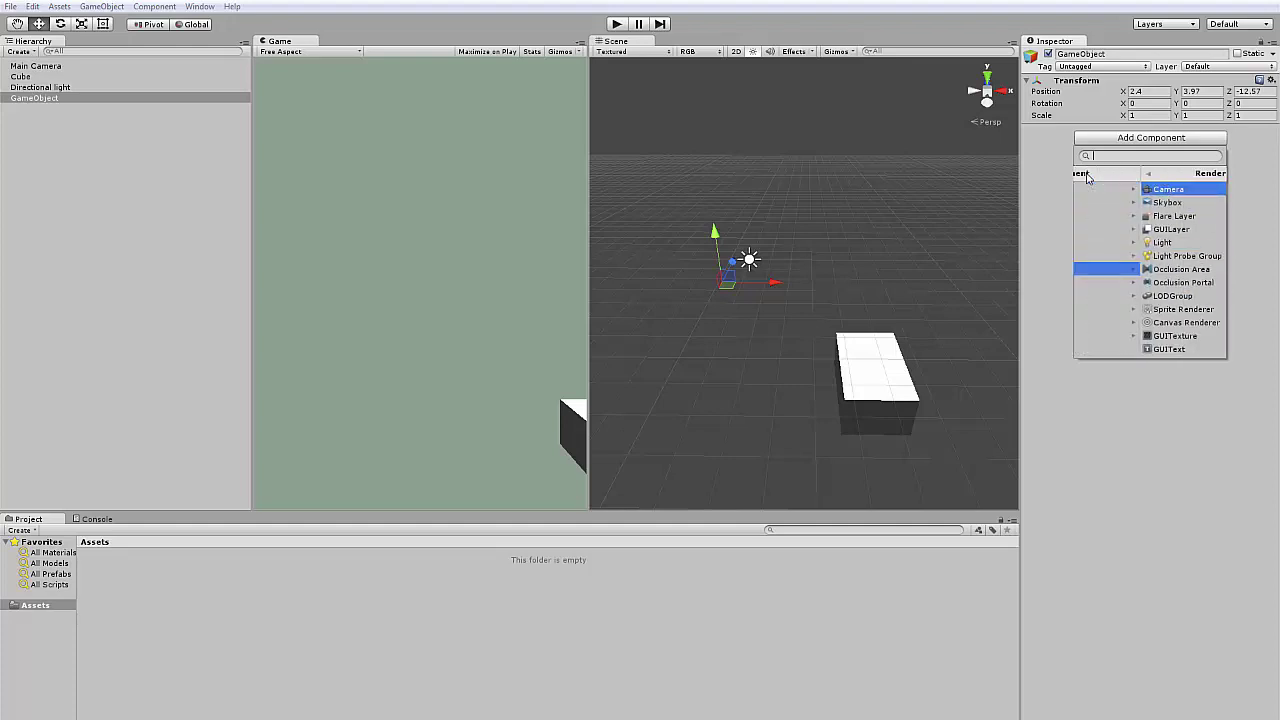
{"action": "left_click", "coordinate": [1130, 243]}
{"action": "left_click", "coordinate": [1078, 175]}
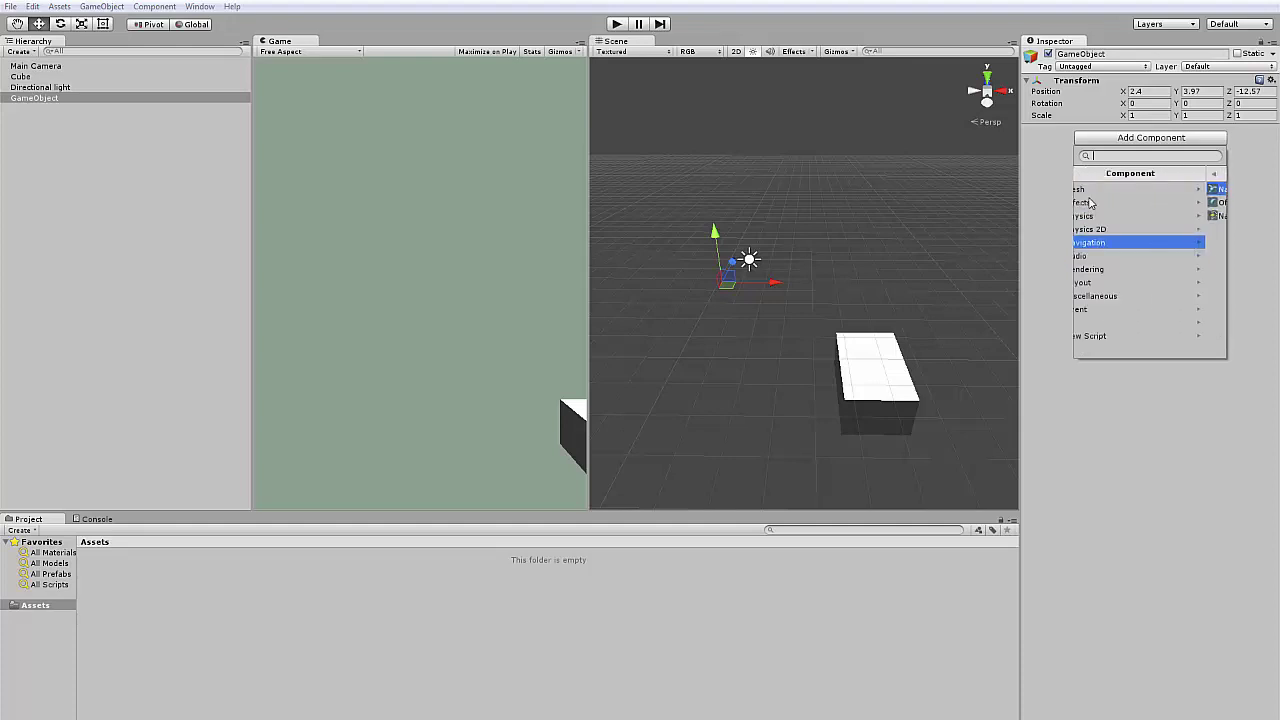
{"action": "left_click", "coordinate": [1134, 256]}
{"action": "left_click", "coordinate": [1165, 507]}
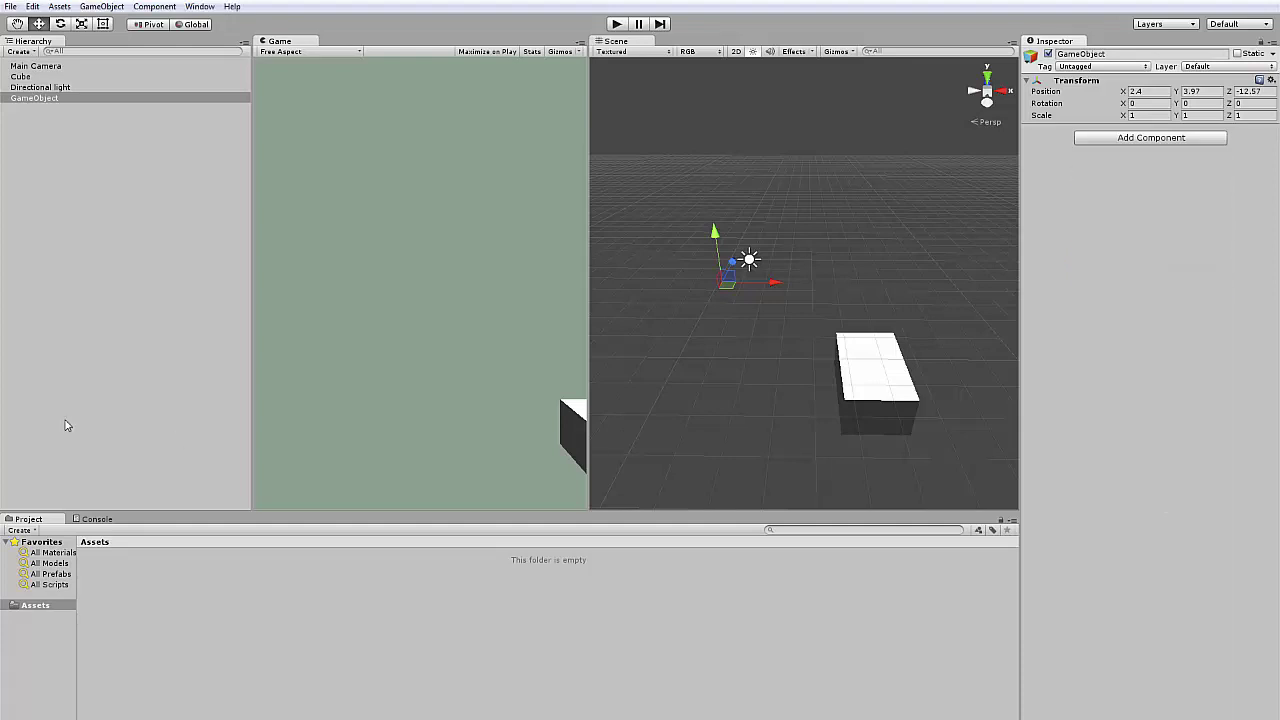
Step: Select the cube, expand its Mesh Filter component and examine the mesh it uses
{"action": "left_click", "coordinate": [43, 77]}
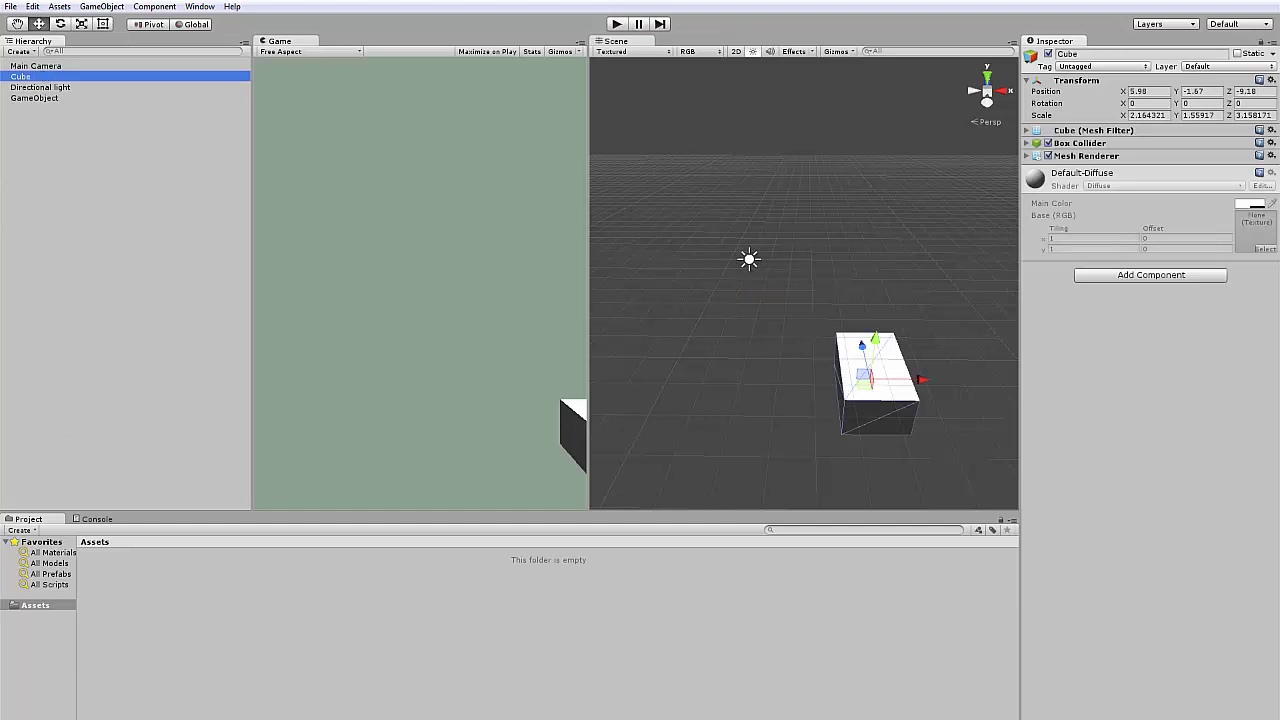
{"action": "left_click", "coordinate": [1027, 156]}
{"action": "left_click", "coordinate": [1027, 156]}
{"action": "left_click", "coordinate": [1027, 131]}
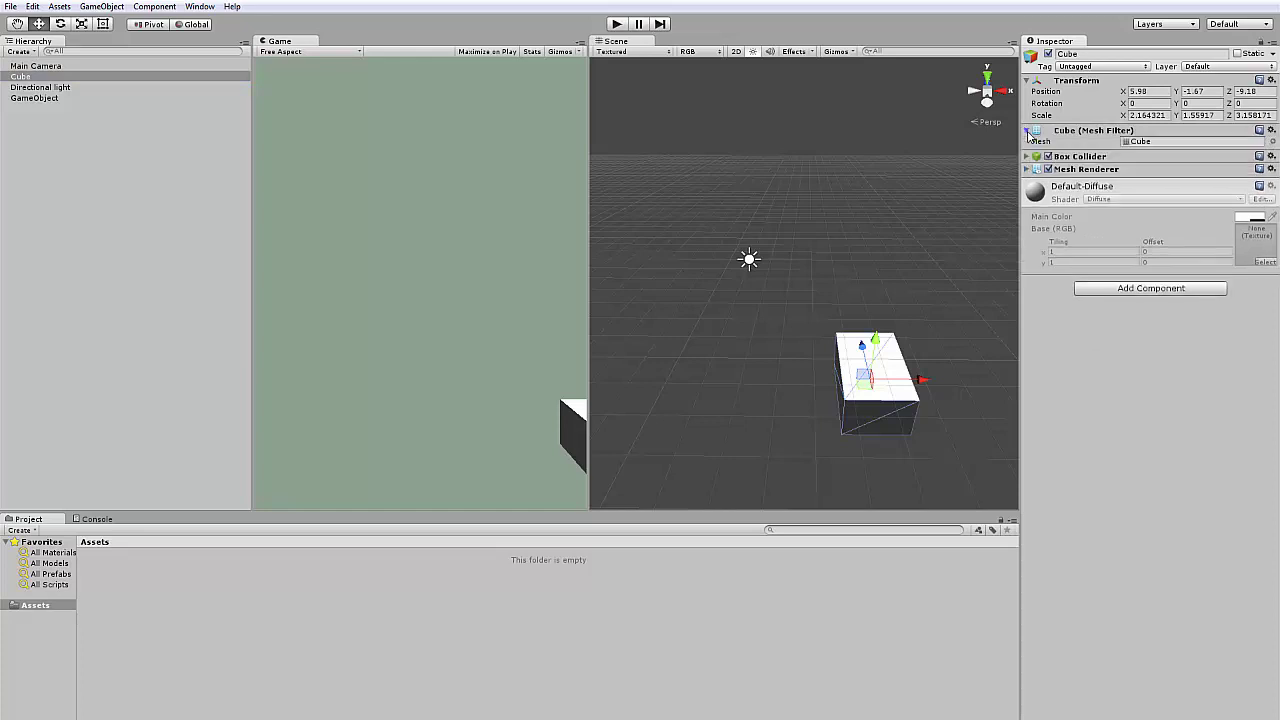
{"action": "left_click", "coordinate": [1157, 141]}
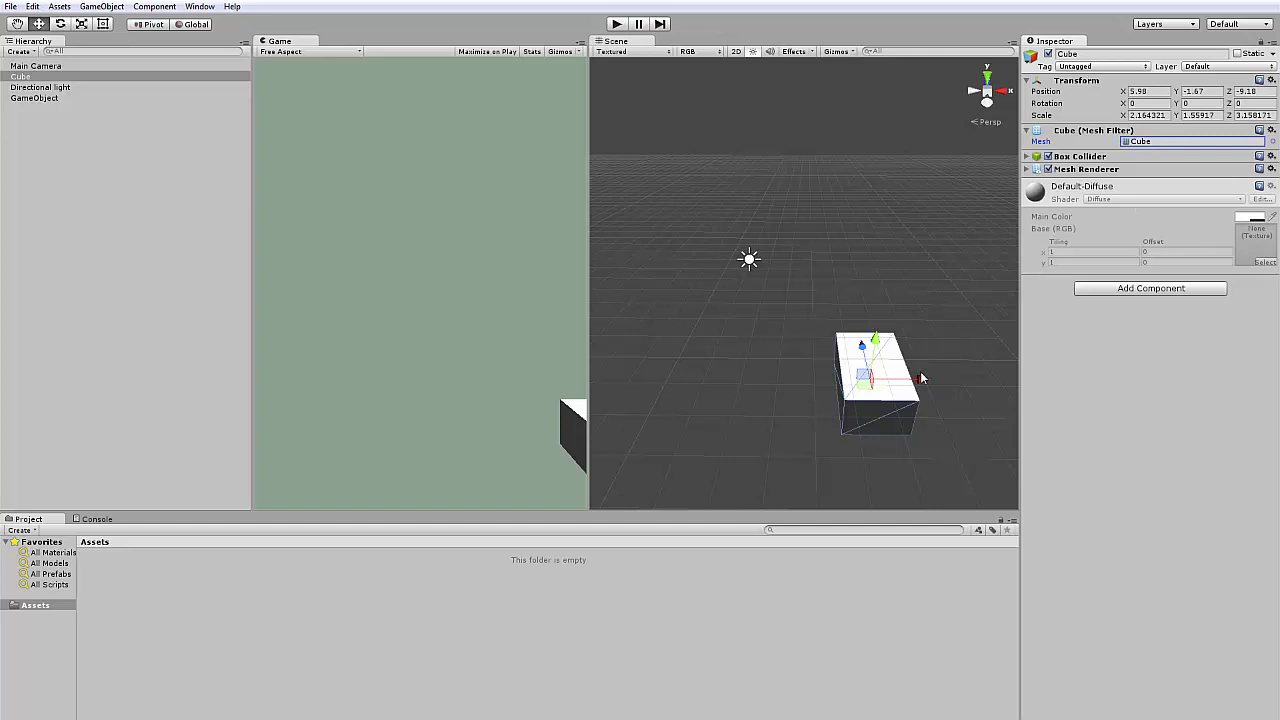
{"action": "left_click_drag", "start_coordinate": [921, 378], "coordinate": [773, 322], "text": "alt"}
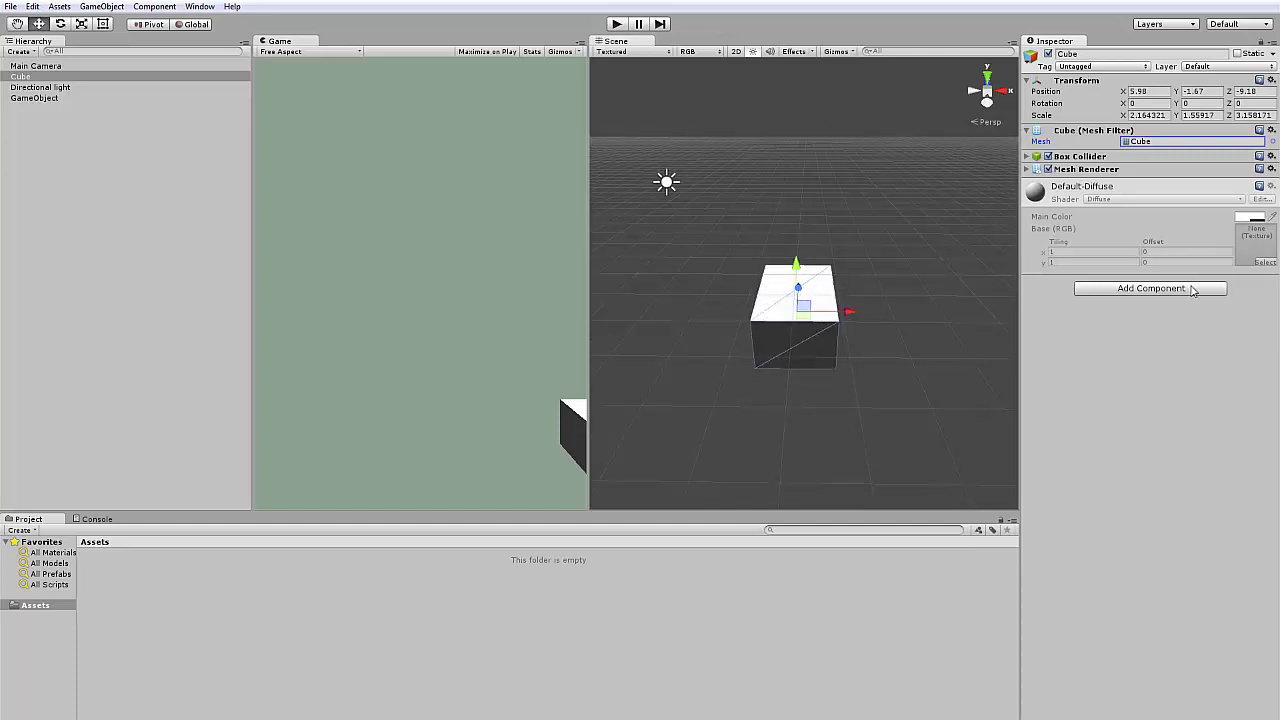
Step: Expand the cube's Mesh Renderer and its Materials list to examine the shadow and material settings, then collapse the Mesh Renderer and Mesh Filter
{"action": "left_click", "coordinate": [1028, 169]}
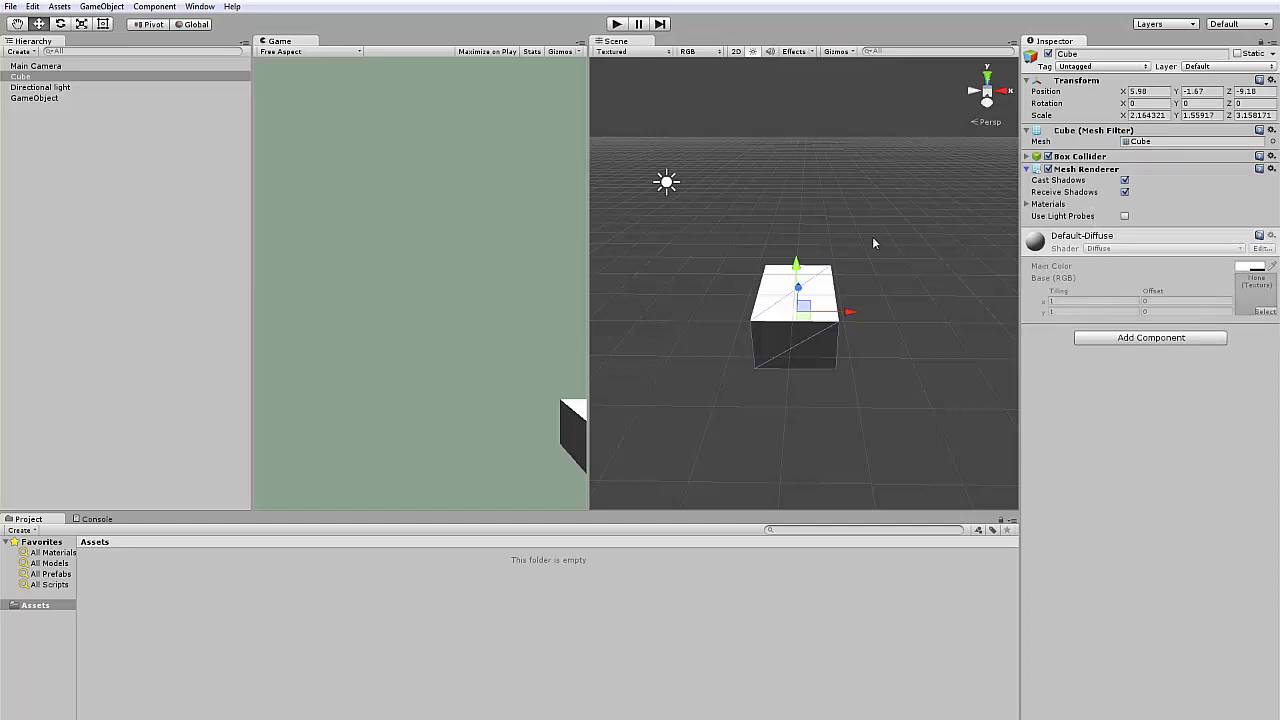
{"action": "scroll", "coordinate": [870, 248], "scroll_direction": "down", "scroll_amount": 2}
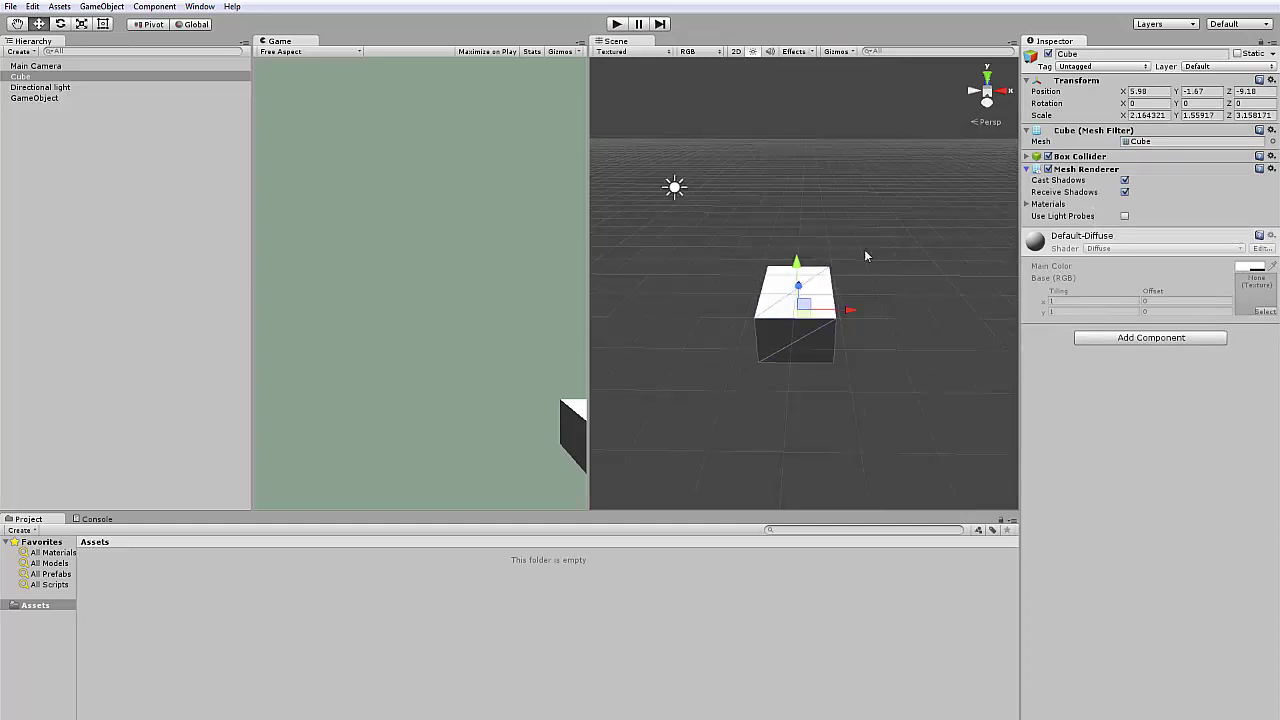
{"action": "left_click", "coordinate": [1027, 204]}
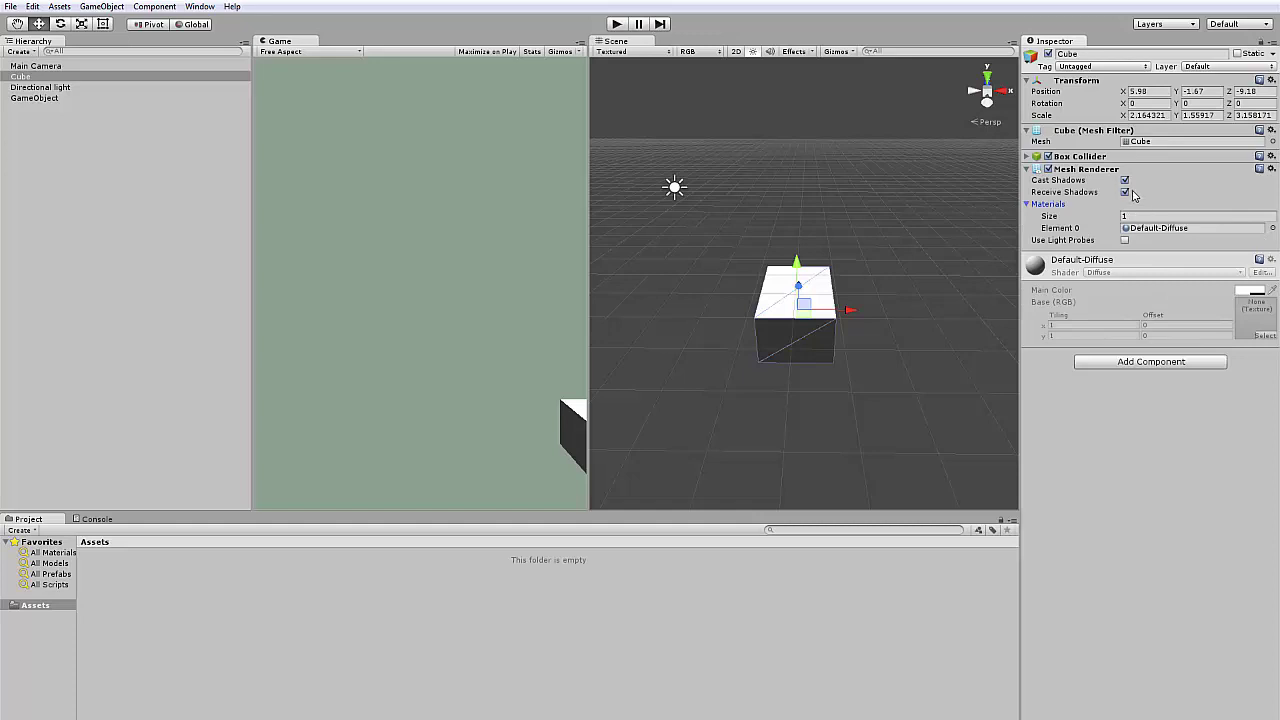
{"action": "left_click", "coordinate": [1029, 169]}
{"action": "left_click", "coordinate": [1030, 131]}
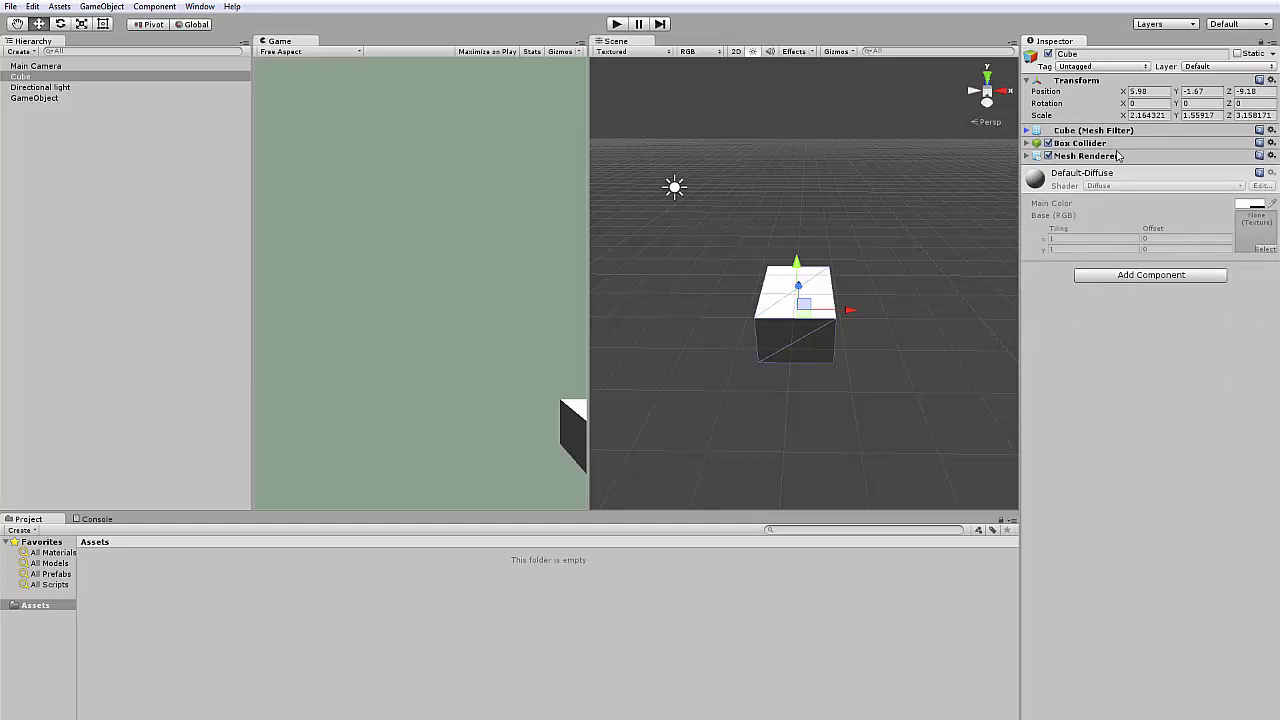
Step: Expand the cube's Box Collider component and examine its settings and the collider outline around the cube from an angled view
{"action": "left_click", "coordinate": [1027, 144]}
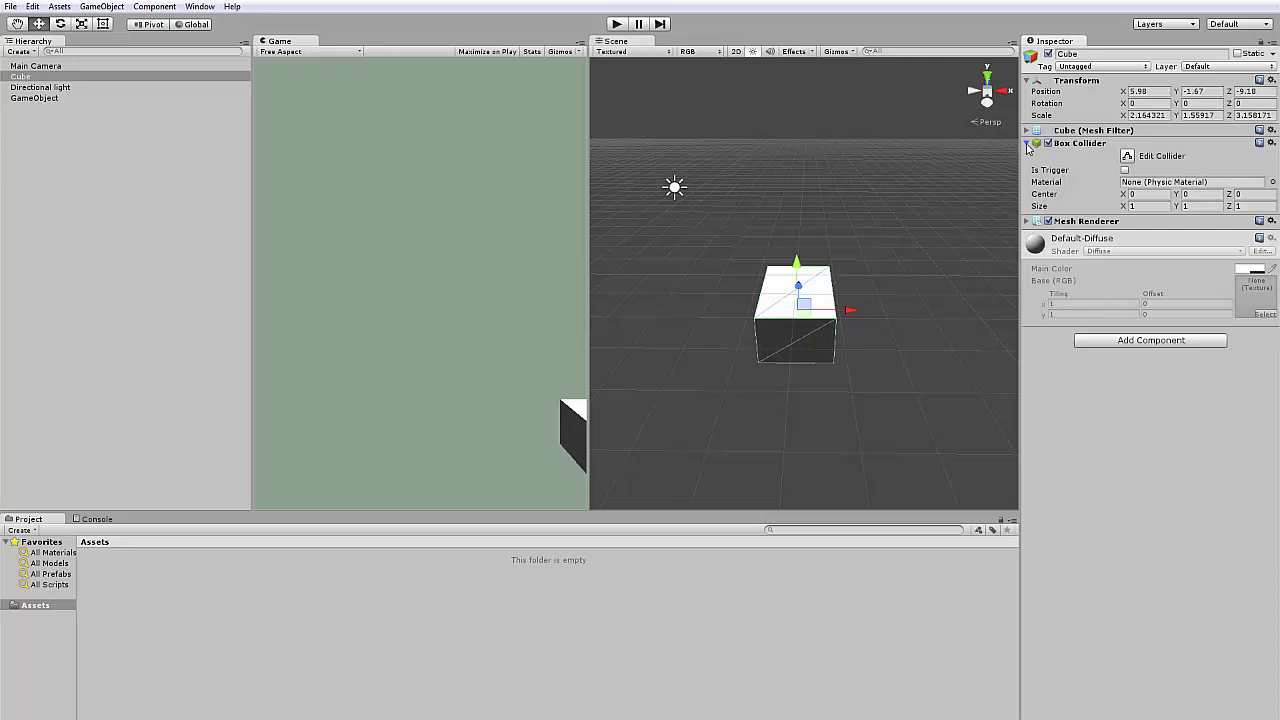
{"action": "scroll", "coordinate": [848, 358], "scroll_direction": "up", "scroll_amount": 3}
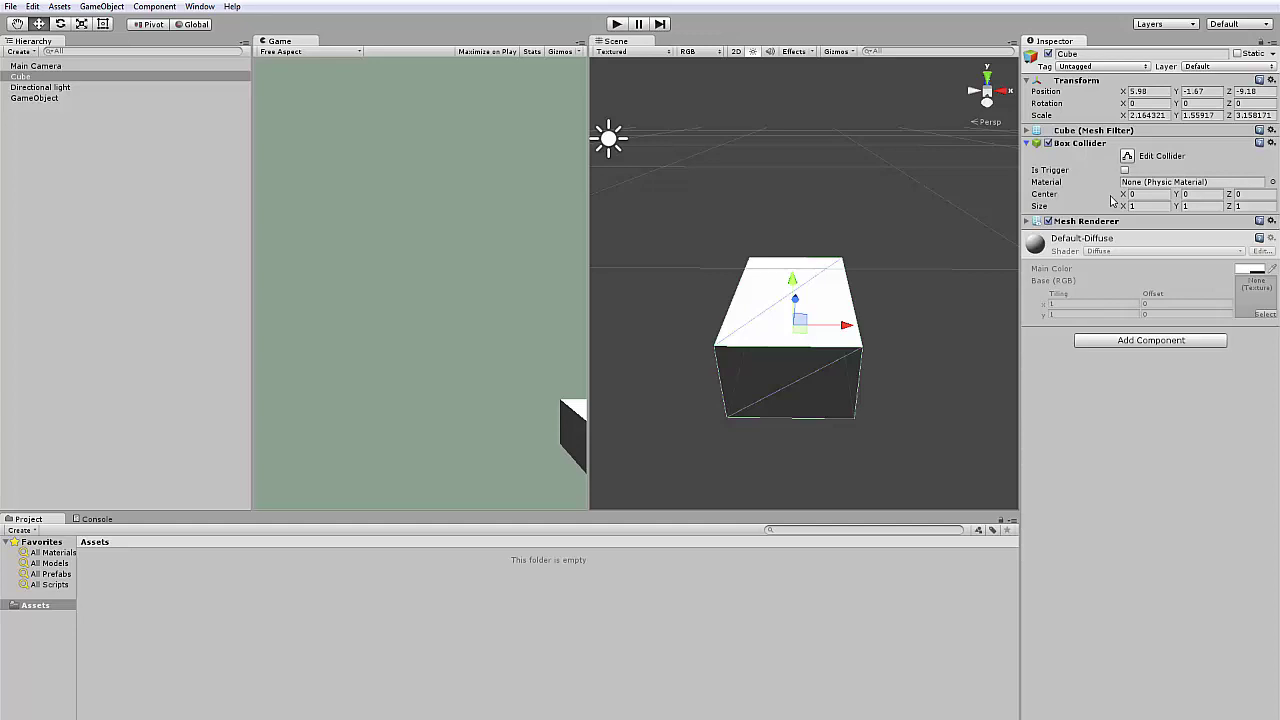
{"action": "left_click_drag", "start_coordinate": [895, 350], "coordinate": [966, 291], "text": "alt"}
{"action": "left_click_drag", "start_coordinate": [726, 300], "coordinate": [822, 288], "text": "alt"}
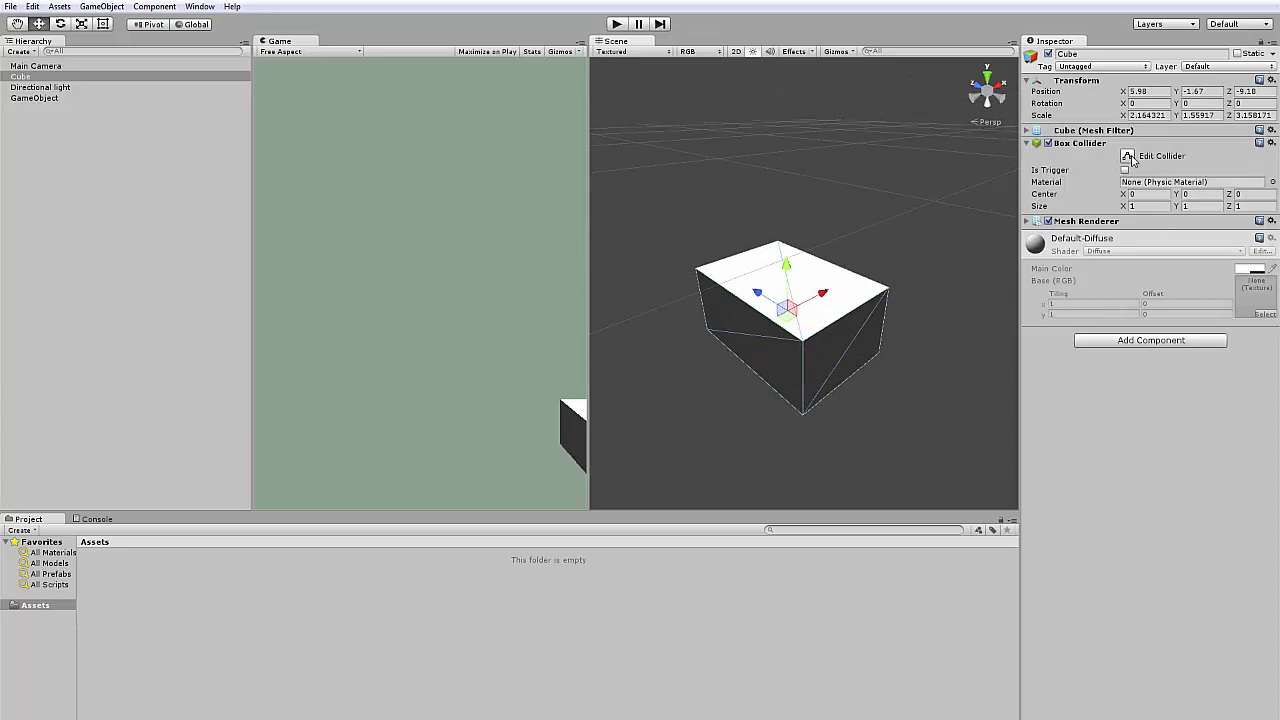
Step: Search the components available for the cube for "Mesh" and "Collider", review the collider types, and close the list without adding any
{"action": "left_click", "coordinate": [1141, 343]}
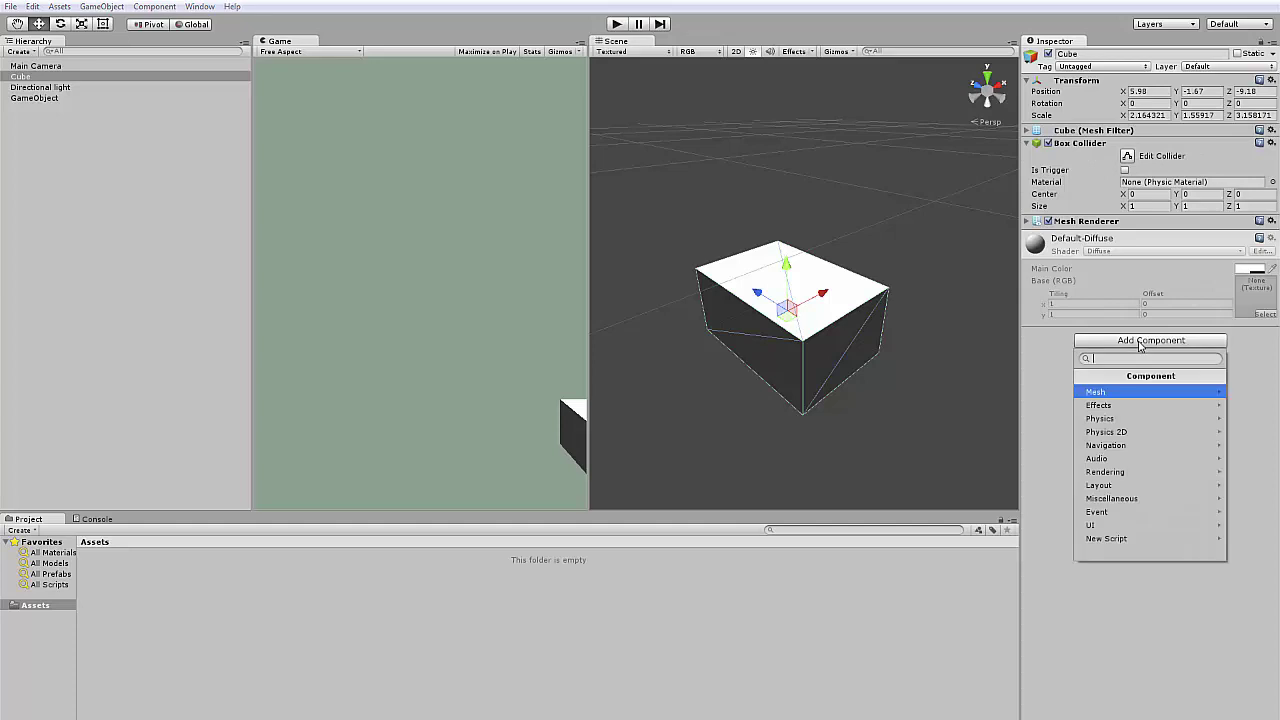
{"action": "type", "text": "Mesh"}
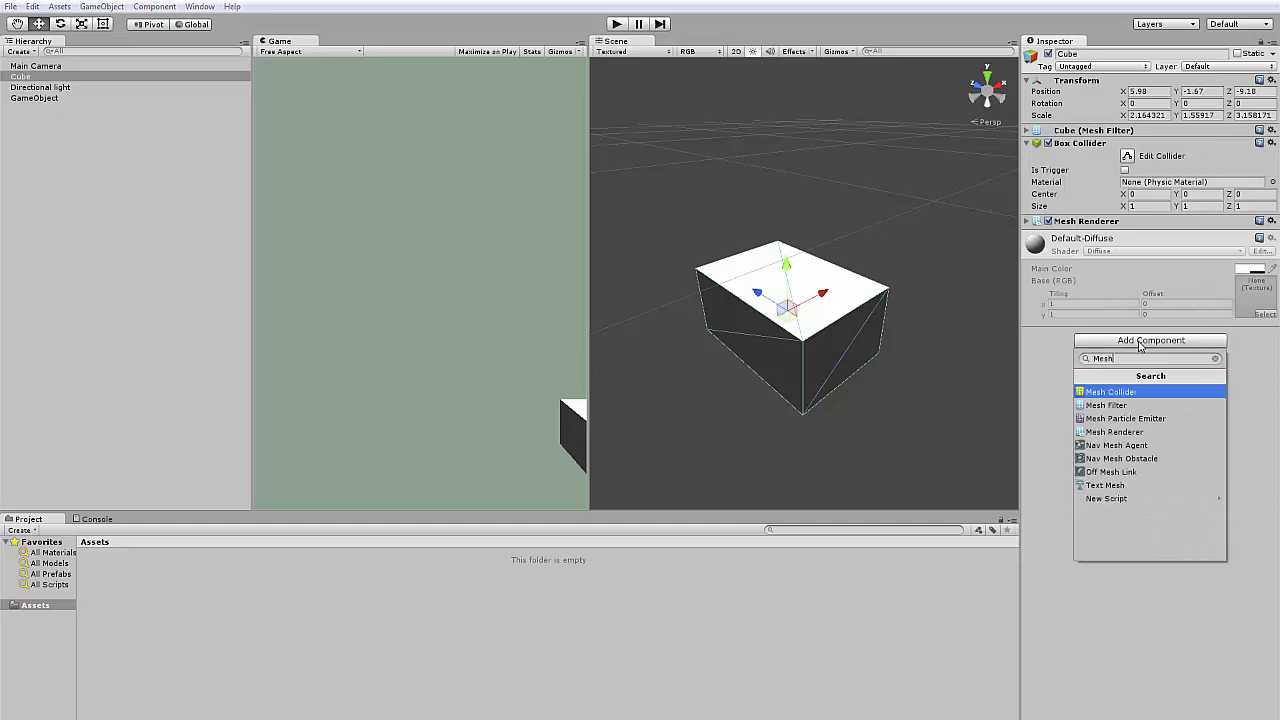
{"action": "key", "text": "BackSpace"}
{"action": "key", "text": "BackSpace"}
{"action": "key", "text": "BackSpace"}
{"action": "key", "text": "BackSpace"}
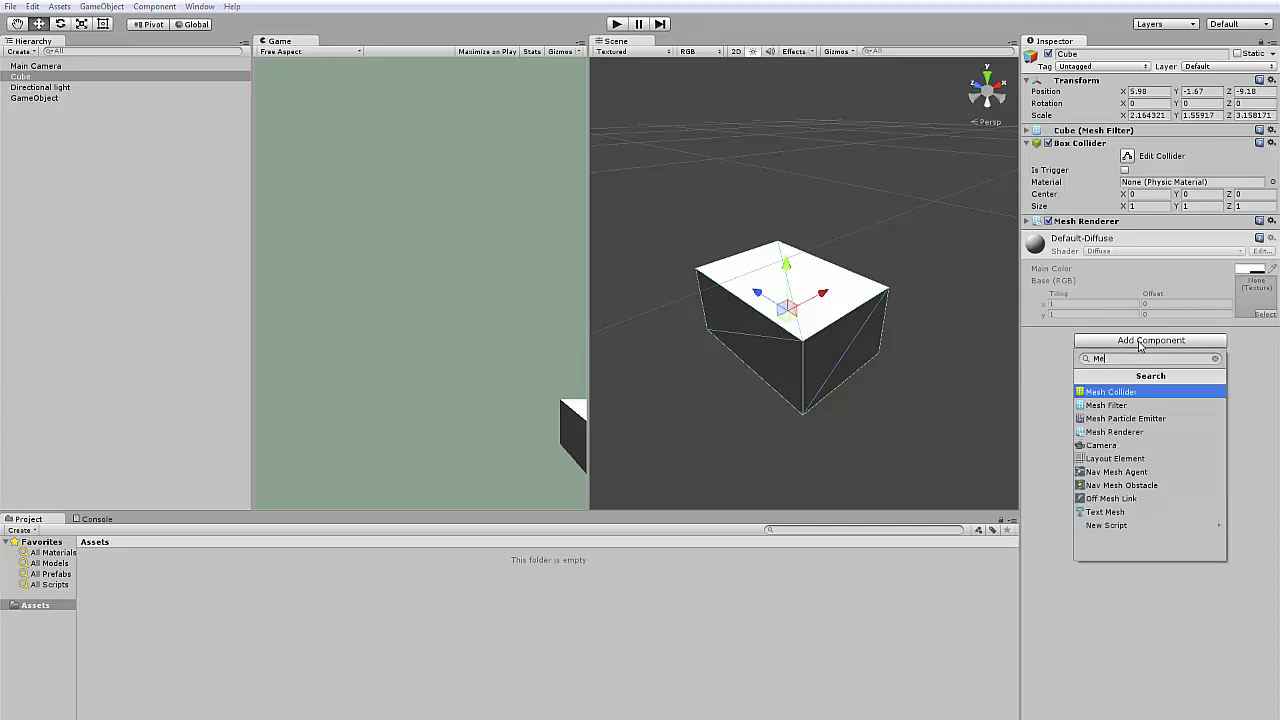
{"action": "type", "text": "Collider"}
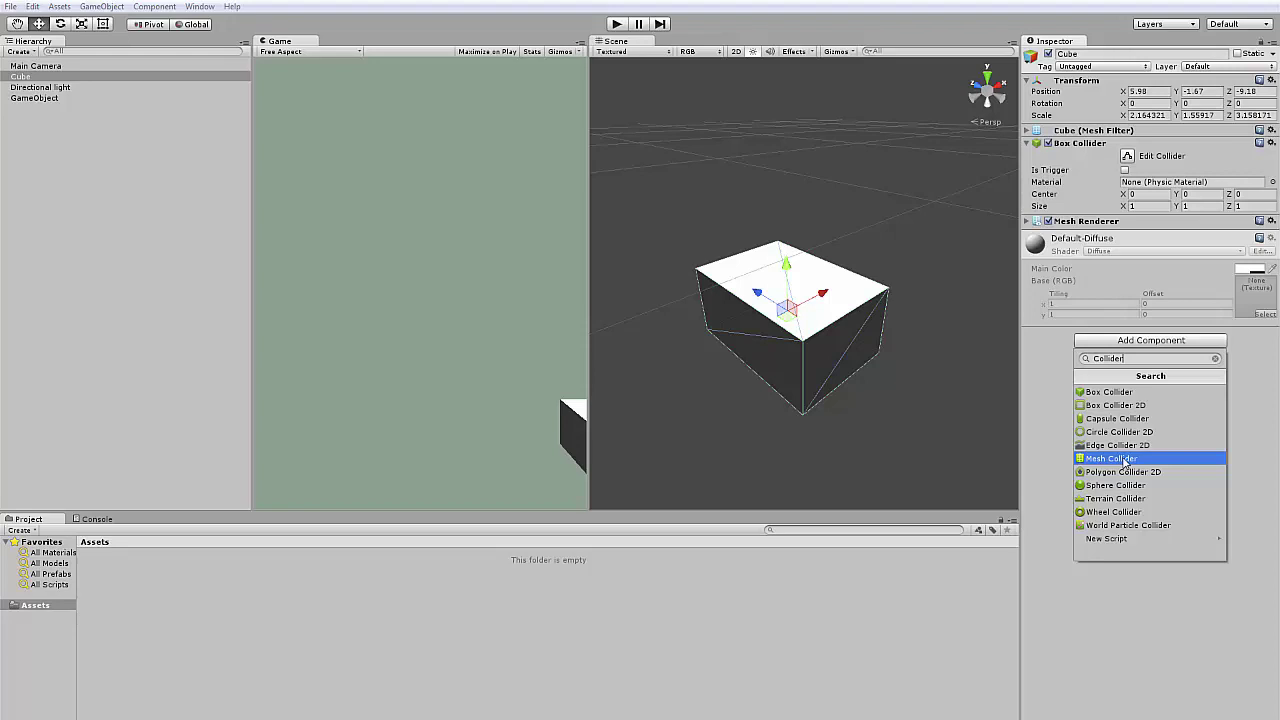
{"action": "left_click", "coordinate": [1076, 146]}
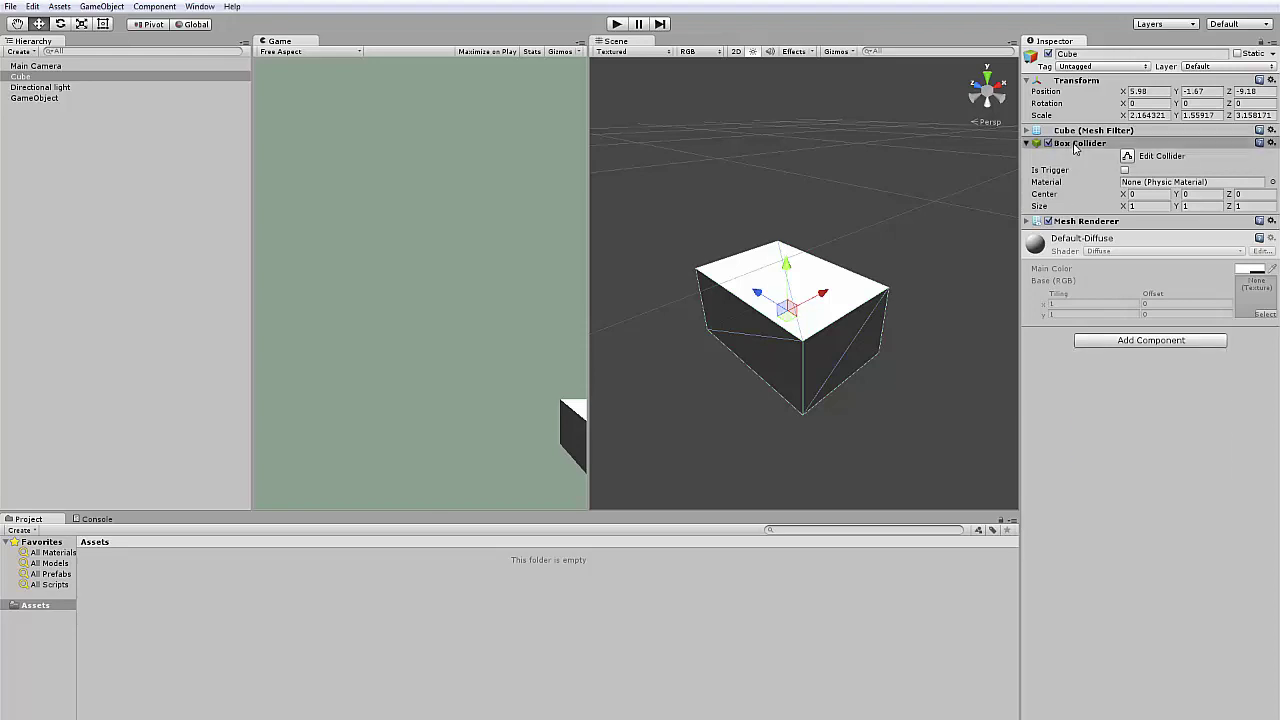
Step: Fold and unfold the Box Collider component to compare the cube with and without its collider outline, leaving it expanded
{"action": "left_click", "coordinate": [1076, 146]}
{"action": "left_click", "coordinate": [1108, 147]}
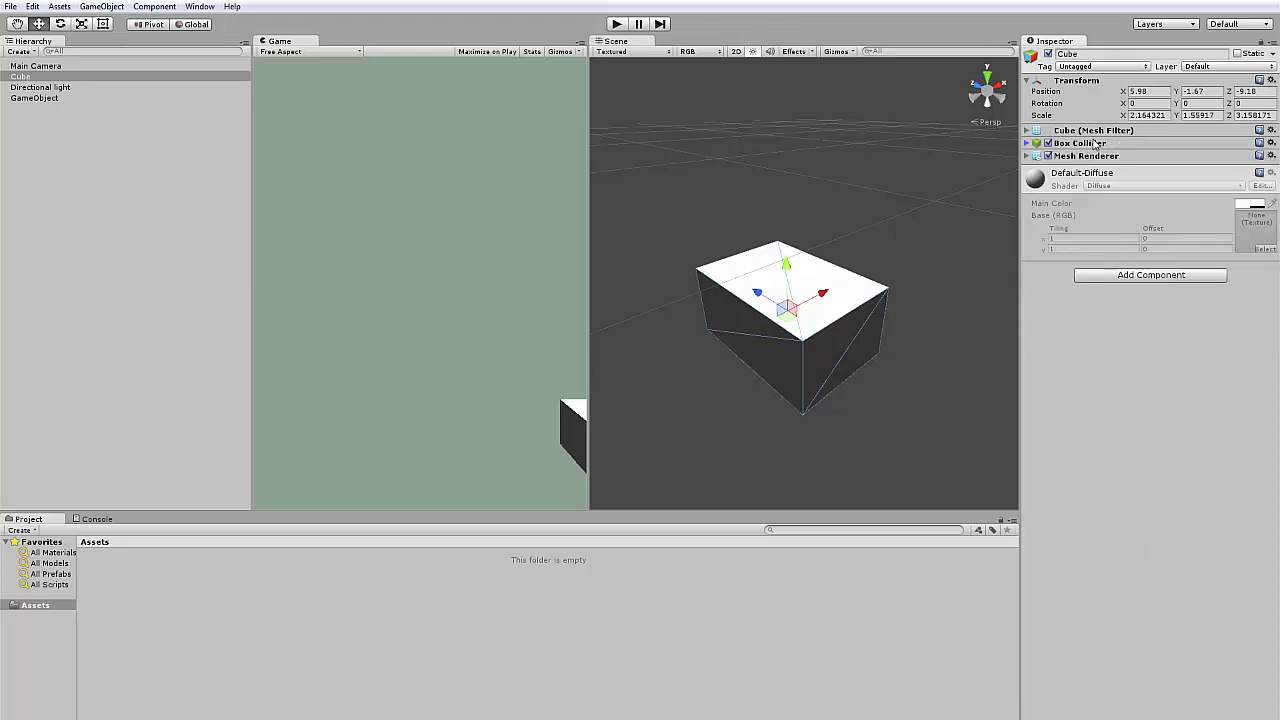
{"action": "left_click", "coordinate": [1094, 146]}
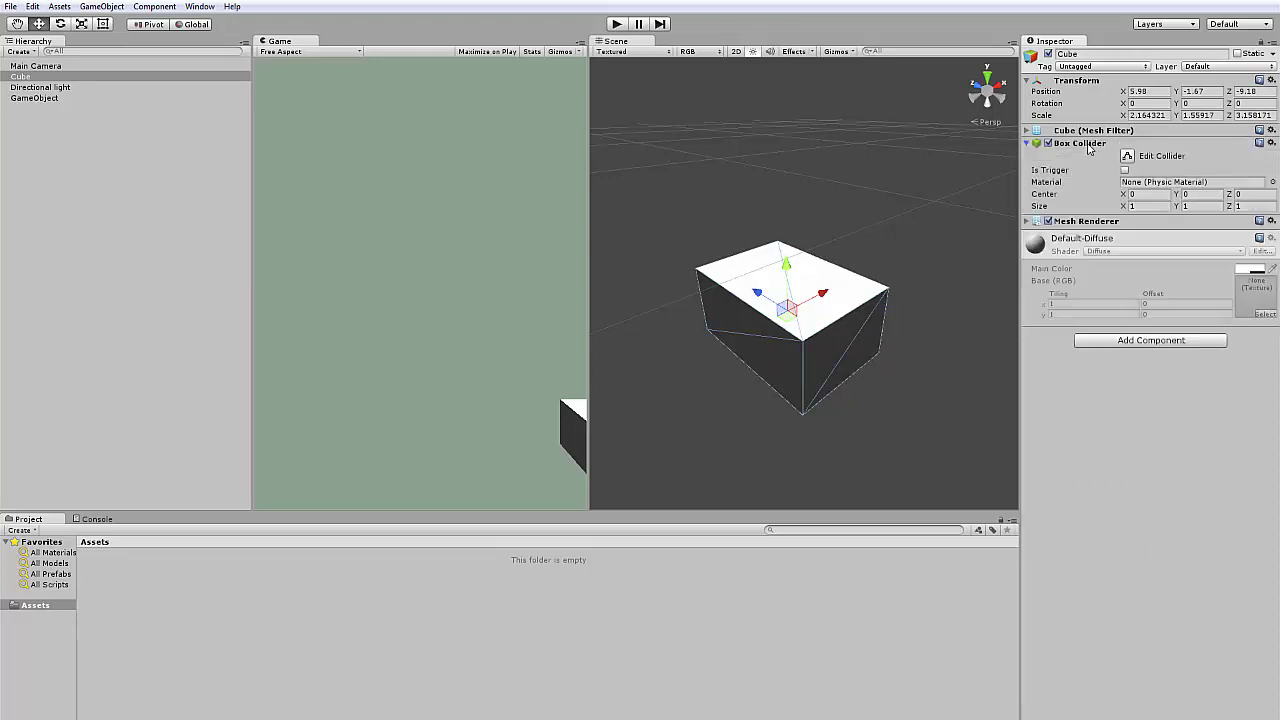
Step: Enable collider editing and stretch one side face of the cube's box collider outward to an X size of about 1.70
{"action": "scroll", "coordinate": [804, 370], "scroll_direction": "up", "scroll_amount": 2}
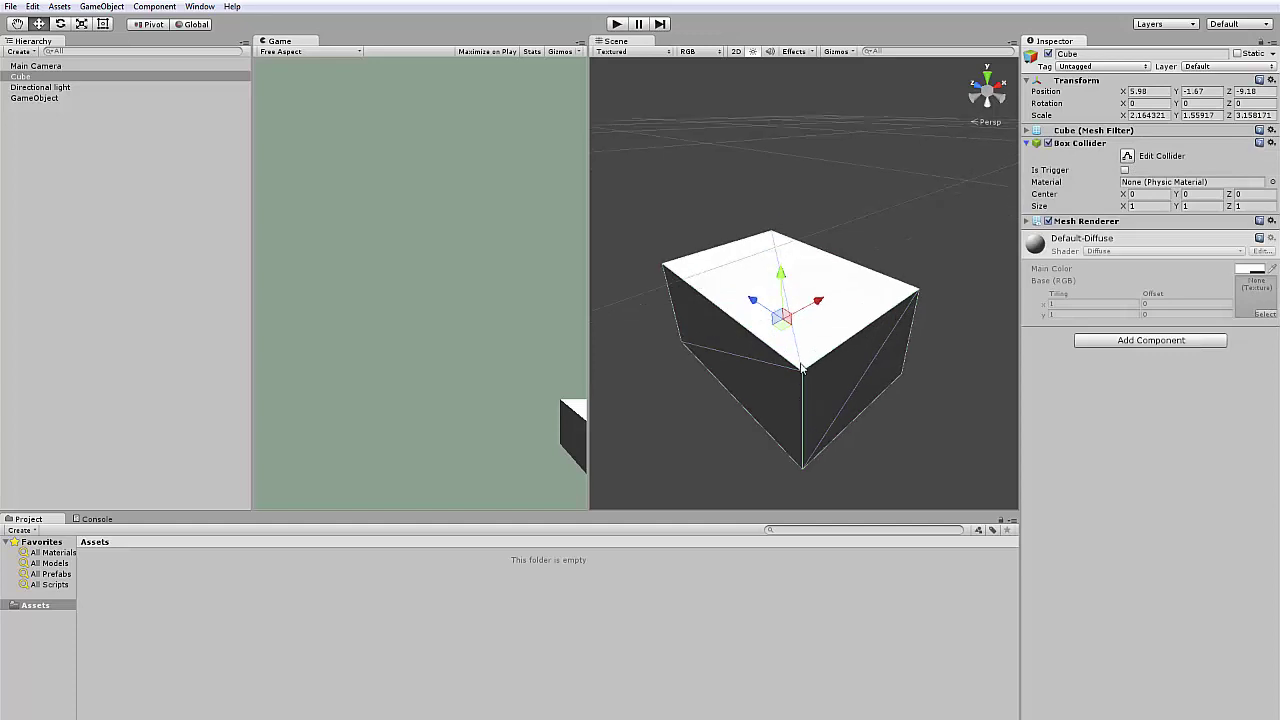
{"action": "scroll", "coordinate": [800, 369], "scroll_direction": "down", "scroll_amount": 3}
{"action": "left_click", "coordinate": [1128, 157]}
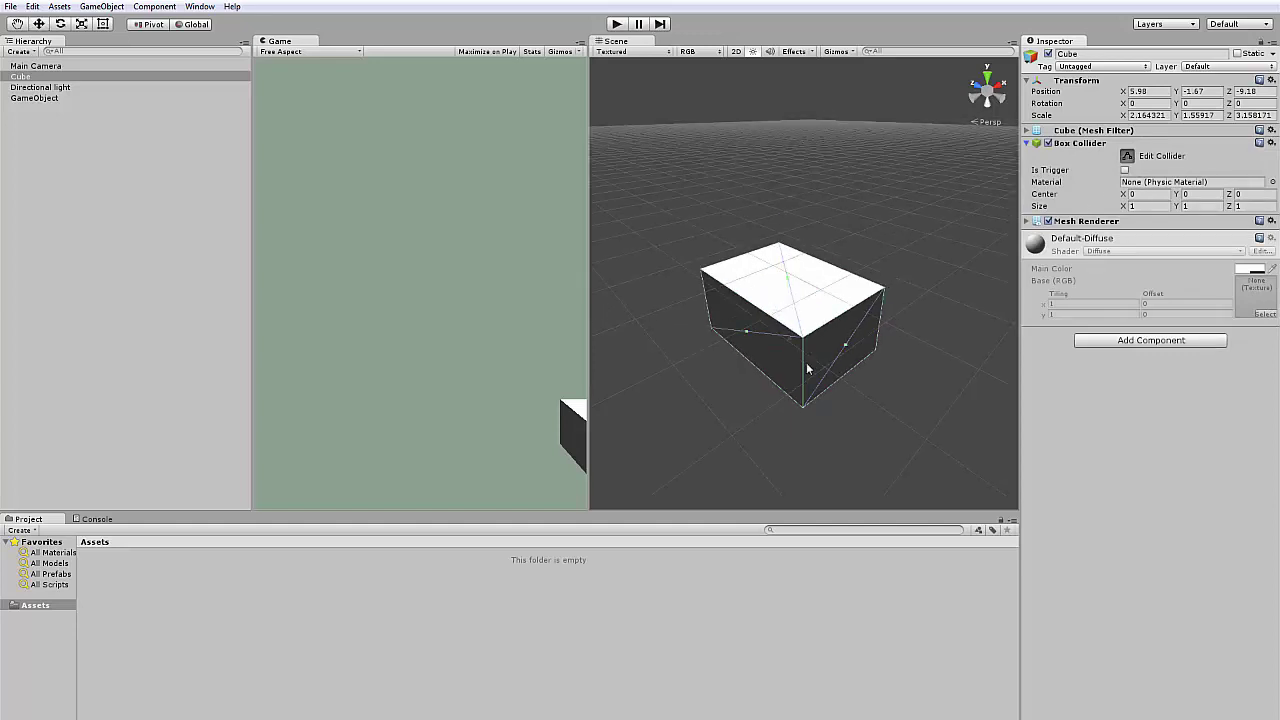
{"action": "left_click_drag", "start_coordinate": [747, 329], "coordinate": [656, 380]}
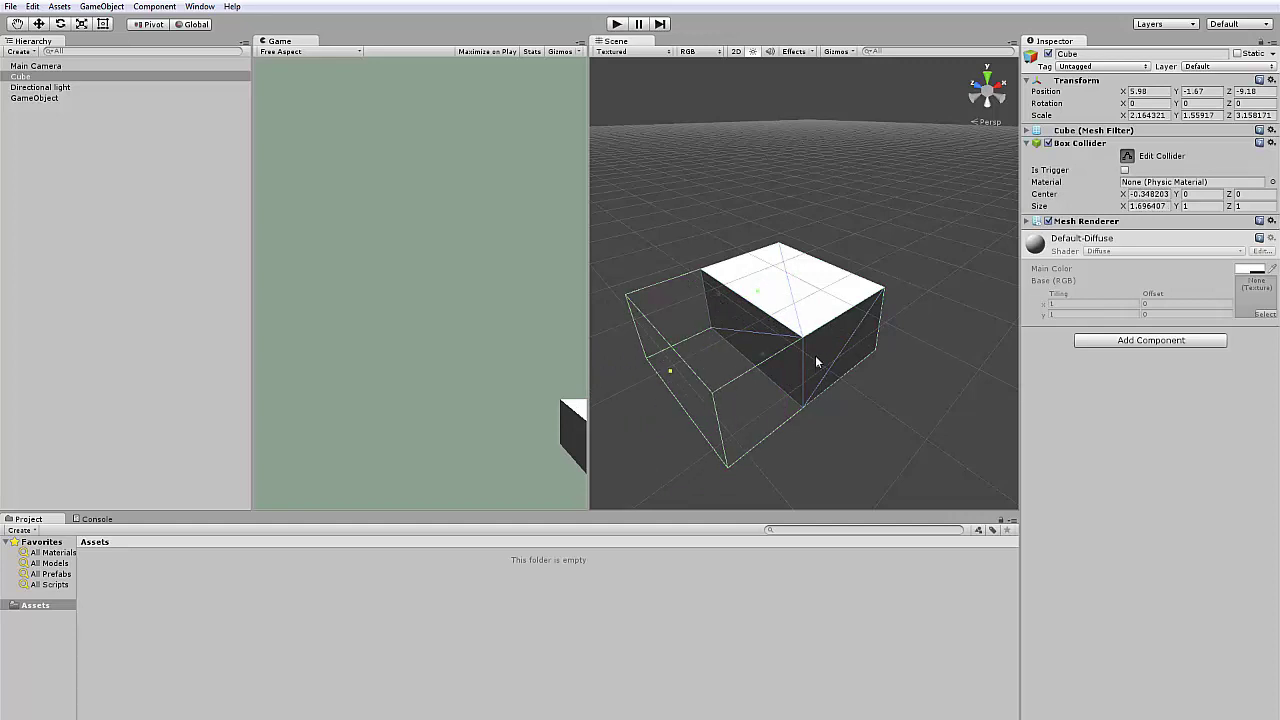
Step: Reshape the cube's box collider by its face handles to a size of about 1.47 on X and 0.80 on Z
{"action": "scroll", "coordinate": [821, 364], "scroll_direction": "up", "scroll_amount": 5}
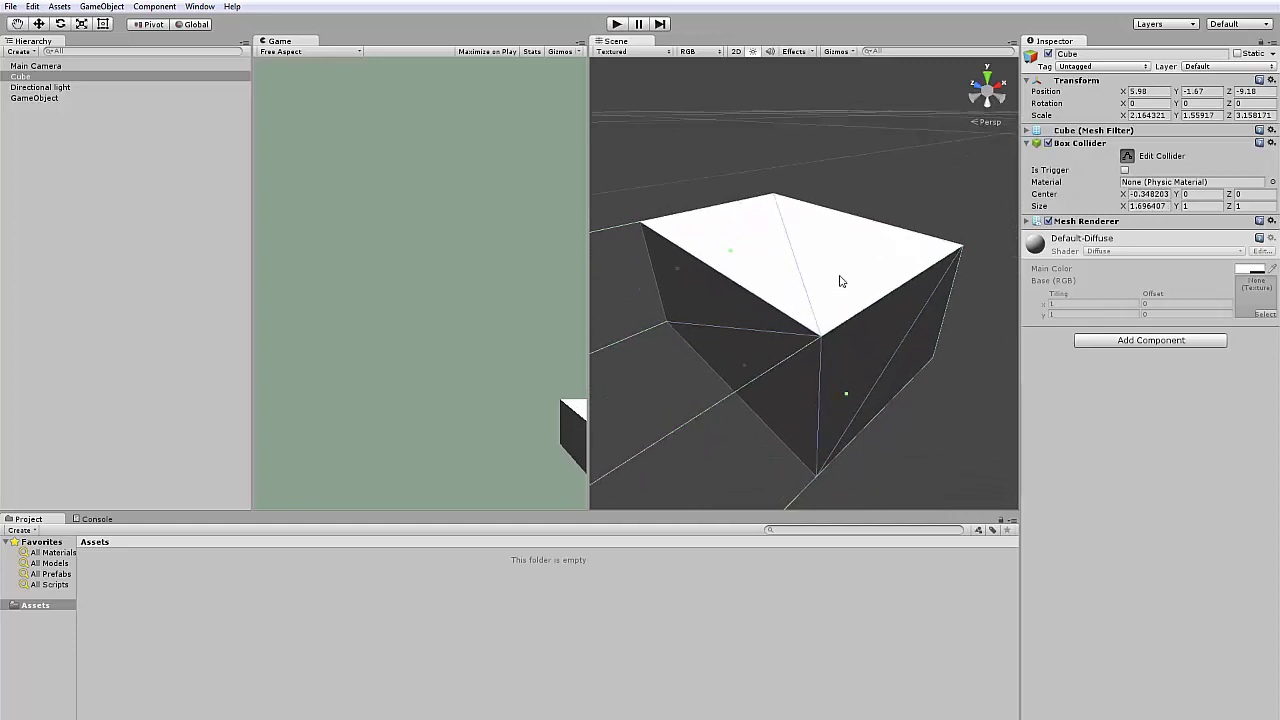
{"action": "scroll", "coordinate": [850, 388], "scroll_direction": "down", "scroll_amount": 2}
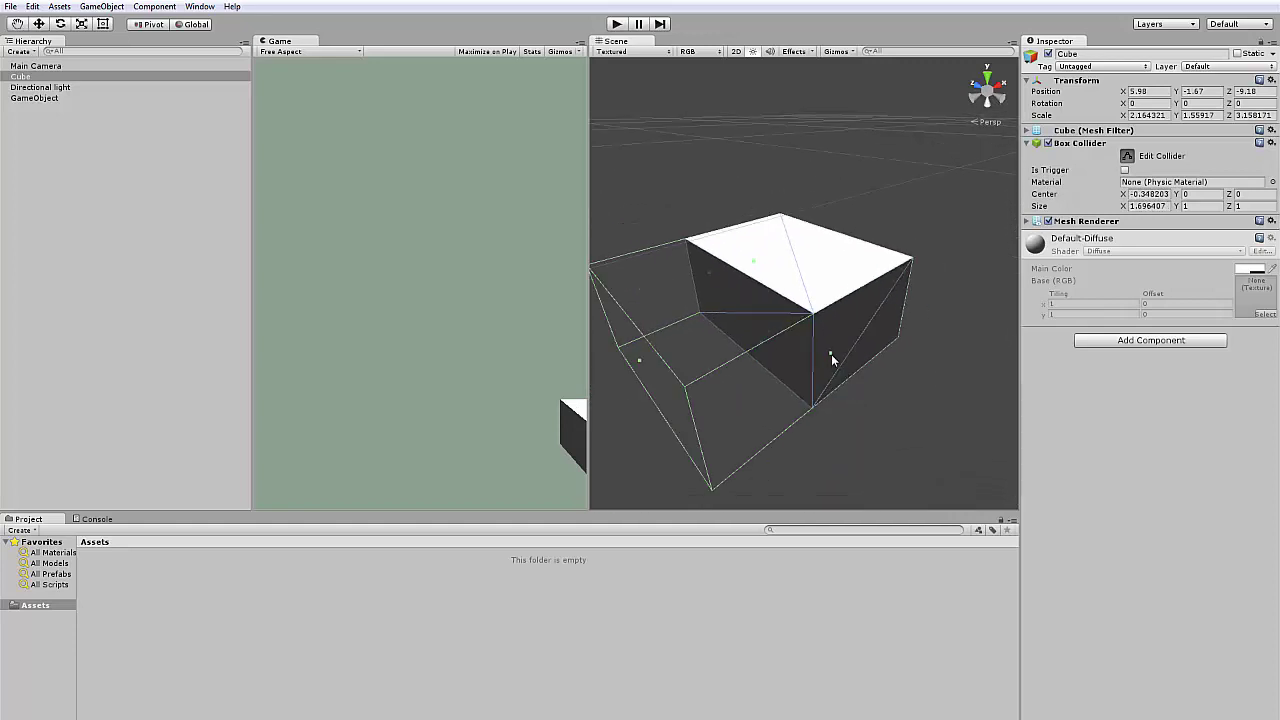
{"action": "left_click_drag", "start_coordinate": [831, 354], "coordinate": [721, 450]}
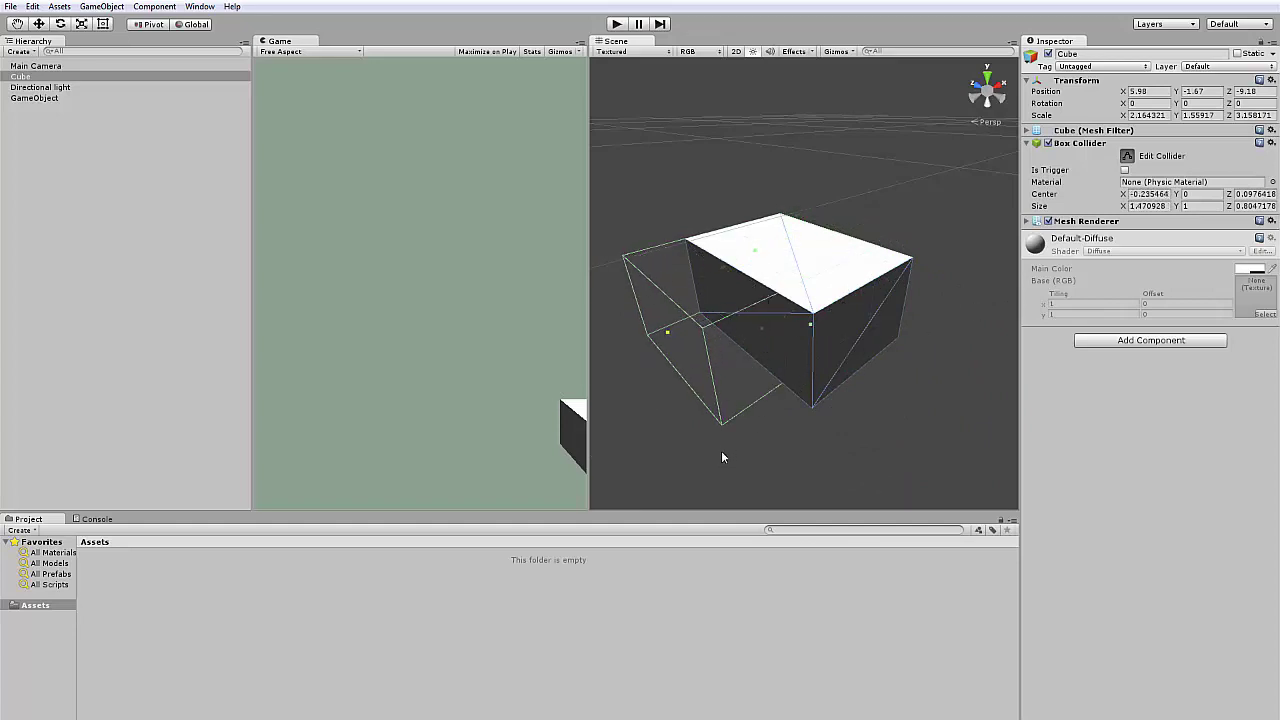